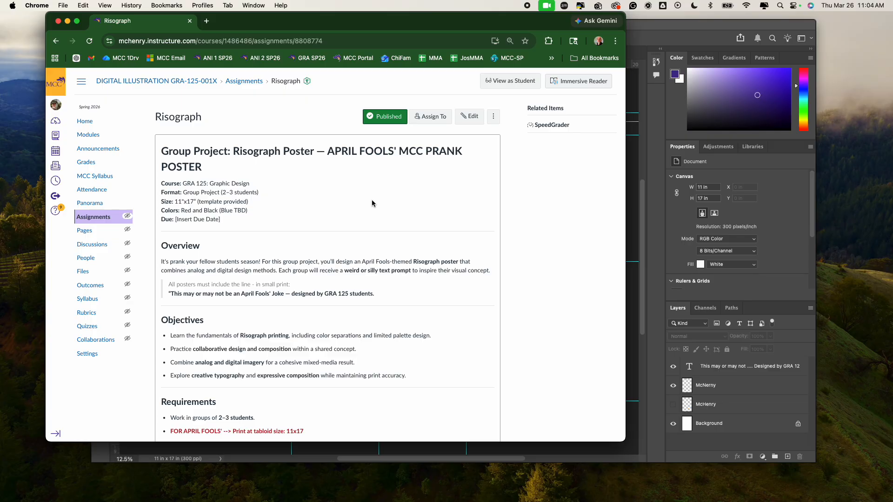
Step: Read through the Risograph group poster assignment, highlighting the required 11"x17" size
{"action": "scroll", "coordinate": [372, 204], "scroll_direction": "down", "scroll_amount": 2}
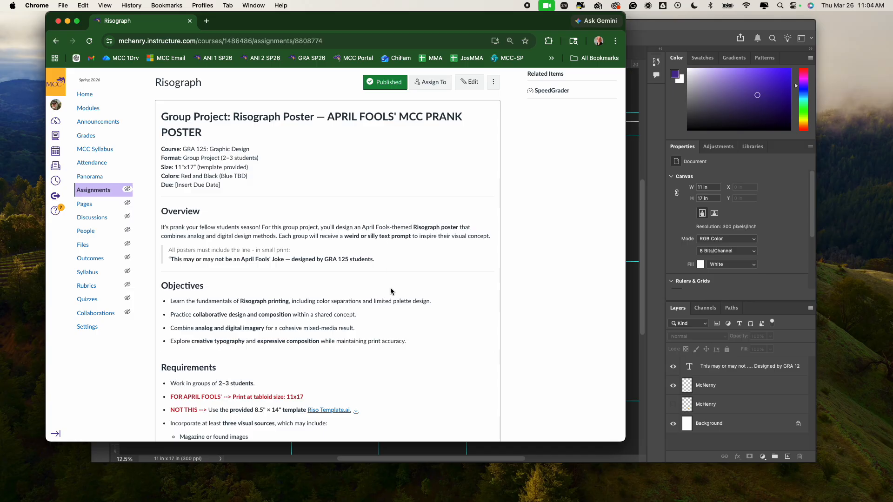
{"action": "scroll", "coordinate": [391, 291], "scroll_direction": "down", "scroll_amount": 4}
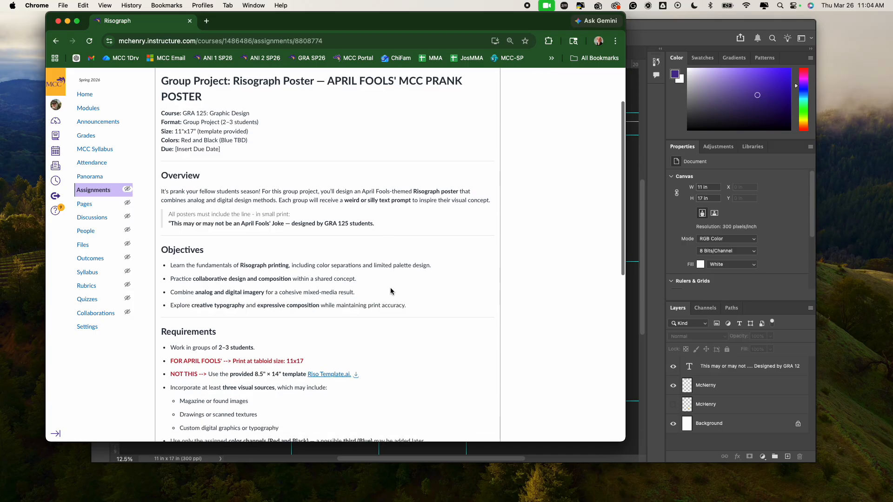
{"action": "scroll", "coordinate": [391, 291], "scroll_direction": "down", "scroll_amount": 1}
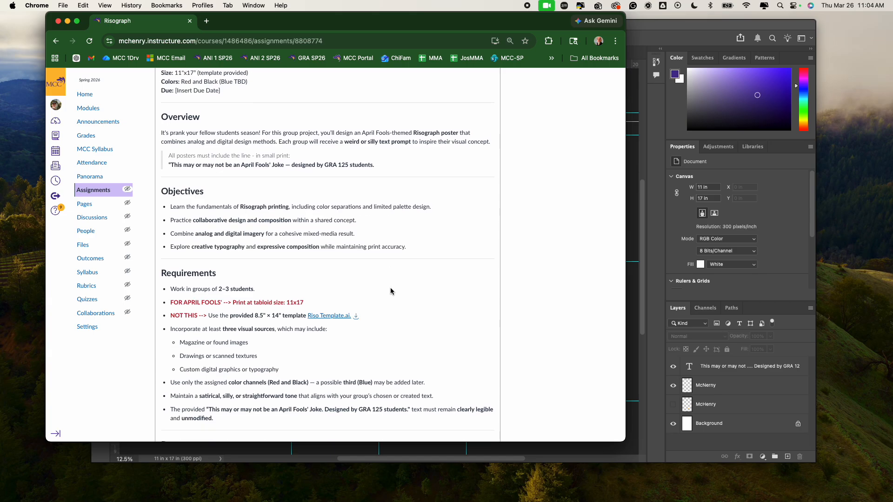
{"action": "scroll", "coordinate": [391, 291], "scroll_direction": "up", "scroll_amount": 3}
{"action": "scroll", "coordinate": [390, 291], "scroll_direction": "down", "scroll_amount": 13}
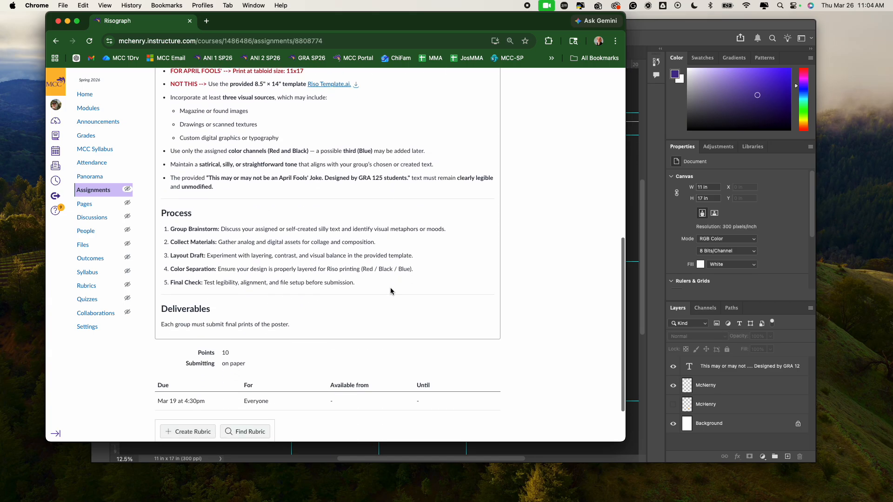
{"action": "scroll", "coordinate": [391, 291], "scroll_direction": "up", "scroll_amount": 15}
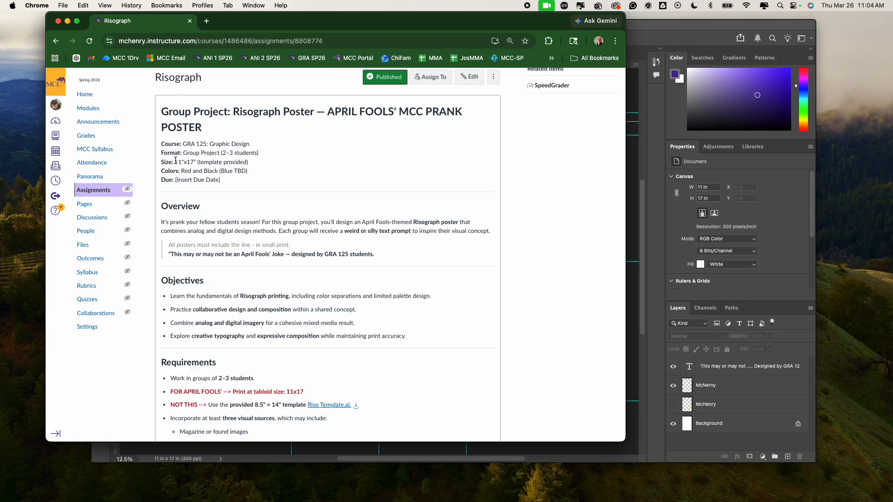
{"action": "left_click_drag", "start_coordinate": [176, 160], "coordinate": [196, 161]}
{"action": "scroll", "coordinate": [273, 240], "scroll_direction": "down", "scroll_amount": 2}
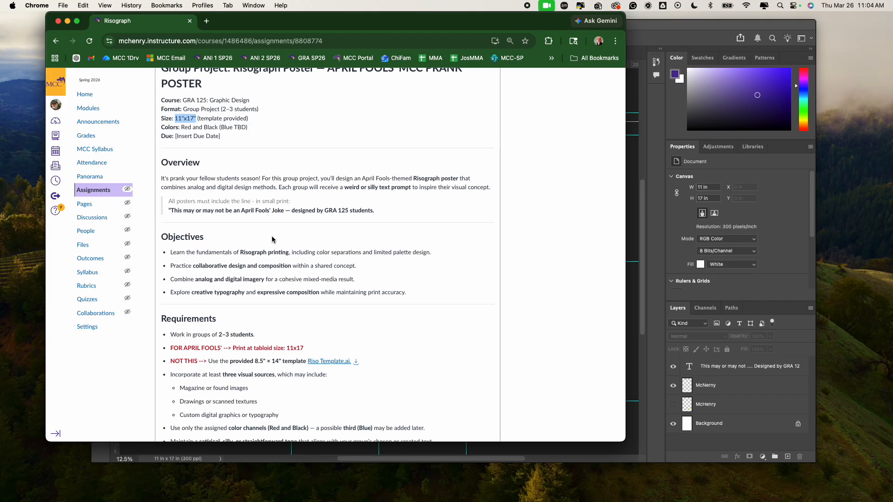
{"action": "scroll", "coordinate": [297, 311], "scroll_direction": "up", "scroll_amount": 4}
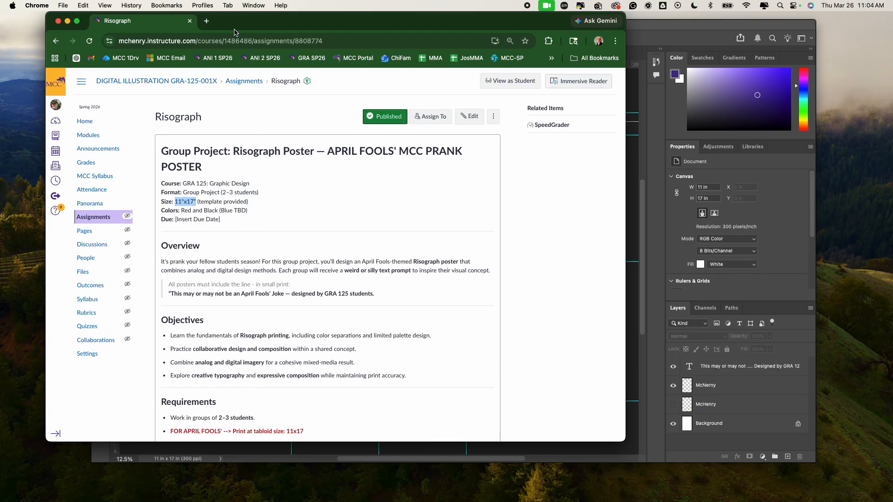
Step: Review the assignment's requirements and process, highlighting each of the three suggested visual source types
{"action": "scroll", "coordinate": [227, 174], "scroll_direction": "down", "scroll_amount": 10}
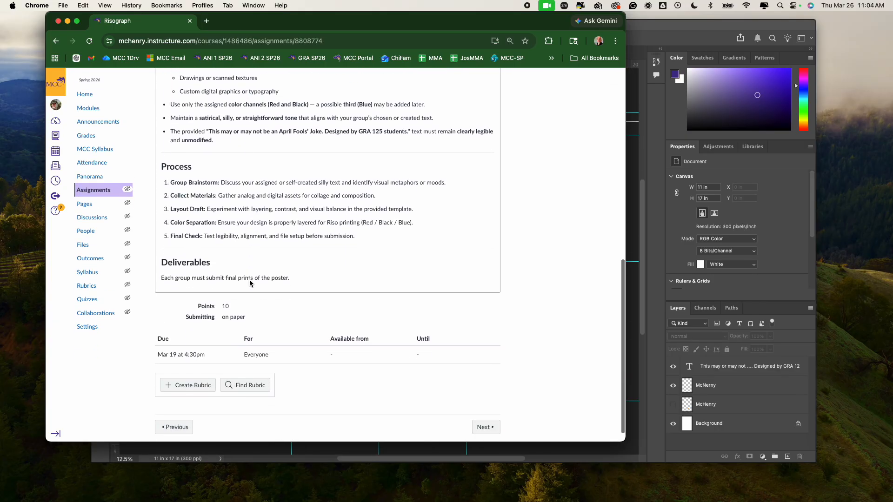
{"action": "scroll", "coordinate": [237, 183], "scroll_direction": "up", "scroll_amount": 1}
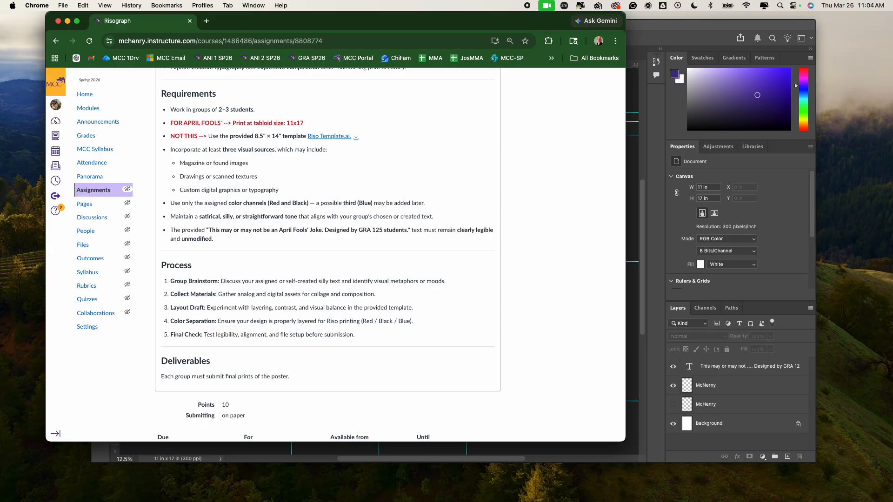
{"action": "left_click_drag", "start_coordinate": [180, 163], "coordinate": [250, 163]}
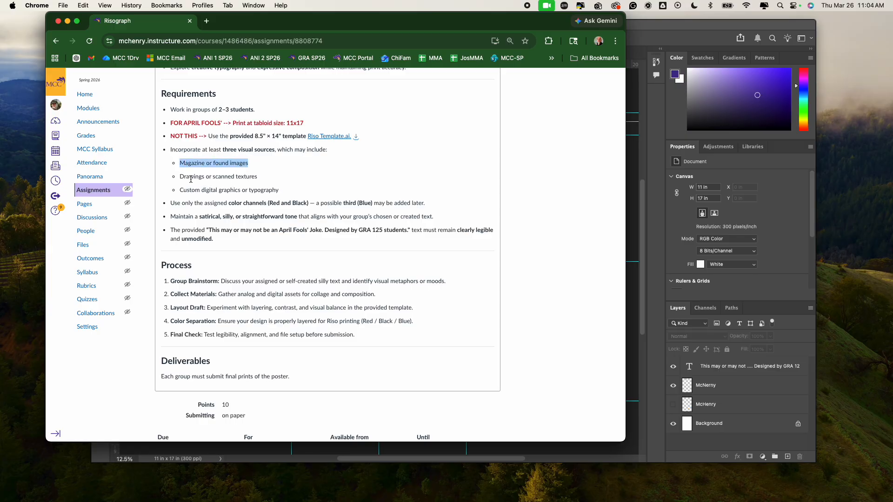
{"action": "left_click_drag", "start_coordinate": [180, 177], "coordinate": [254, 177]}
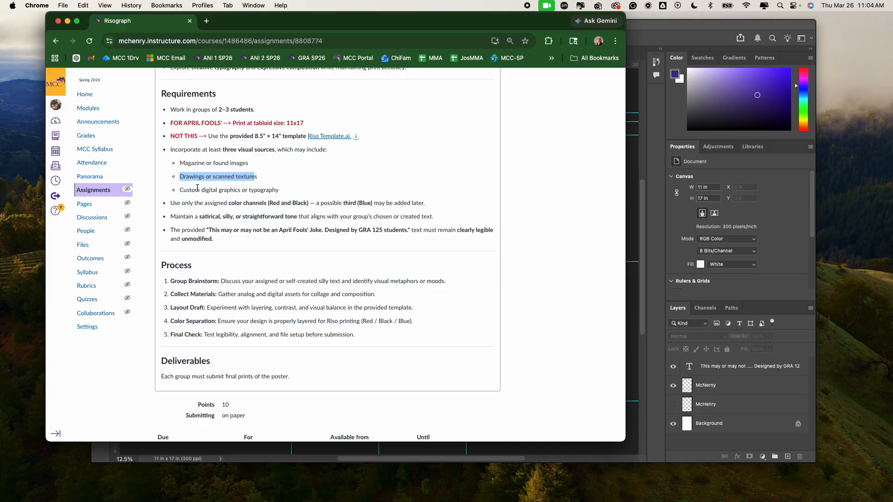
{"action": "left_click_drag", "start_coordinate": [181, 191], "coordinate": [277, 191]}
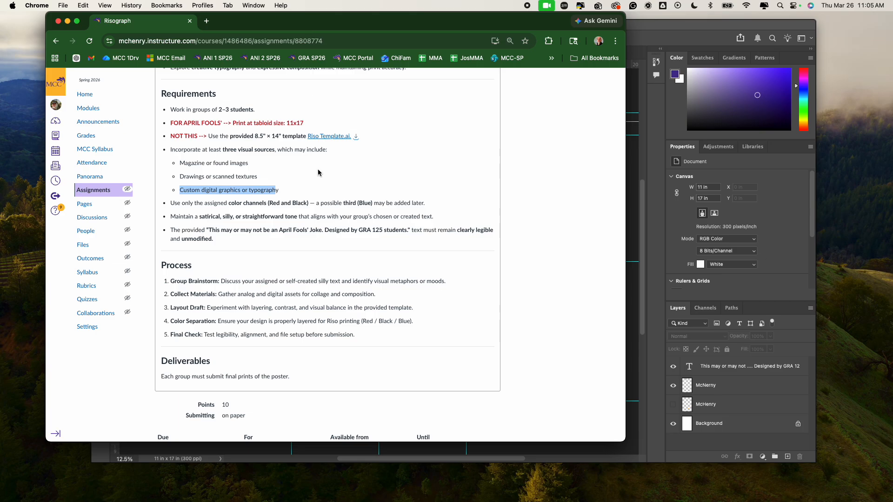
{"action": "scroll", "coordinate": [319, 173], "scroll_direction": "up", "scroll_amount": 5}
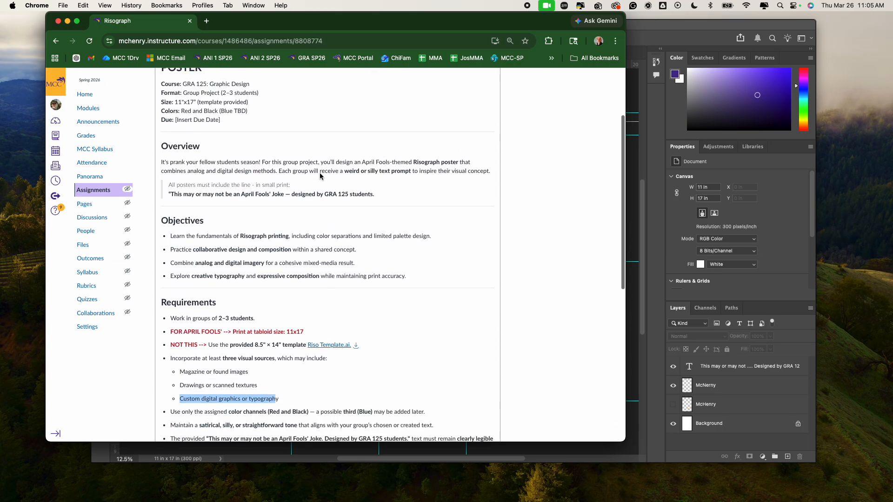
{"action": "scroll", "coordinate": [319, 172], "scroll_direction": "up", "scroll_amount": 3}
{"action": "scroll", "coordinate": [320, 172], "scroll_direction": "down", "scroll_amount": 8}
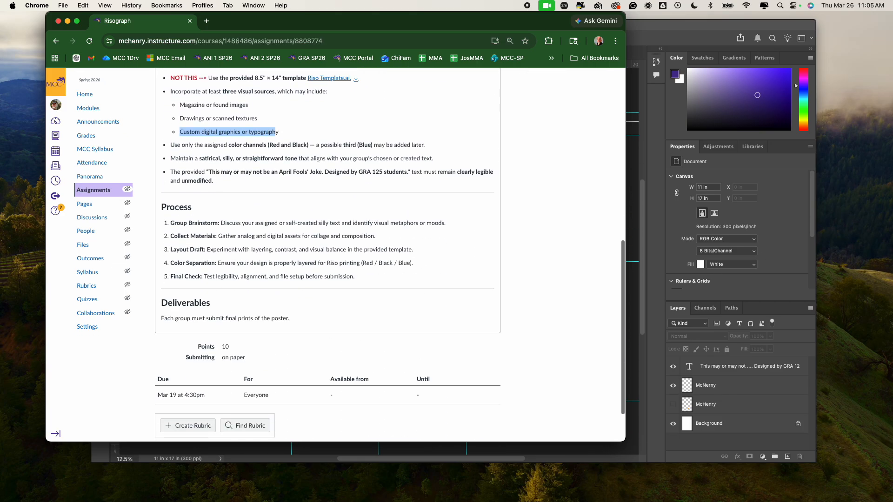
{"action": "scroll", "coordinate": [279, 163], "scroll_direction": "up", "scroll_amount": 1}
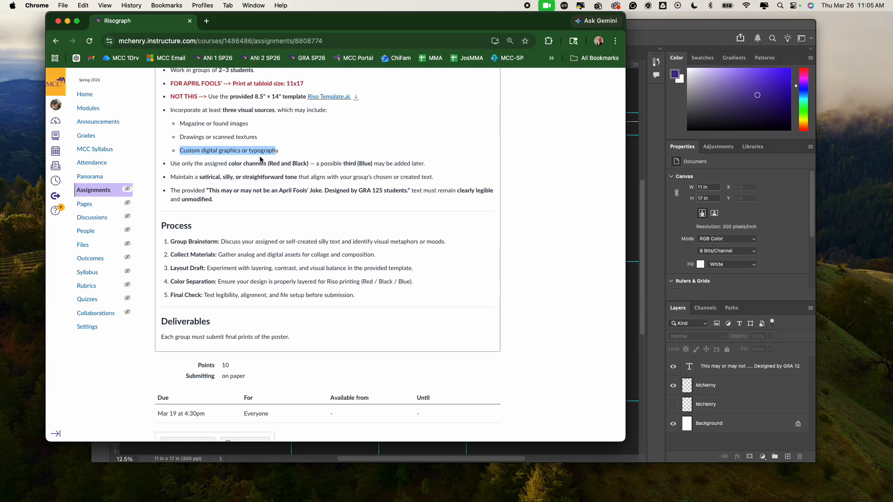
Step: Open the April Fools' templates announcement and its linked OneDrive download folder
{"action": "left_click", "coordinate": [88, 123]}
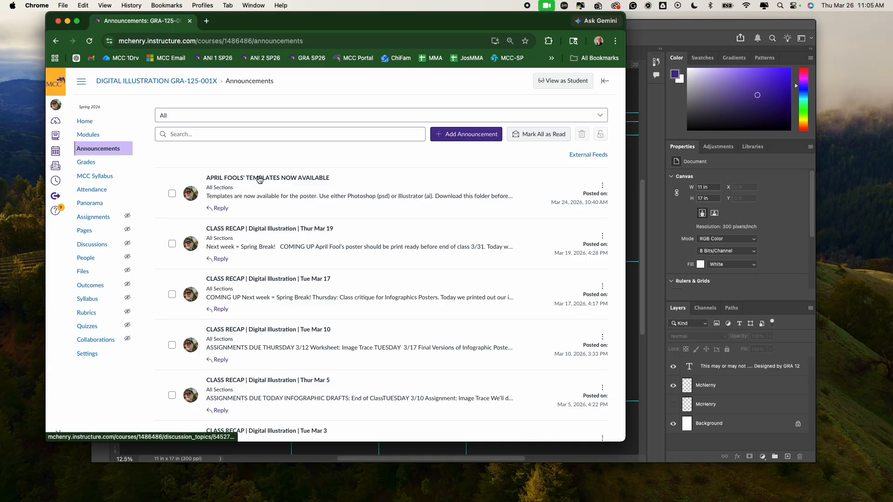
{"action": "left_click", "coordinate": [260, 179]}
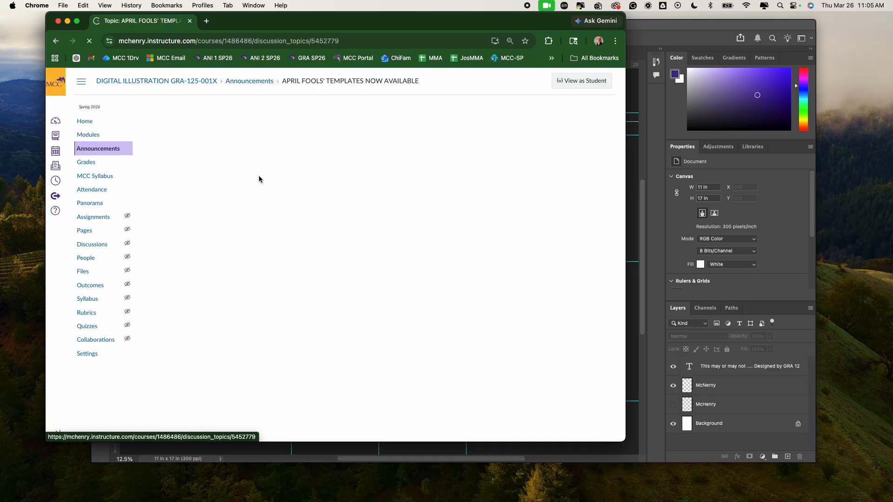
{"action": "left_click", "coordinate": [260, 205]}
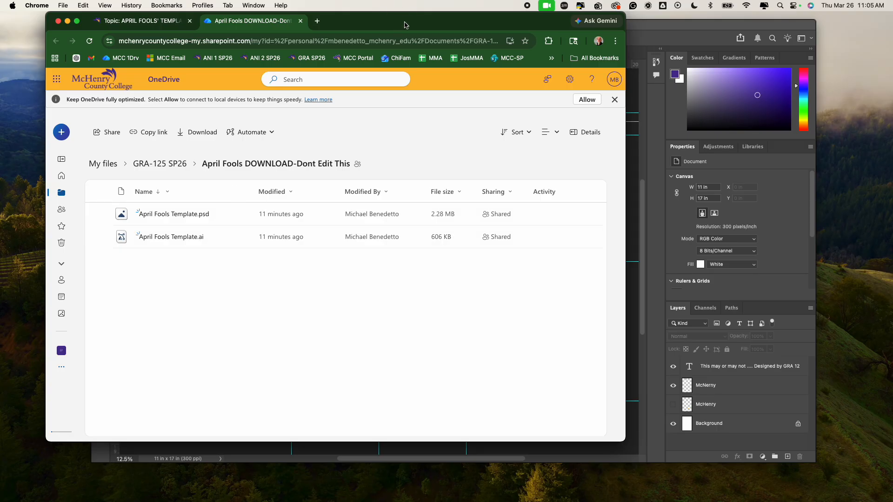
Step: Move the browser aside to switch to Photoshop and inspect the McNerny County College logo in April Fools Template.psd up close
{"action": "left_click_drag", "start_coordinate": [404, 25], "coordinate": [0, 145]}
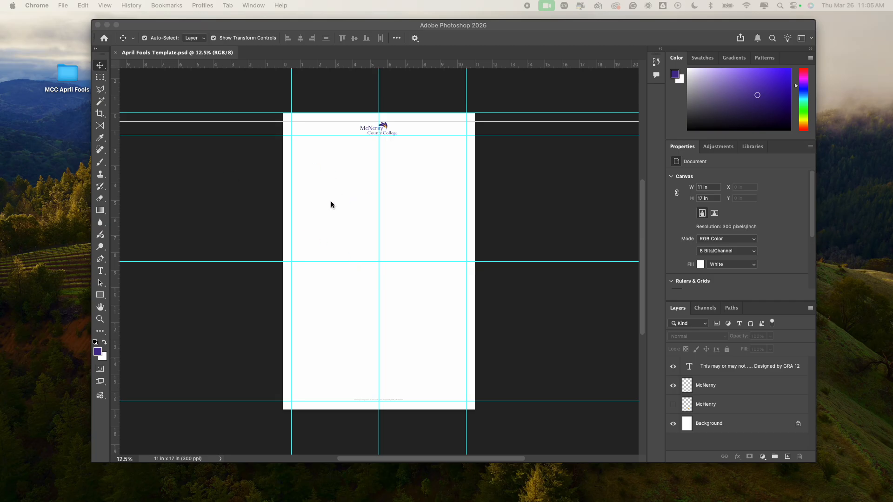
{"action": "left_click", "coordinate": [100, 319]}
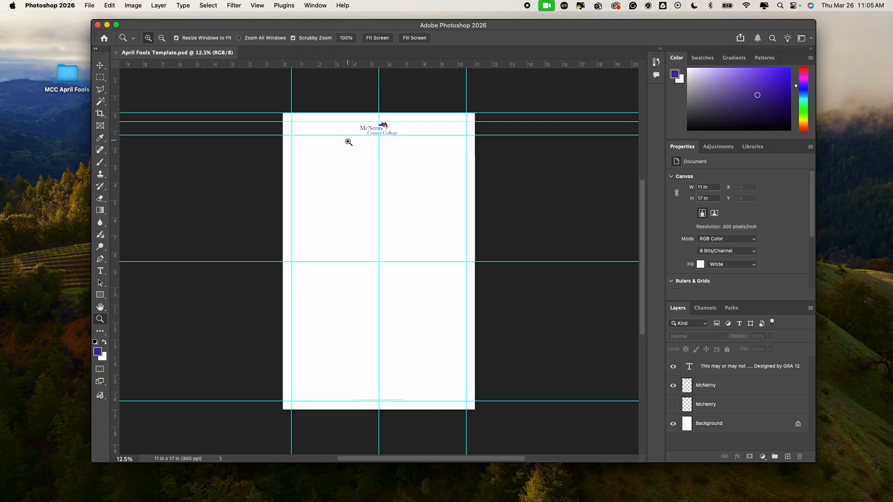
{"action": "left_click_drag", "start_coordinate": [348, 138], "coordinate": [395, 129]}
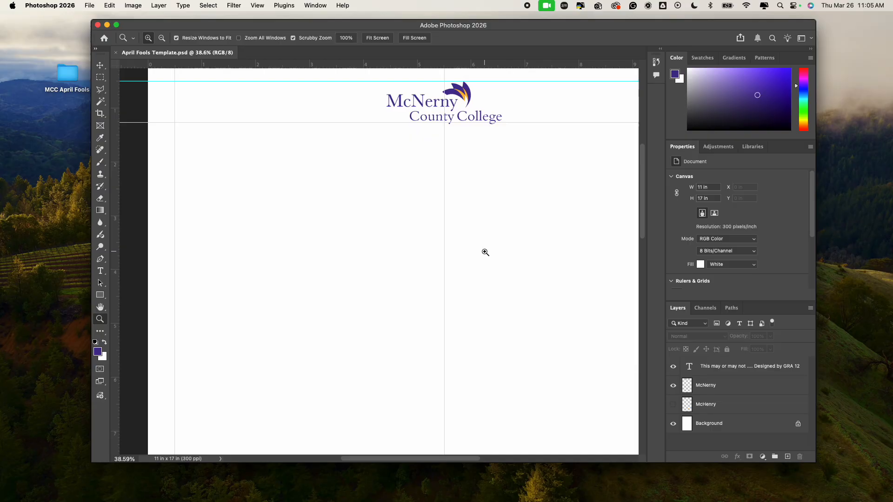
{"action": "scroll", "coordinate": [485, 252], "scroll_direction": "down", "scroll_amount": 2}
{"action": "scroll", "coordinate": [485, 252], "scroll_direction": "up", "scroll_amount": 4}
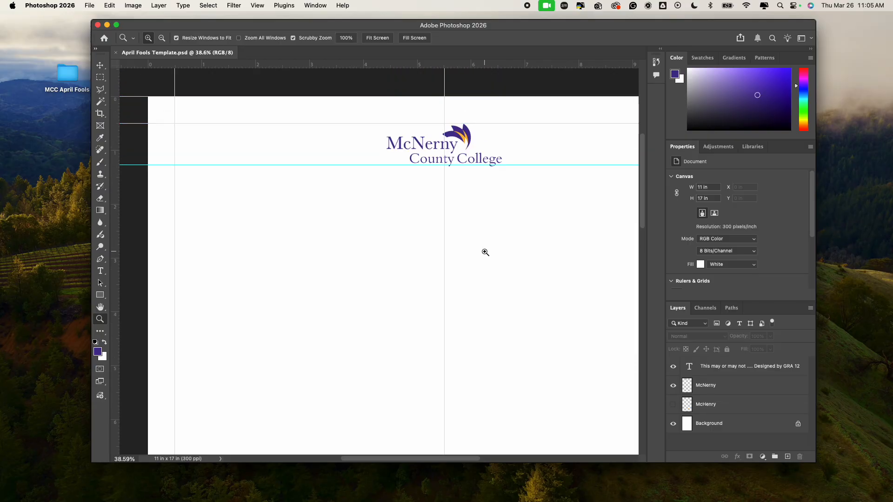
Step: Examine the small disclaimer line at the bottom of the poster template up close, and return to the top of the page
{"action": "scroll", "coordinate": [485, 252], "scroll_direction": "down", "scroll_amount": 15}
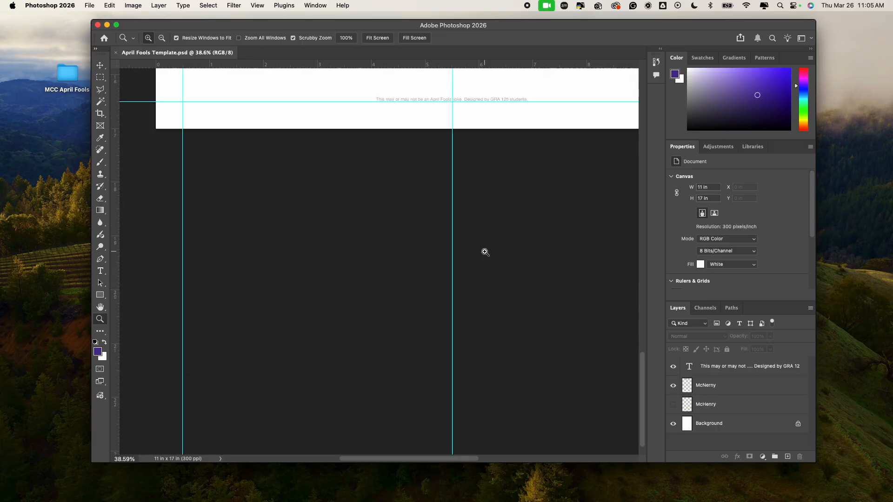
{"action": "scroll", "coordinate": [485, 252], "scroll_direction": "up", "scroll_amount": 6}
{"action": "scroll", "coordinate": [485, 252], "scroll_direction": "down", "scroll_amount": 2}
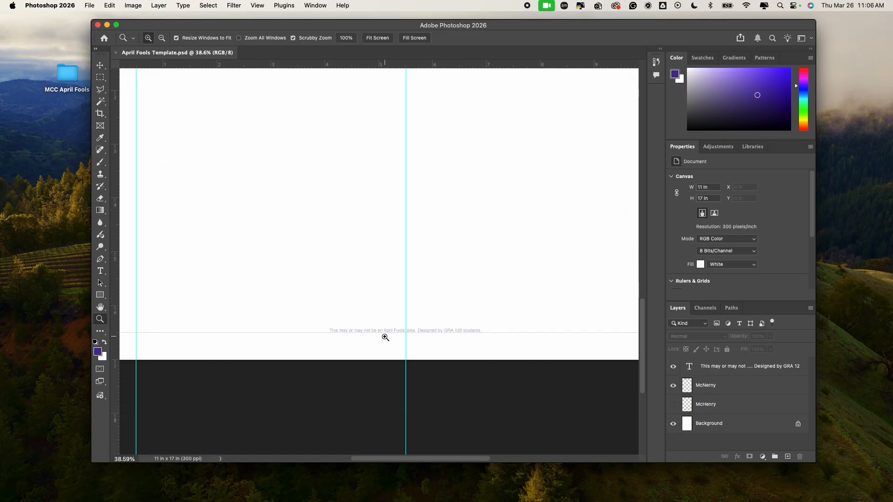
{"action": "left_click_drag", "start_coordinate": [385, 337], "coordinate": [456, 311]}
{"action": "scroll", "coordinate": [424, 350], "scroll_direction": "right", "scroll_amount": 3}
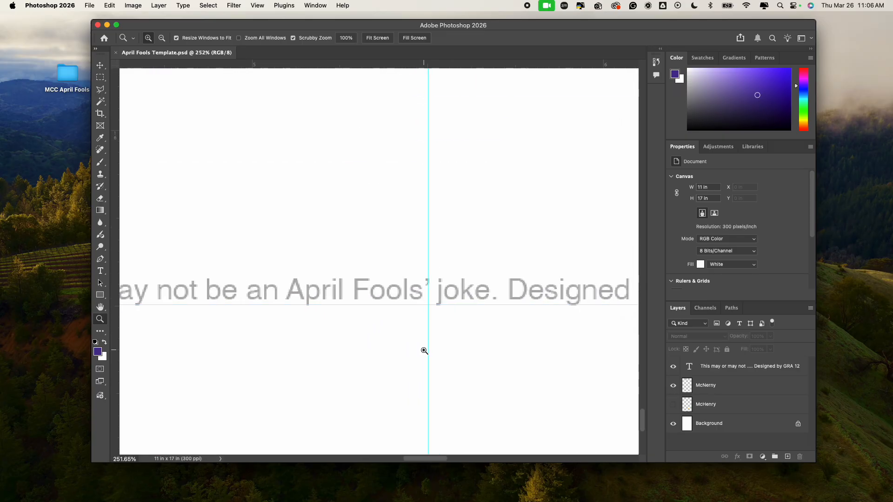
{"action": "scroll", "coordinate": [425, 350], "scroll_direction": "left", "scroll_amount": 5}
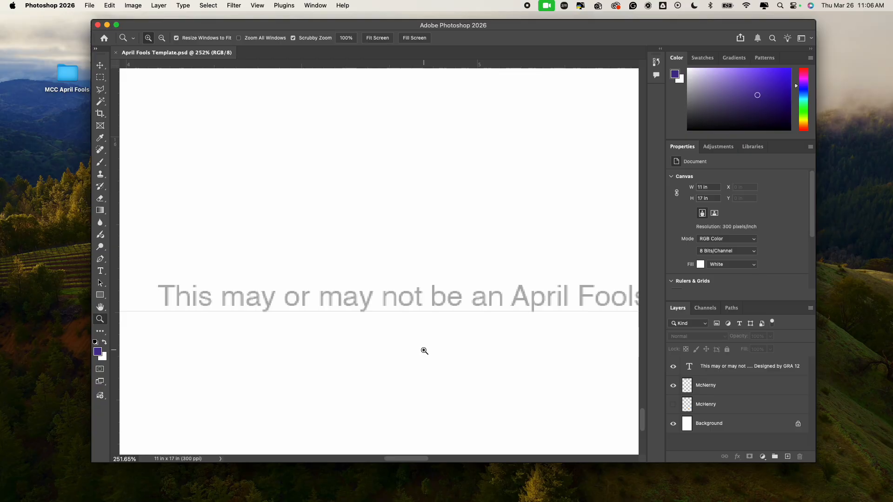
{"action": "scroll", "coordinate": [424, 351], "scroll_direction": "right", "scroll_amount": 6}
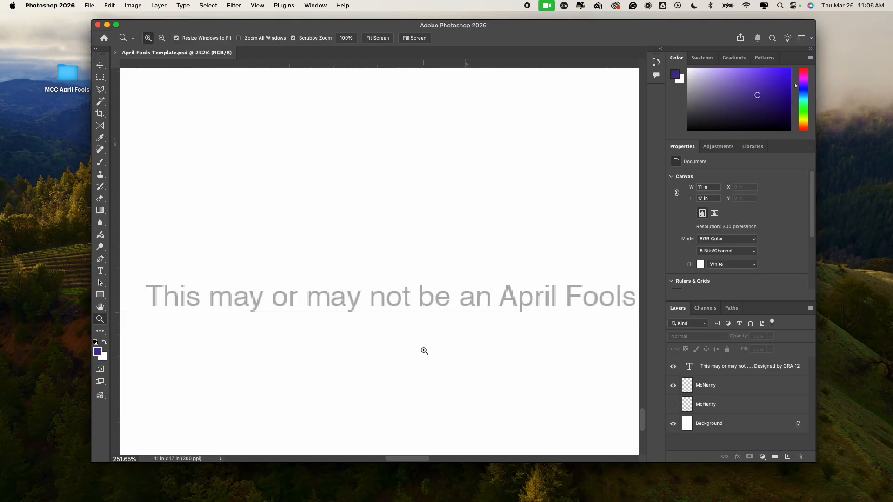
{"action": "scroll", "coordinate": [424, 351], "scroll_direction": "right", "scroll_amount": 3}
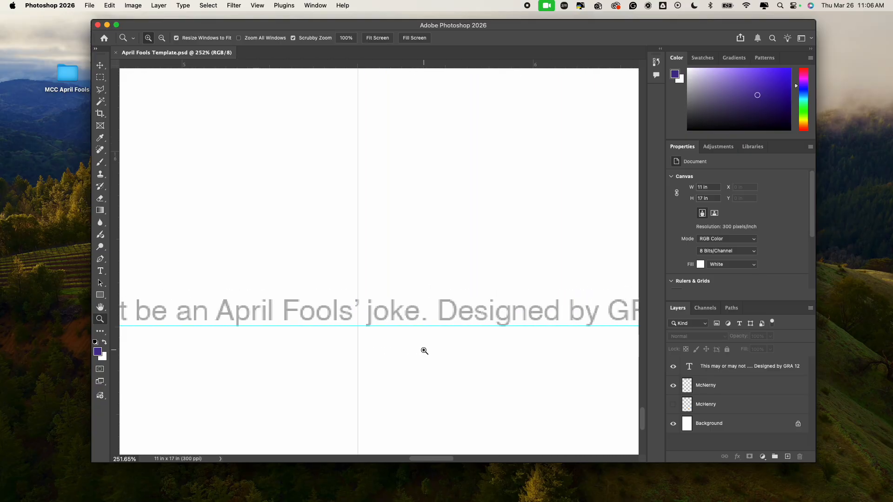
{"action": "scroll", "coordinate": [424, 351], "scroll_direction": "right", "scroll_amount": 2}
{"action": "scroll", "coordinate": [424, 351], "scroll_direction": "right", "scroll_amount": 4}
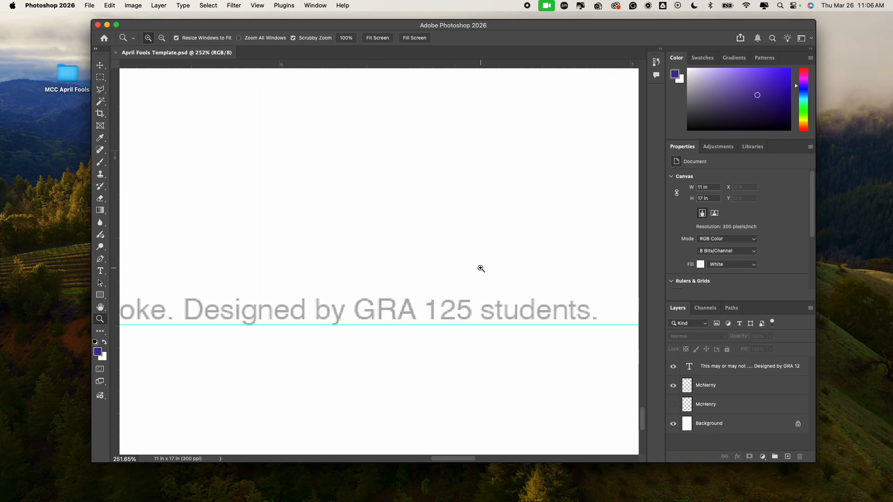
{"action": "key", "text": "alt"}
{"action": "left_click", "coordinate": [314, 231], "text": "alt"}
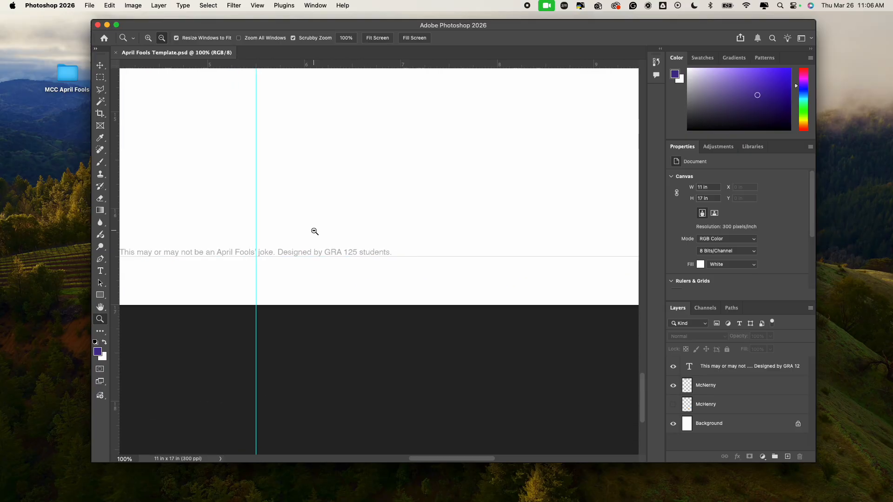
{"action": "scroll", "coordinate": [315, 231], "scroll_direction": "up", "scroll_amount": 10}
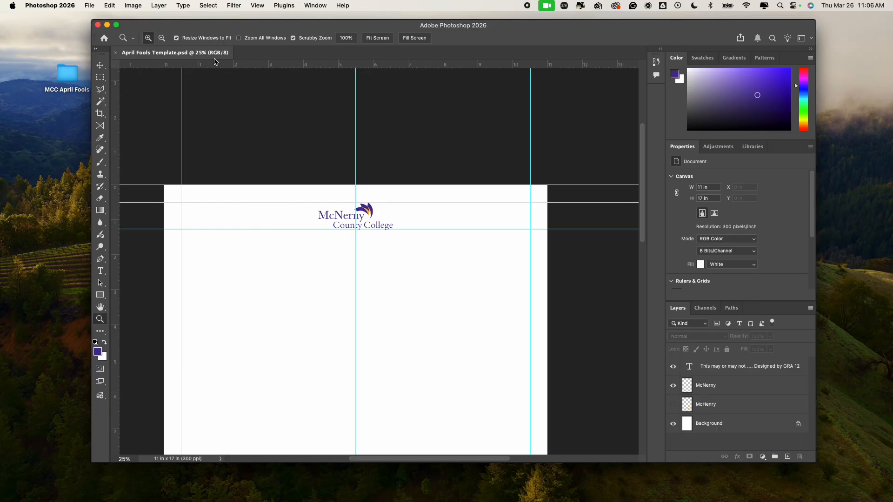
Step: Shift the Photoshop window slightly, open the MCC April Fools folder from the desktop in Finder, and enlarge its window
{"action": "left_click_drag", "start_coordinate": [188, 26], "coordinate": [178, 18]}
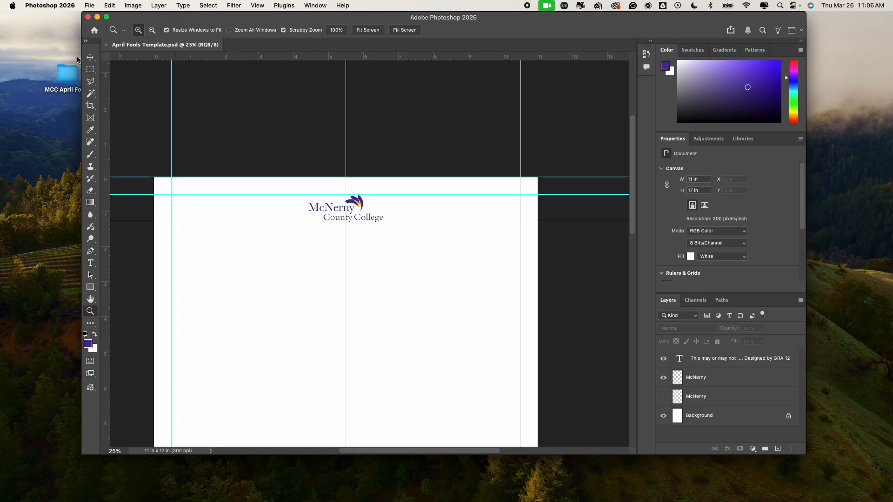
{"action": "left_click", "coordinate": [69, 76]}
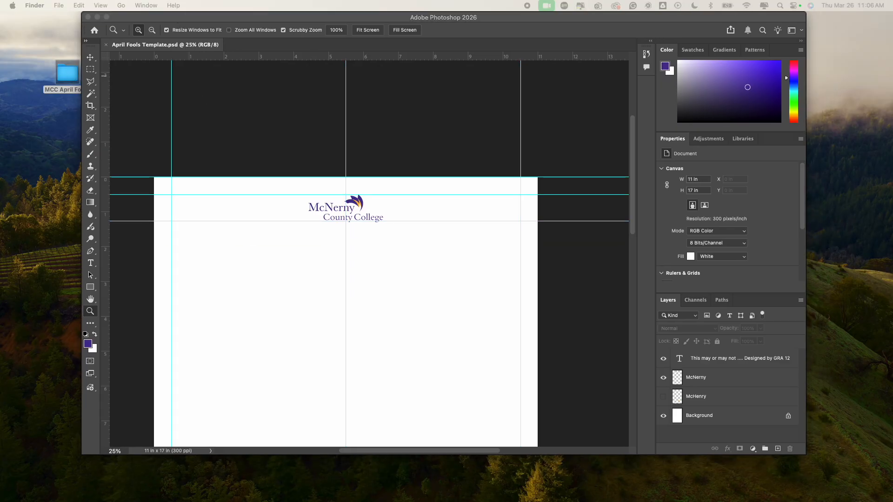
{"action": "double_click", "coordinate": [67, 75]}
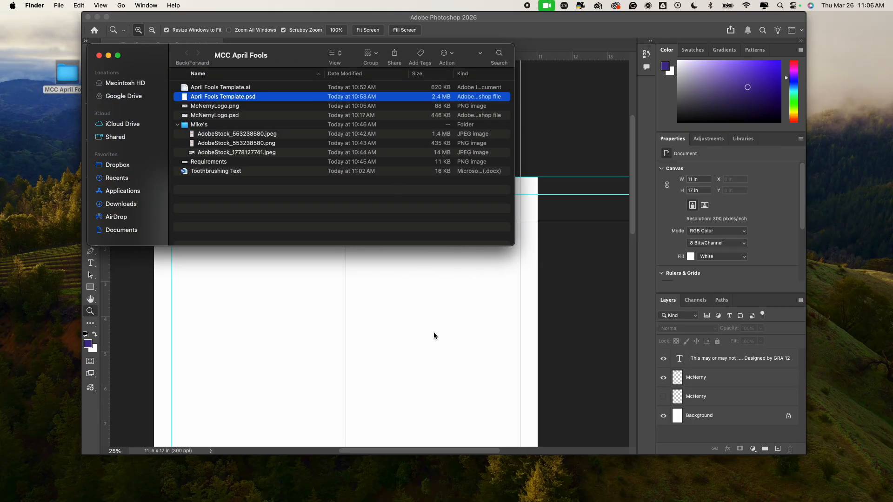
{"action": "left_click_drag", "start_coordinate": [513, 245], "coordinate": [592, 384]}
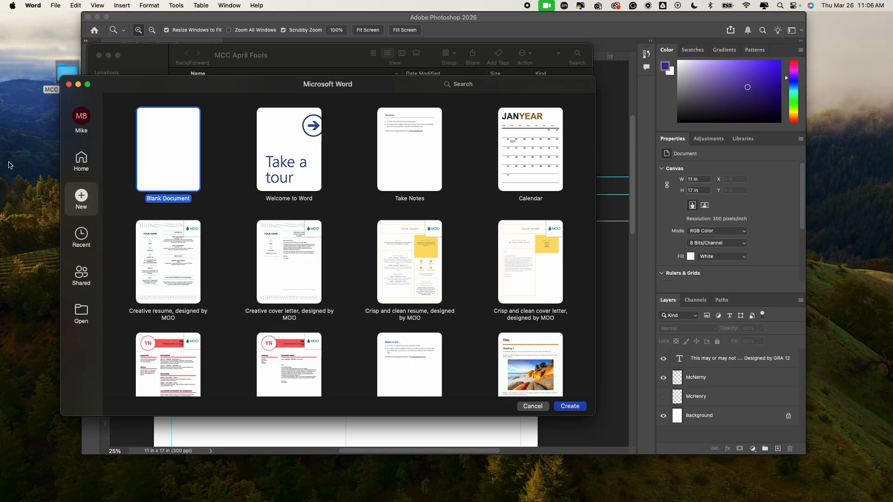
Step: Open the recently used Toothbrushing Text document in Word
{"action": "left_click", "coordinate": [55, 5]}
{"action": "mouse_move", "coordinate": [65, 50]}
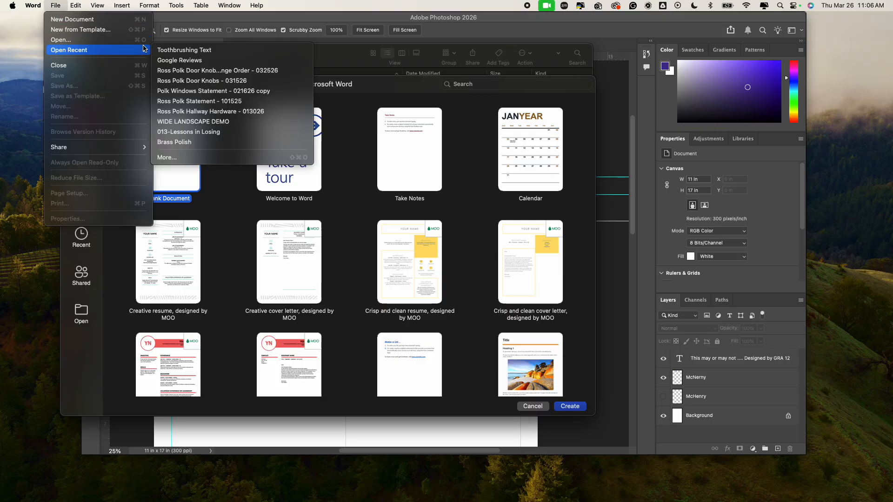
{"action": "left_click", "coordinate": [186, 50]}
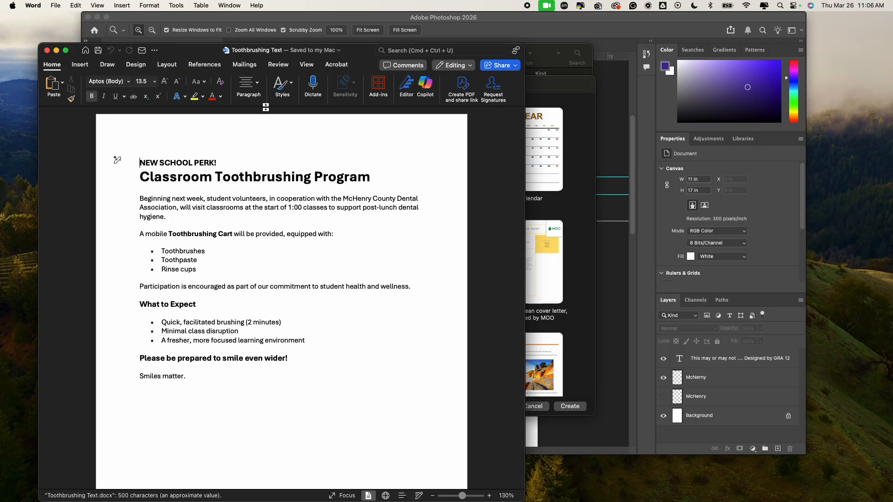
{"action": "left_click", "coordinate": [55, 5]}
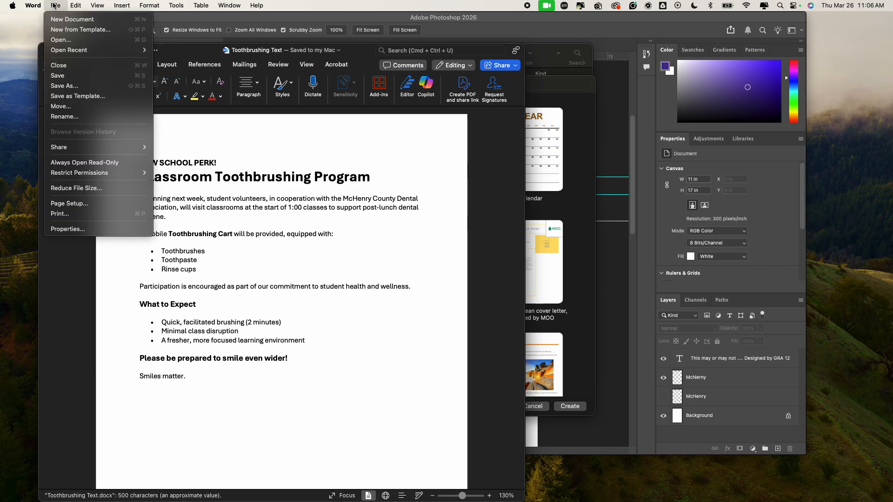
{"action": "left_click", "coordinate": [62, 85]}
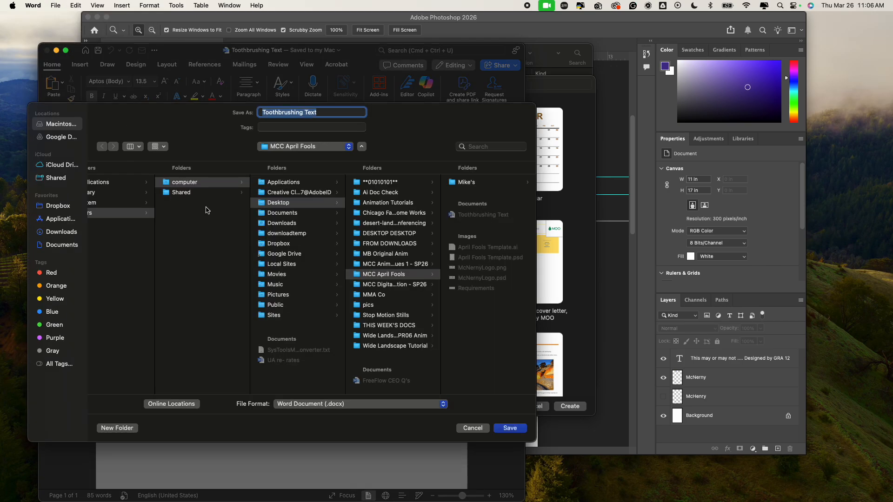
{"action": "left_click", "coordinate": [394, 274]}
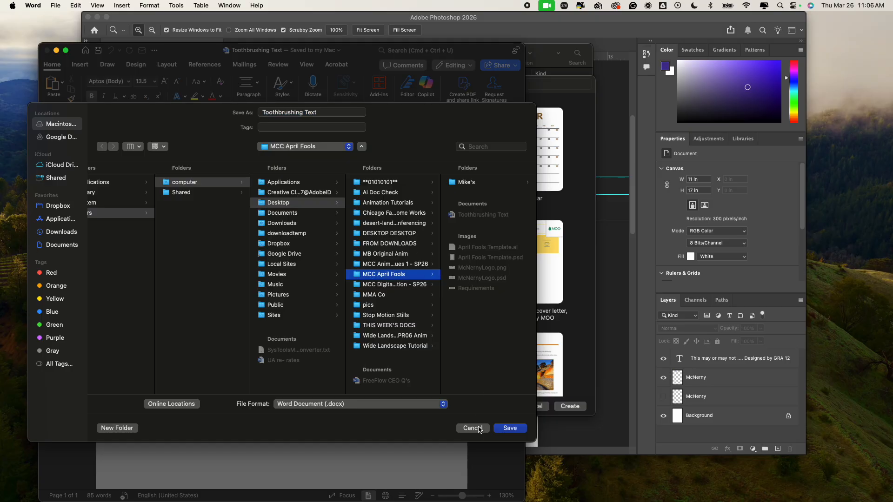
{"action": "left_click", "coordinate": [472, 428]}
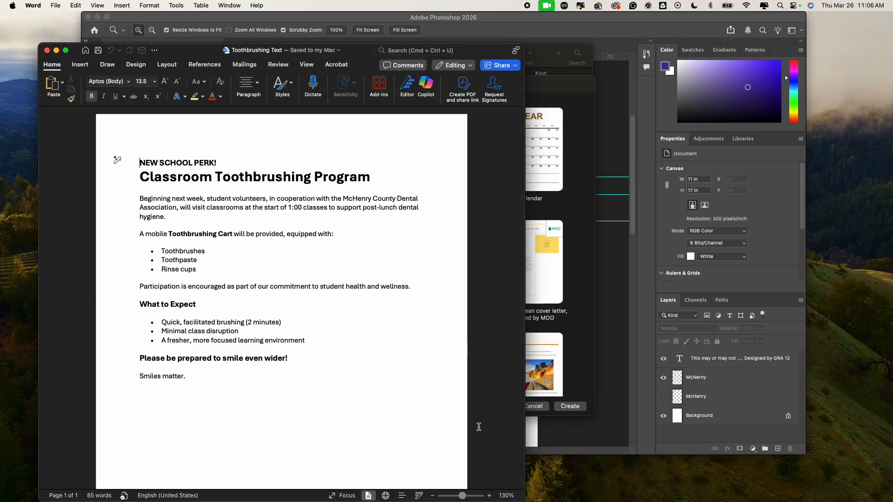
Step: Close the document and the Word template gallery, and open Toothbrushing Text from the MCC April Fools folder
{"action": "key", "text": "super+w"}
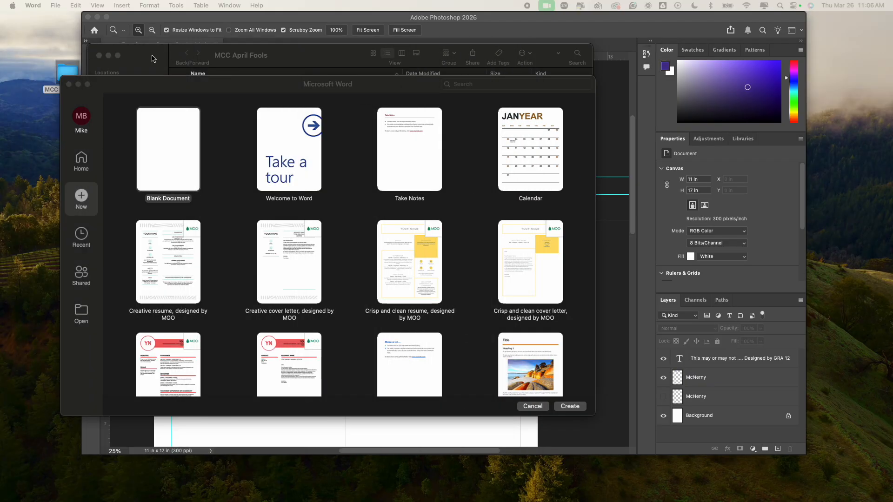
{"action": "left_click", "coordinate": [69, 84]}
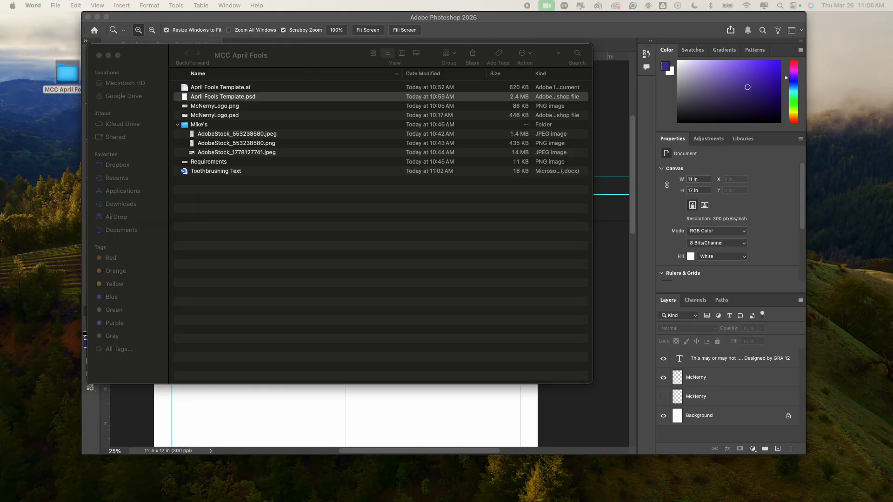
{"action": "double_click", "coordinate": [211, 172]}
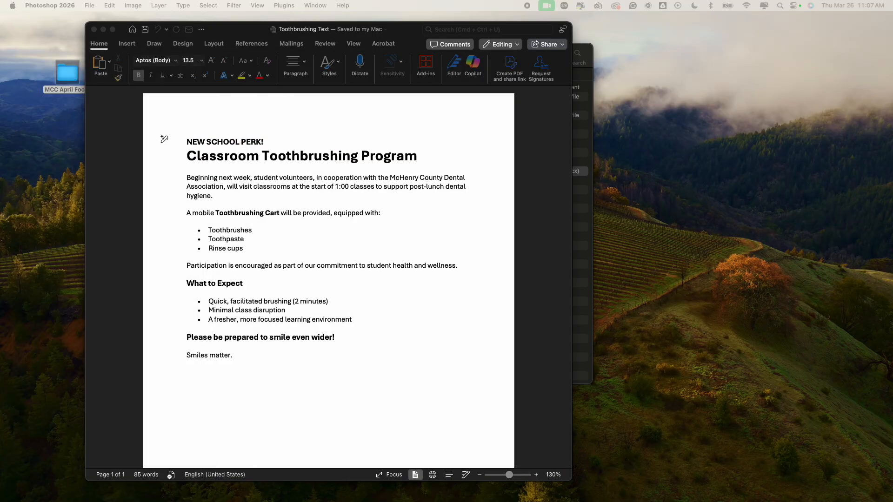
{"action": "left_click_drag", "start_coordinate": [242, 30], "coordinate": [221, 21]}
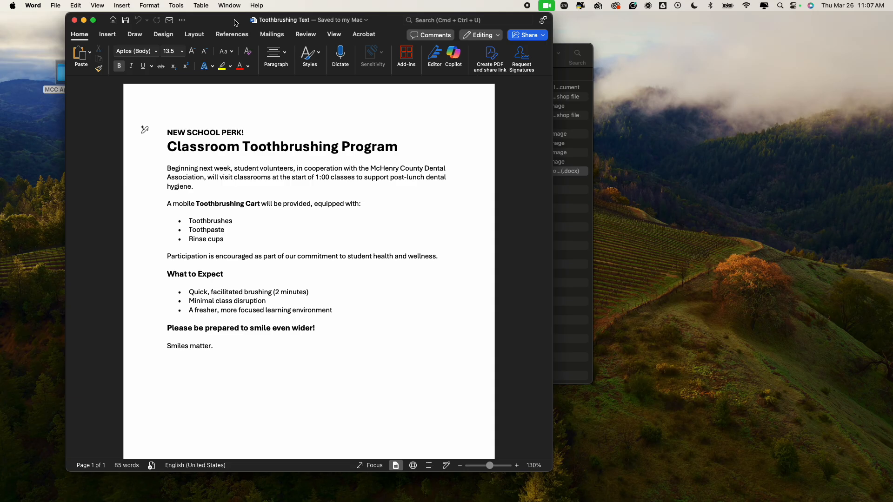
Step: Clear the Toothbrushing Text window off the screen and bring the MCC April Fools folder in front of Photoshop
{"action": "left_click_drag", "start_coordinate": [234, 22], "coordinate": [93, 65]}
{"action": "key", "text": "super+m"}
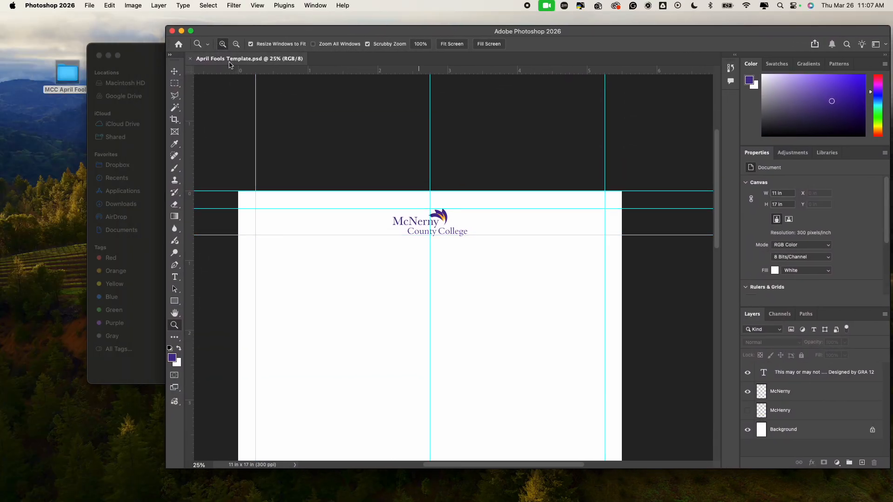
{"action": "left_click", "coordinate": [141, 54]}
{"action": "left_click_drag", "start_coordinate": [147, 54], "coordinate": [124, 53]}
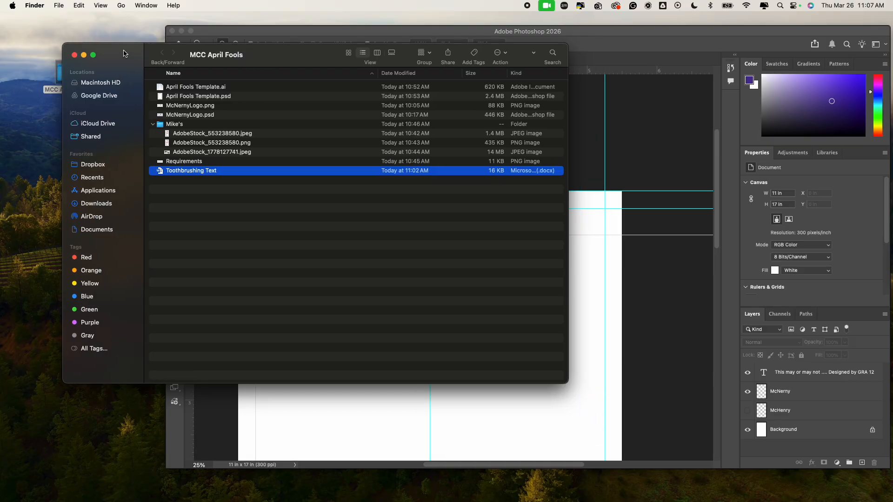
Step: View the AdobeStock_553238580 toothbrush illustration and the AdobeStock_1778127741.jpeg halftone pattern in Preview, moving the folder window out of the way
{"action": "double_click", "coordinate": [192, 134]}
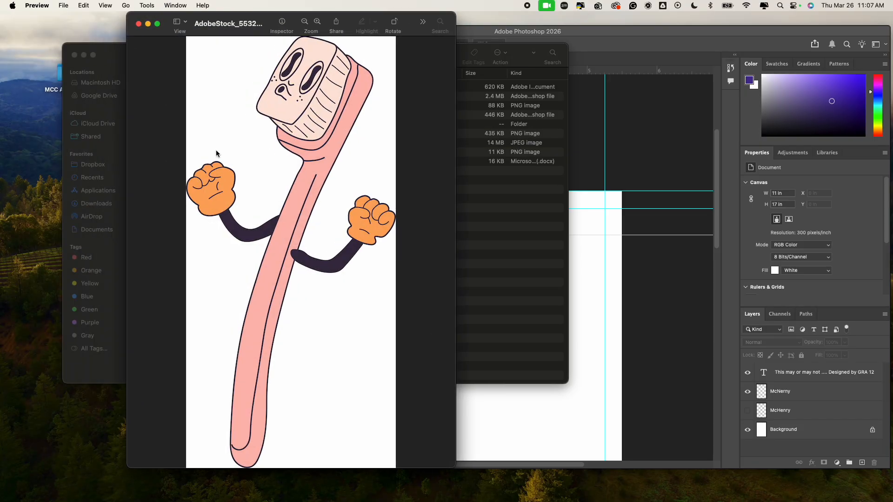
{"action": "left_click", "coordinate": [491, 262]}
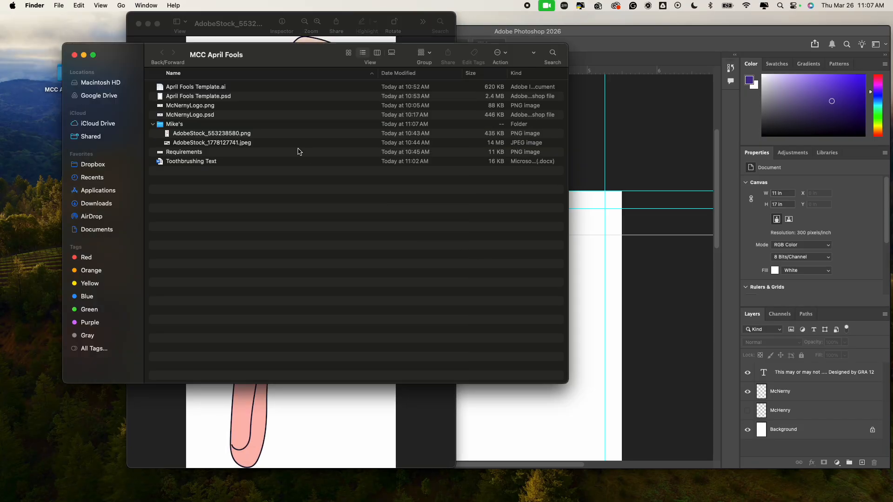
{"action": "left_click_drag", "start_coordinate": [134, 46], "coordinate": [0, 58]}
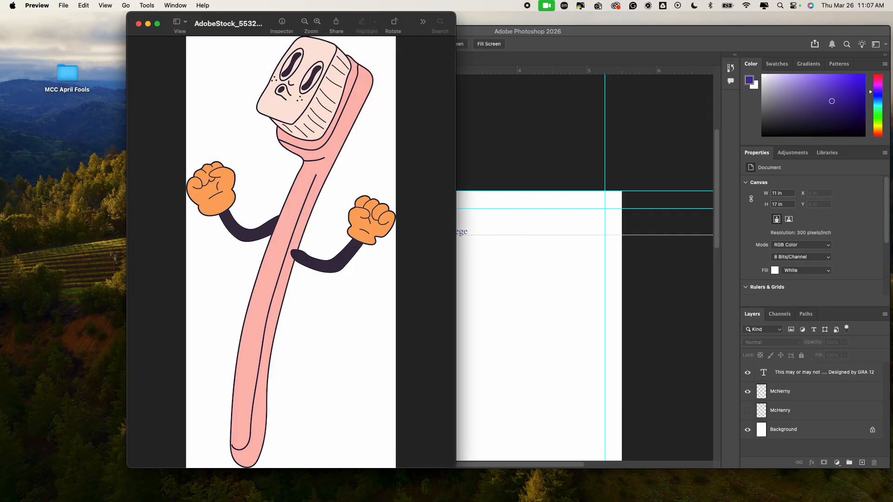
{"action": "left_click_drag", "start_coordinate": [0, 34], "coordinate": [245, 41]}
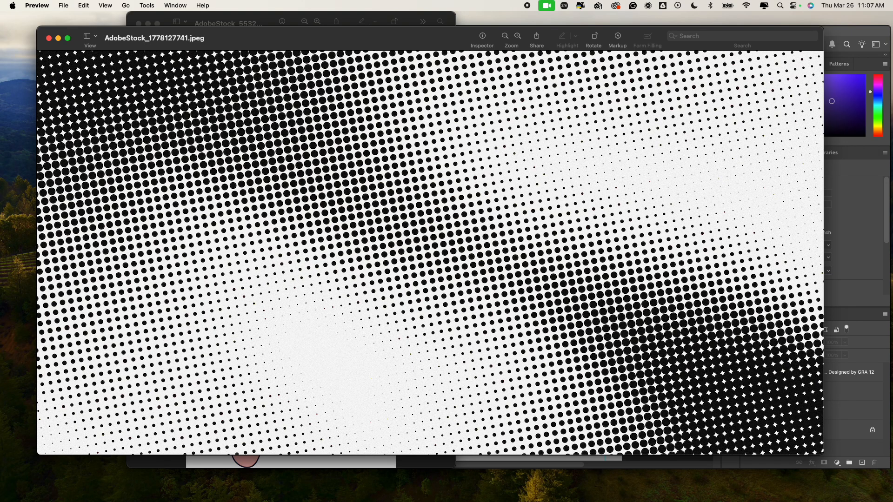
{"action": "left_click", "coordinate": [268, 18]}
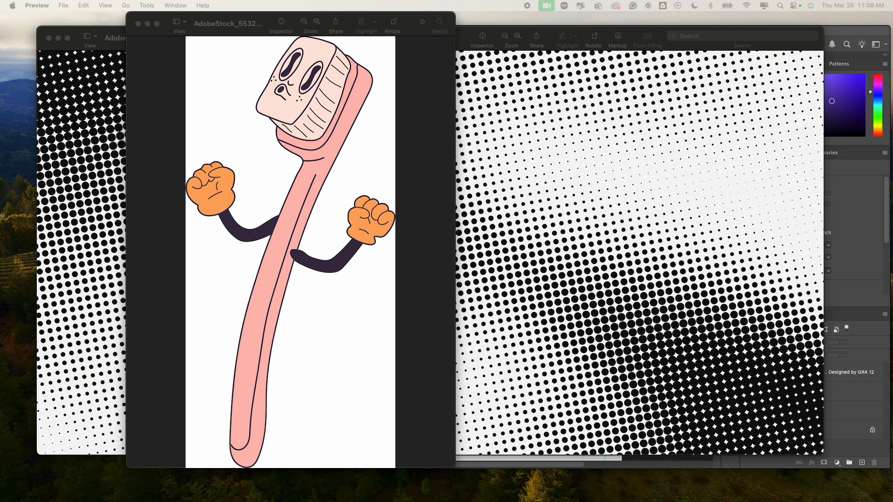
Step: Switch to Chrome, open the Risograph assignment from the course's Assignments, and read its Requirements section
{"action": "key", "text": "super+Tab"}
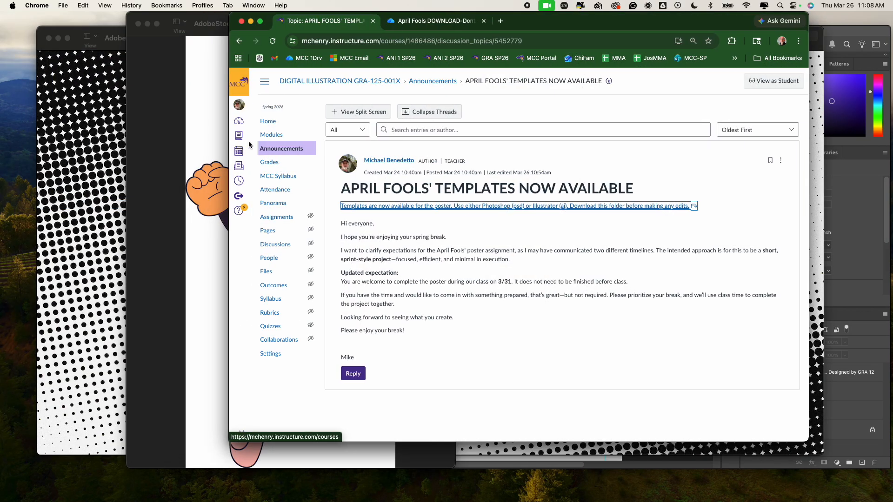
{"action": "left_click", "coordinate": [282, 218]}
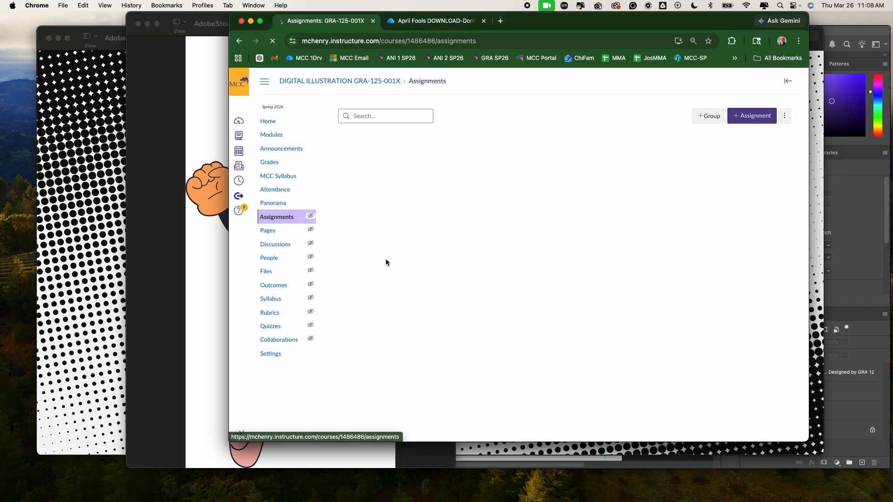
{"action": "scroll", "coordinate": [386, 258], "scroll_direction": "down", "scroll_amount": 3}
{"action": "scroll", "coordinate": [386, 260], "scroll_direction": "down", "scroll_amount": 15}
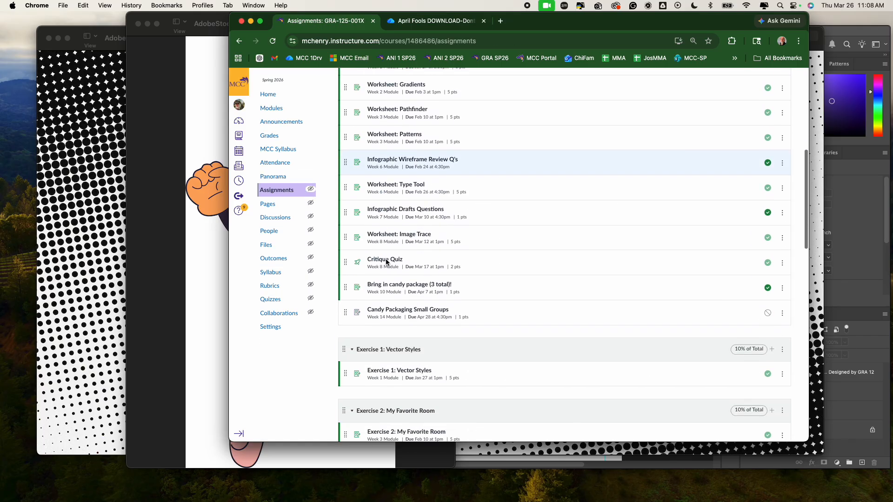
{"action": "scroll", "coordinate": [387, 263], "scroll_direction": "down", "scroll_amount": 2}
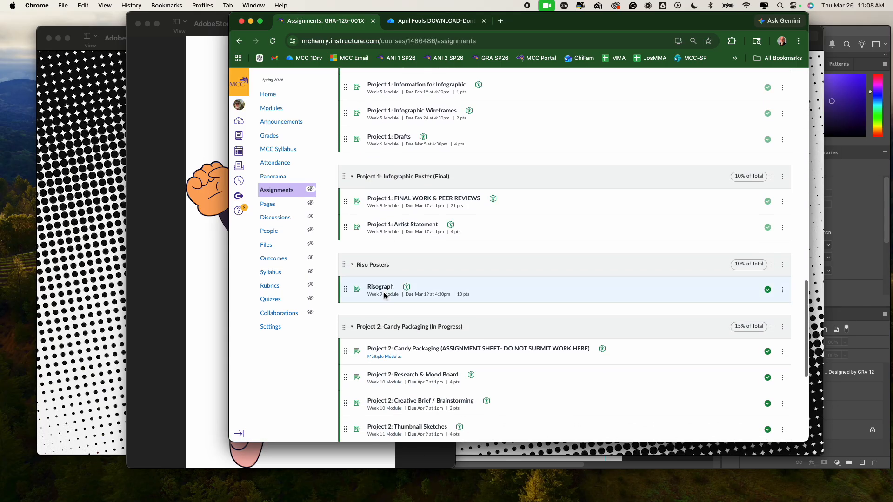
{"action": "left_click", "coordinate": [383, 292]}
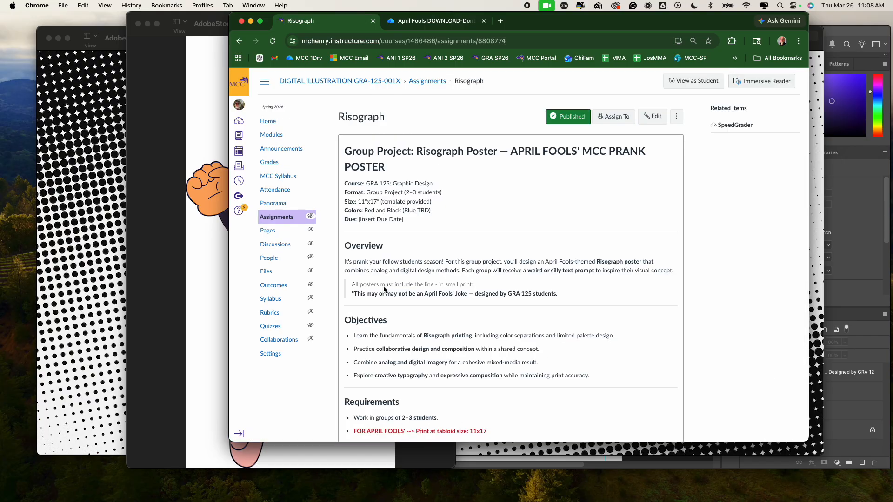
{"action": "scroll", "coordinate": [456, 287], "scroll_direction": "down", "scroll_amount": 1}
{"action": "scroll", "coordinate": [456, 289], "scroll_direction": "down", "scroll_amount": 4}
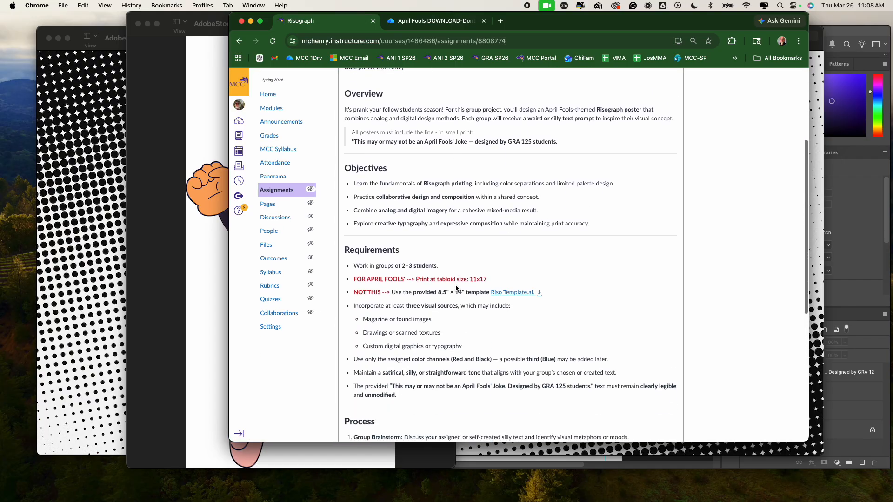
{"action": "left_click_drag", "start_coordinate": [366, 287], "coordinate": [456, 286]}
Step: Move the browser and both image preview windows away to uncover the poster template in Photoshop
{"action": "left_click_drag", "start_coordinate": [540, 20], "coordinate": [0, 46]}
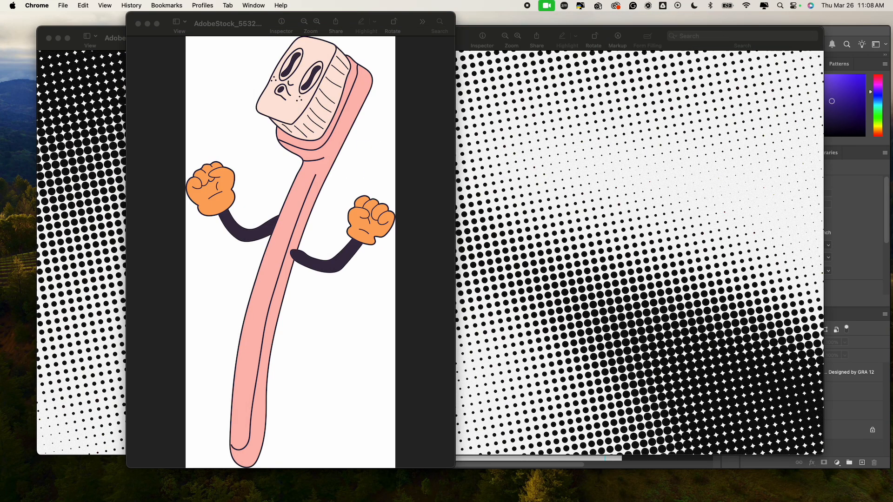
{"action": "left_click_drag", "start_coordinate": [268, 24], "coordinate": [0, 37]}
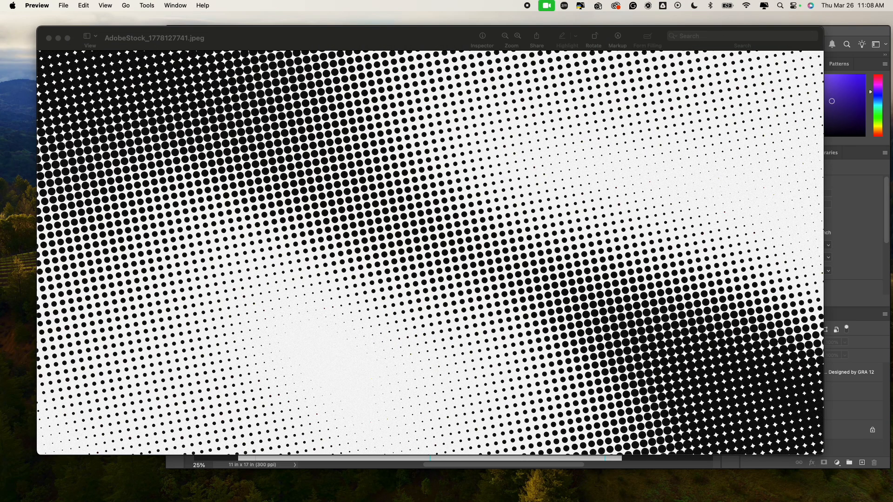
{"action": "left_click_drag", "start_coordinate": [294, 27], "coordinate": [0, 38]}
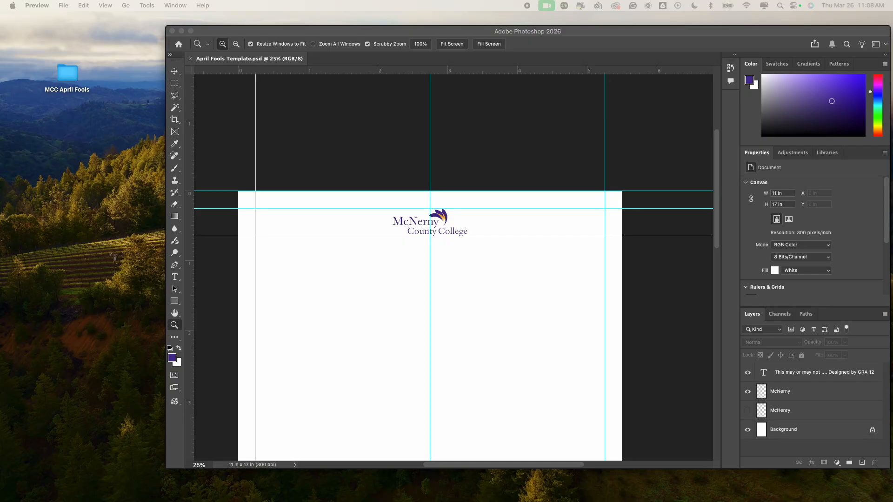
Step: Place AdobeStock_1778127741.jpeg into April Fools Template.psd across the full width of the page
{"action": "left_click_drag", "start_coordinate": [0, 91], "coordinate": [675, 59]}
{"action": "left_click_drag", "start_coordinate": [581, 148], "coordinate": [361, 334]}
{"action": "scroll", "coordinate": [361, 334], "scroll_direction": "down", "scroll_amount": 5}
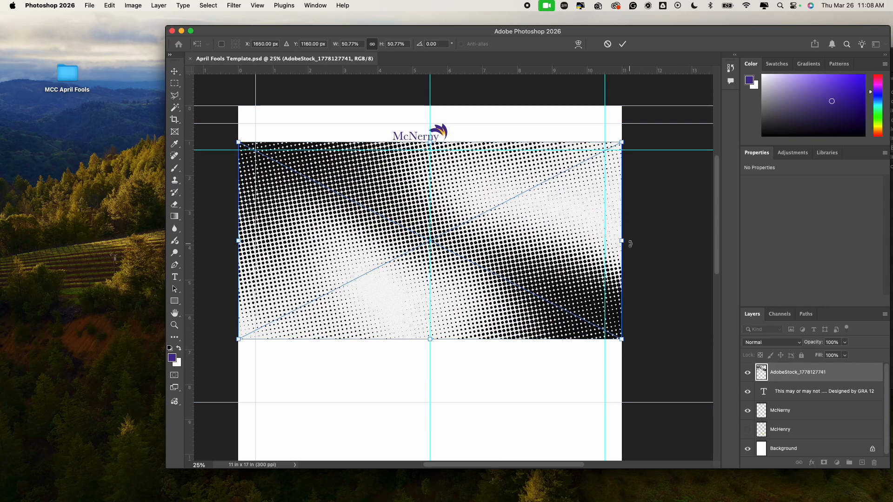
Step: Rotate the placed halftone image 90 degrees to portrait orientation and commit the transformation
{"action": "left_click_drag", "start_coordinate": [629, 245], "coordinate": [427, 440]}
{"action": "scroll", "coordinate": [426, 440], "scroll_direction": "down", "scroll_amount": 5}
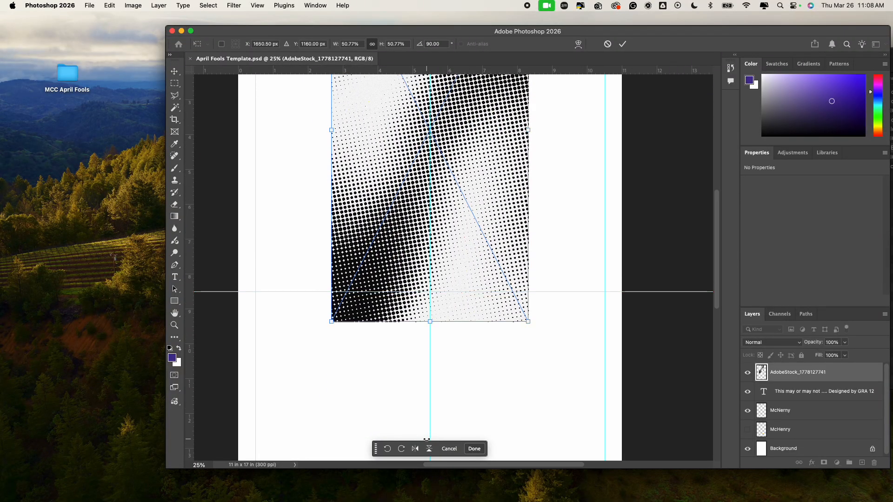
{"action": "scroll", "coordinate": [427, 440], "scroll_direction": "up", "scroll_amount": 8}
{"action": "scroll", "coordinate": [426, 440], "scroll_direction": "down", "scroll_amount": 2}
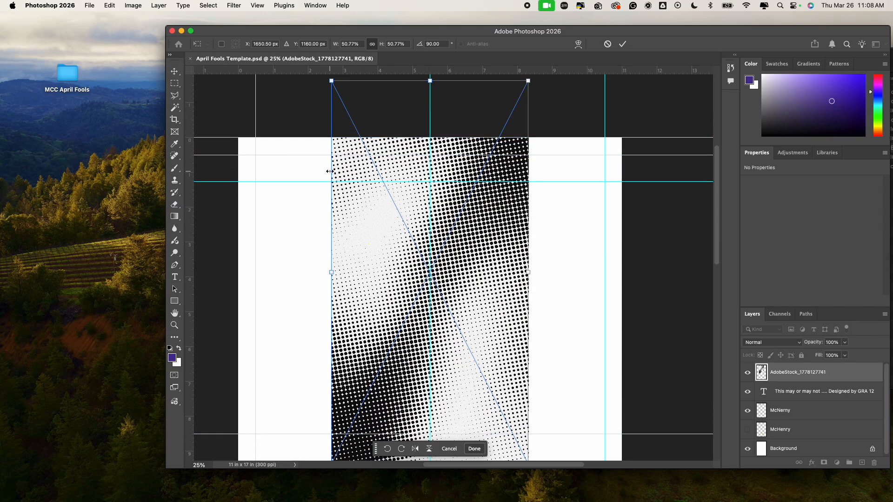
{"action": "scroll", "coordinate": [536, 299], "scroll_direction": "down", "scroll_amount": 12}
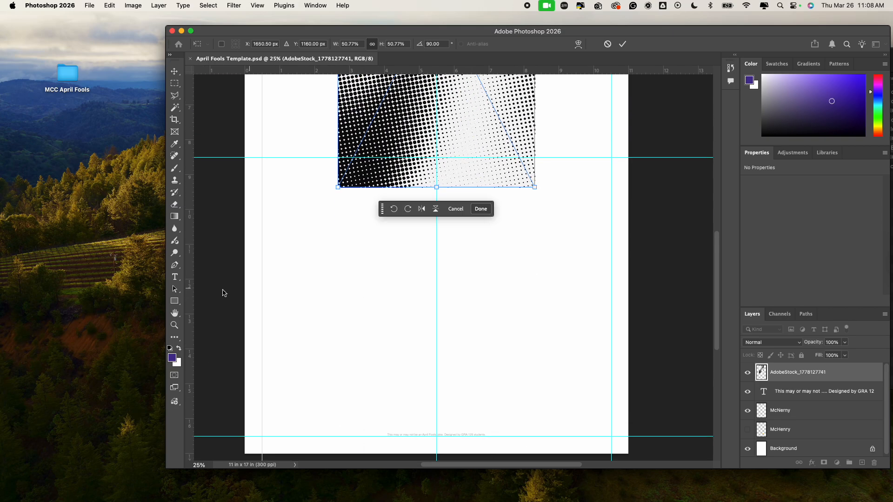
{"action": "left_click", "coordinate": [174, 325]}
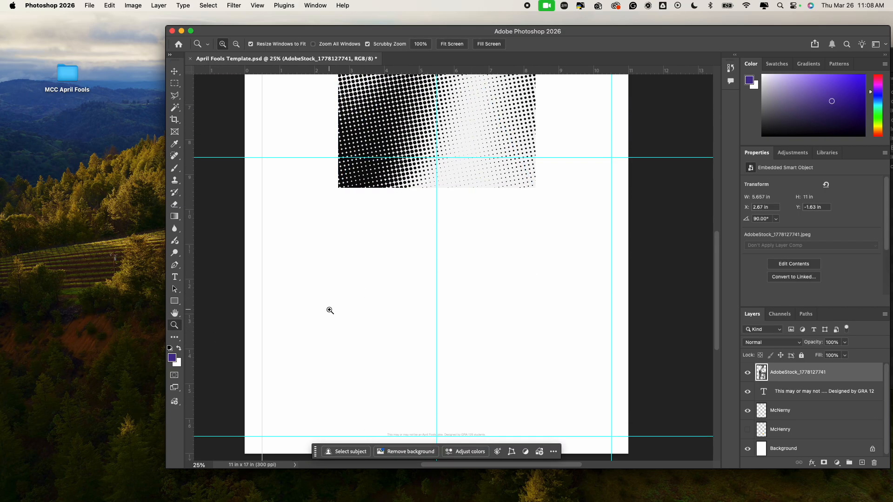
Step: Enlarge the halftone image proportionally to about 11.81 by 22.97 in, position it to cover the whole page, and commit the transformation
{"action": "left_click", "coordinate": [330, 311], "text": "alt"}
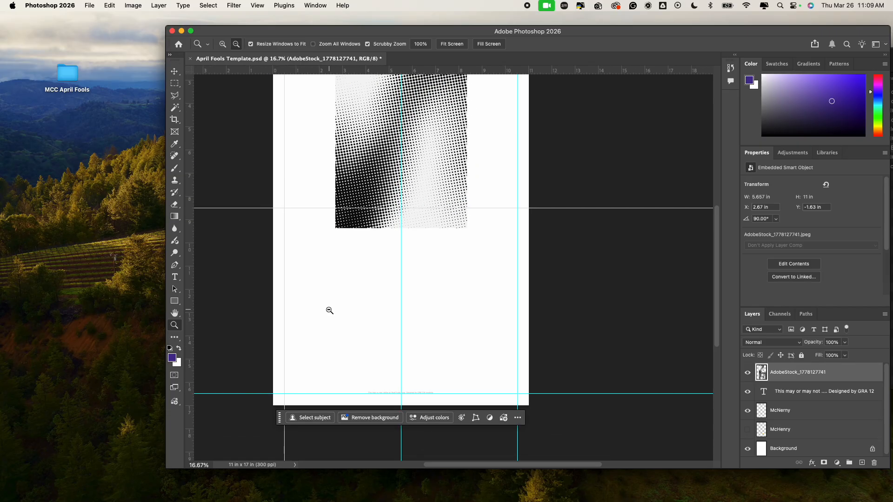
{"action": "left_click", "coordinate": [330, 310], "text": "alt"}
{"action": "key", "text": "super+t"}
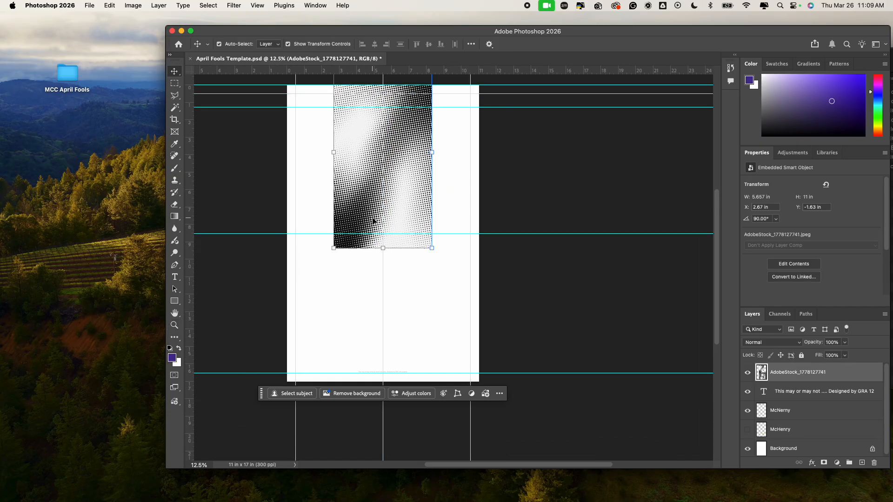
{"action": "left_click_drag", "start_coordinate": [432, 247], "coordinate": [462, 400]}
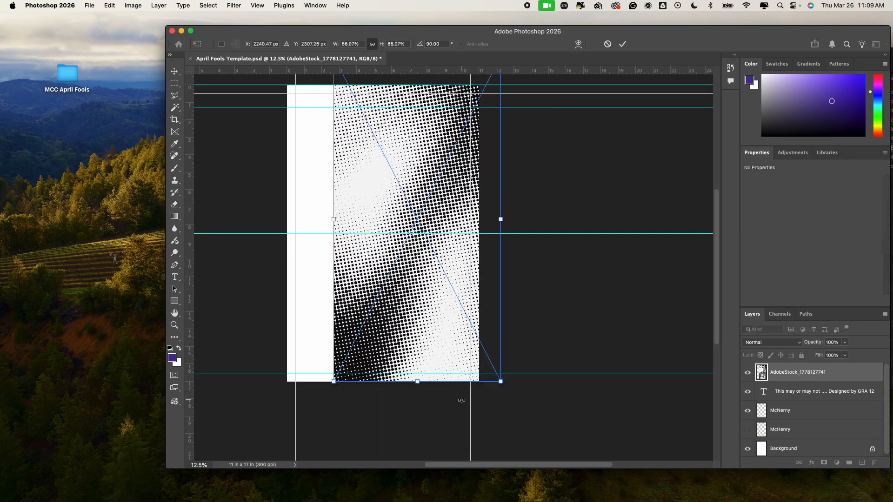
{"action": "scroll", "coordinate": [463, 349], "scroll_direction": "up", "scroll_amount": 3}
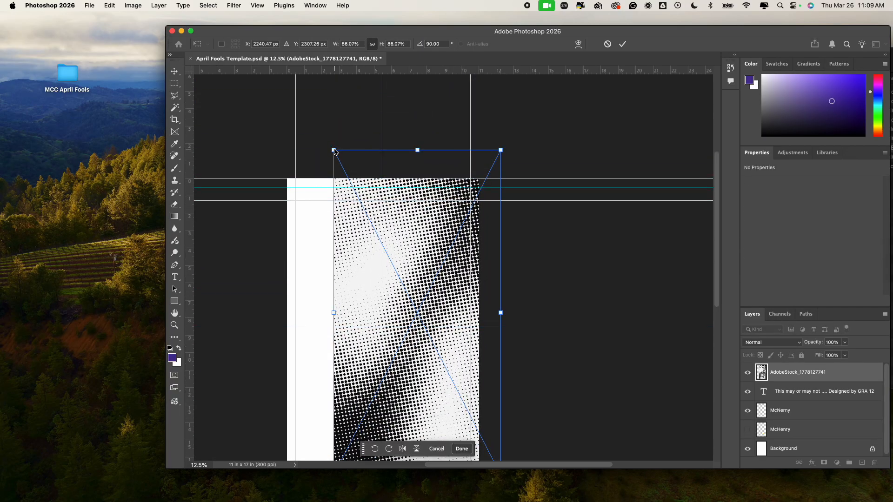
{"action": "left_click_drag", "start_coordinate": [334, 150], "coordinate": [251, 100]}
{"action": "mouse_move", "coordinate": [385, 259]}
{"action": "left_mouse_down"}
{"action": "mouse_move", "coordinate": [370, 259]}
{"action": "mouse_move", "coordinate": [376, 255]}
{"action": "left_mouse_up"}
{"action": "scroll", "coordinate": [377, 255], "scroll_direction": "down", "scroll_amount": 3}
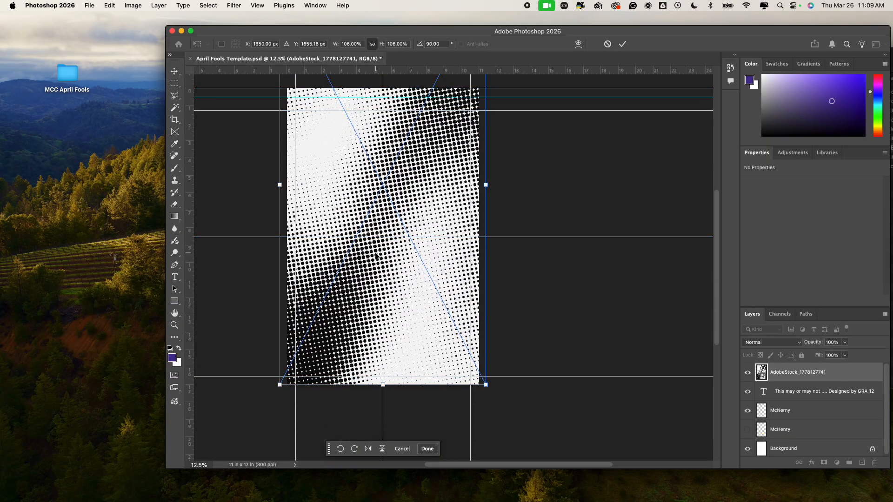
{"action": "scroll", "coordinate": [383, 263], "scroll_direction": "up", "scroll_amount": 5}
{"action": "scroll", "coordinate": [389, 268], "scroll_direction": "down", "scroll_amount": 2}
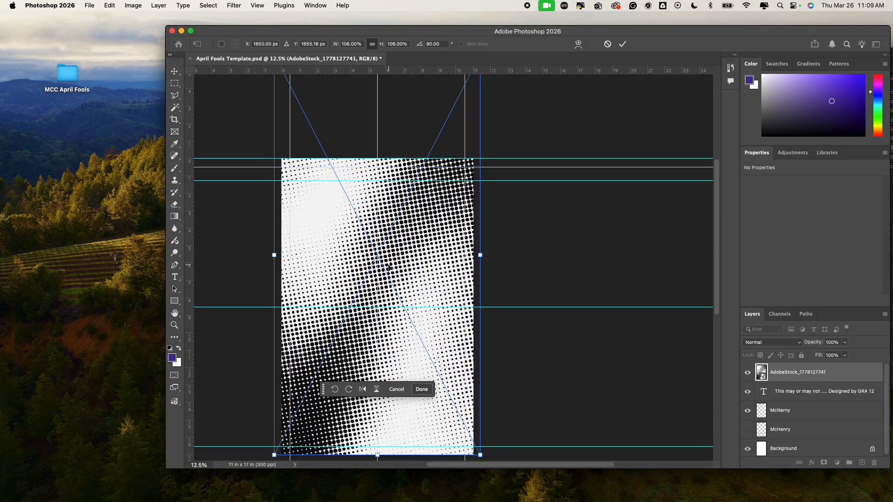
{"action": "left_click_drag", "start_coordinate": [424, 247], "coordinate": [419, 287]}
{"action": "key", "text": "Return"}
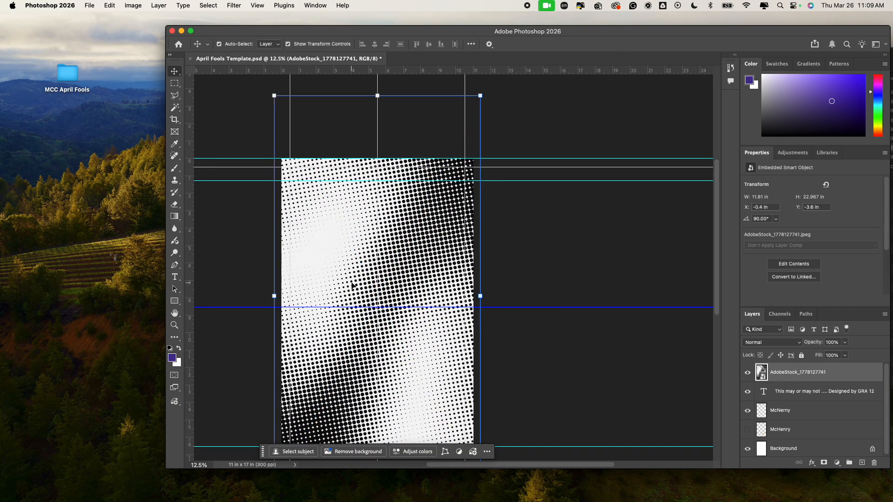
{"action": "left_click", "coordinate": [176, 327]}
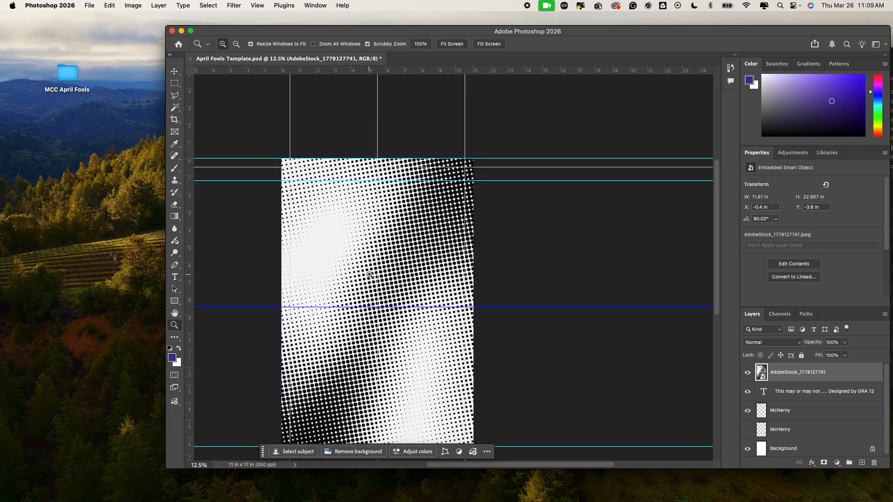
{"action": "left_click_drag", "start_coordinate": [416, 270], "coordinate": [484, 238]}
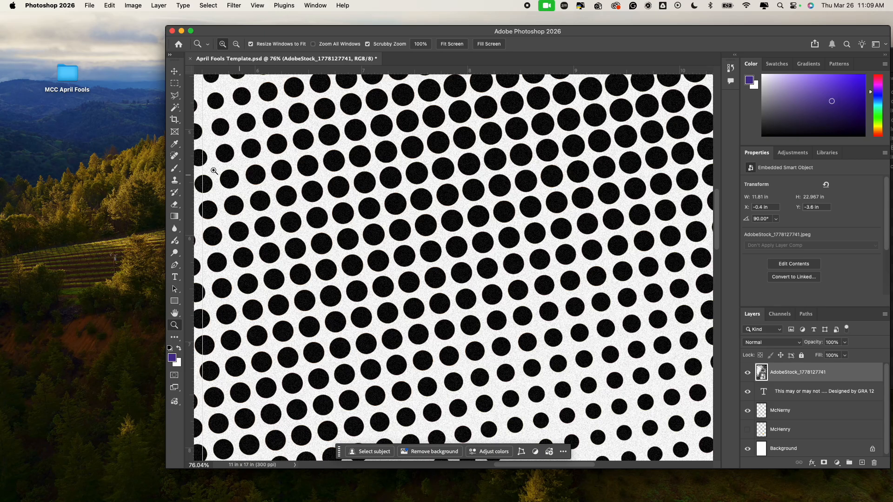
{"action": "left_click", "coordinate": [175, 108]}
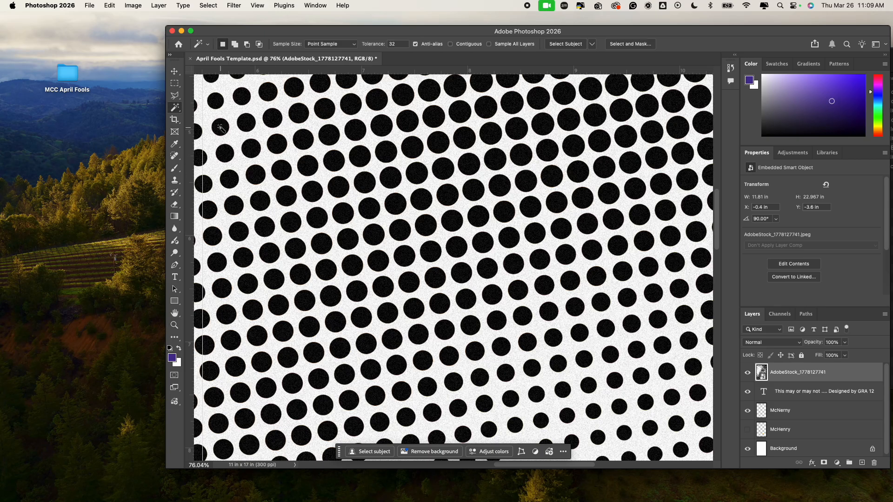
{"action": "right_click", "coordinate": [806, 379]}
{"action": "left_click", "coordinate": [807, 378]}
{"action": "right_click", "coordinate": [797, 377]}
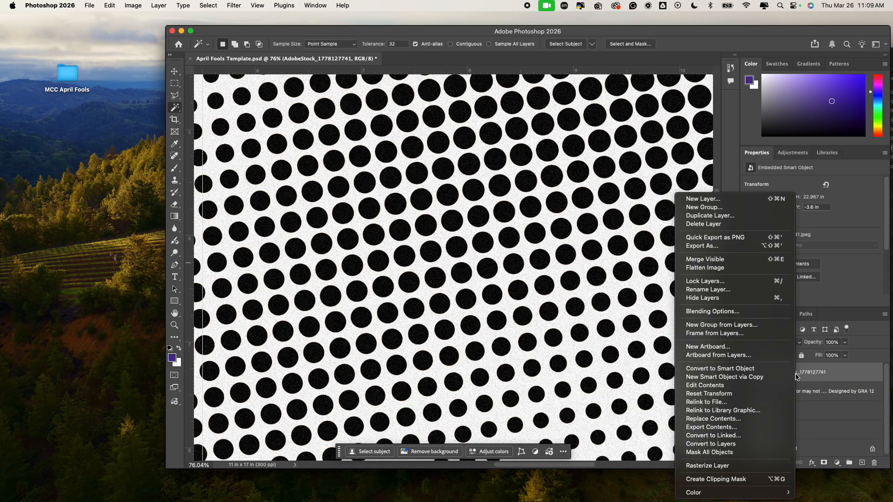
{"action": "left_click", "coordinate": [740, 467]}
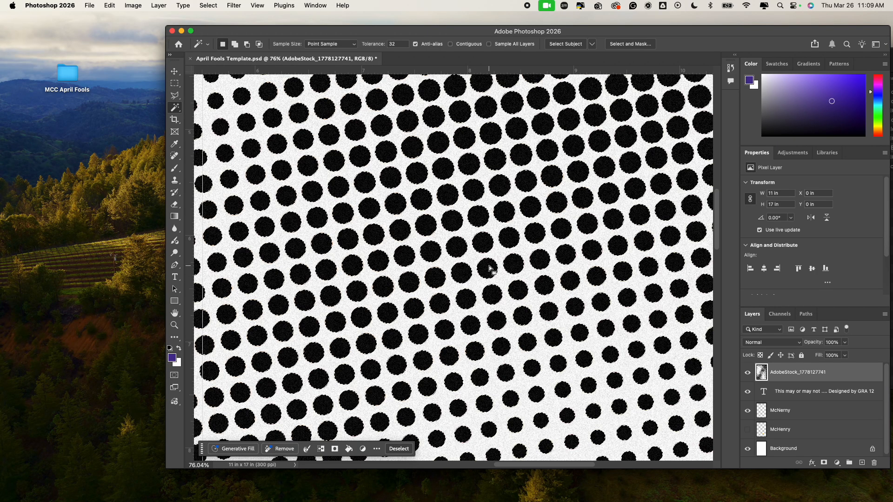
{"action": "key", "text": "shift"}
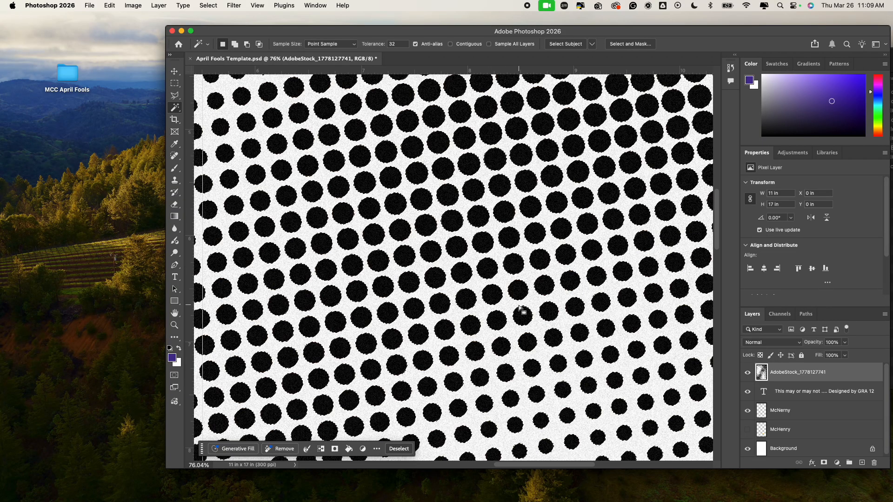
{"action": "key", "text": "super+x"}
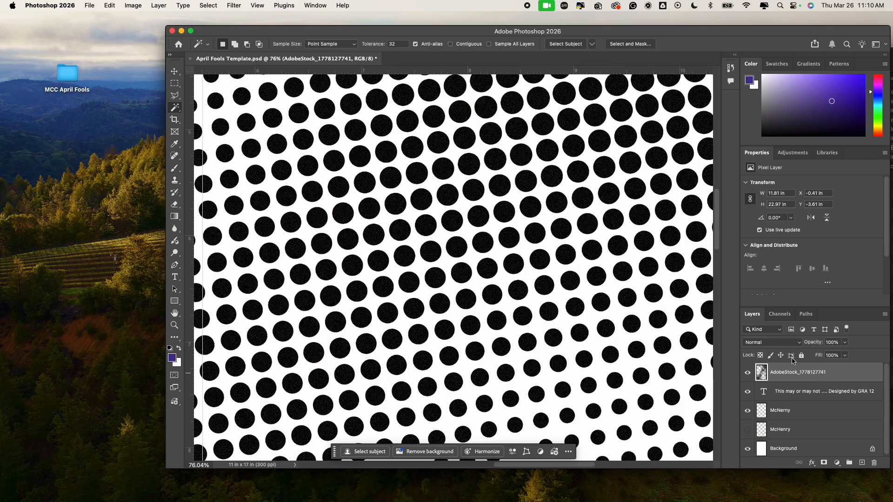
{"action": "left_click", "coordinate": [770, 355]}
{"action": "left_click", "coordinate": [760, 355]}
{"action": "left_click", "coordinate": [761, 356]}
Step: Set the foreground color to the dark yellow c8c602
{"action": "left_click", "coordinate": [172, 358]}
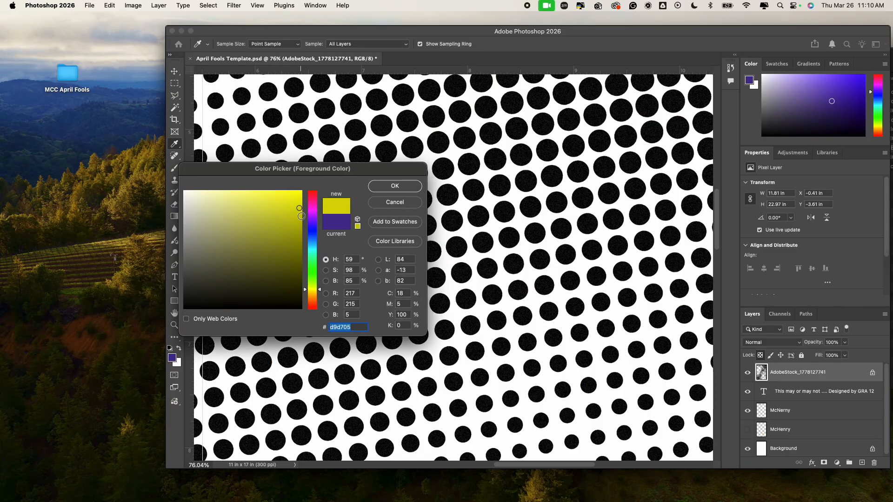
{"action": "left_click", "coordinate": [300, 218]}
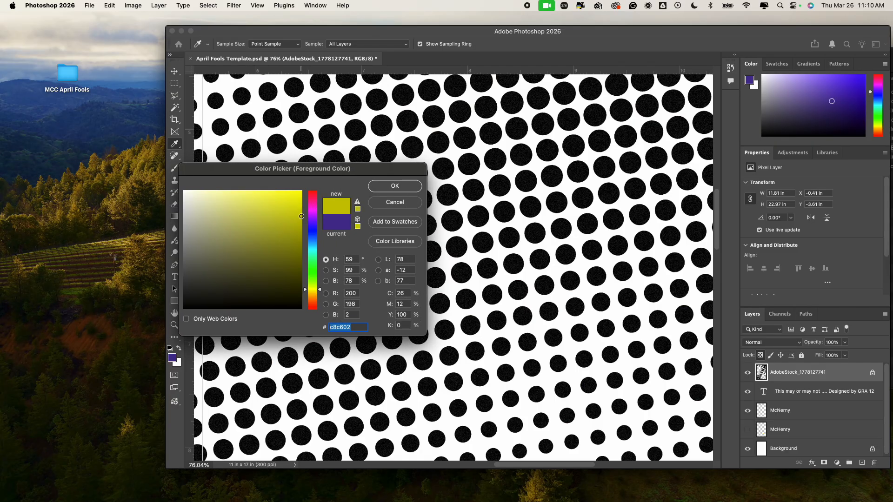
{"action": "left_click", "coordinate": [400, 188]}
Step: Sample the orange from the McNerny County College logo as the foreground color and fill the halftone dots with it
{"action": "scroll", "coordinate": [464, 173], "scroll_direction": "up", "scroll_amount": 15}
{"action": "scroll", "coordinate": [464, 172], "scroll_direction": "down", "scroll_amount": 5}
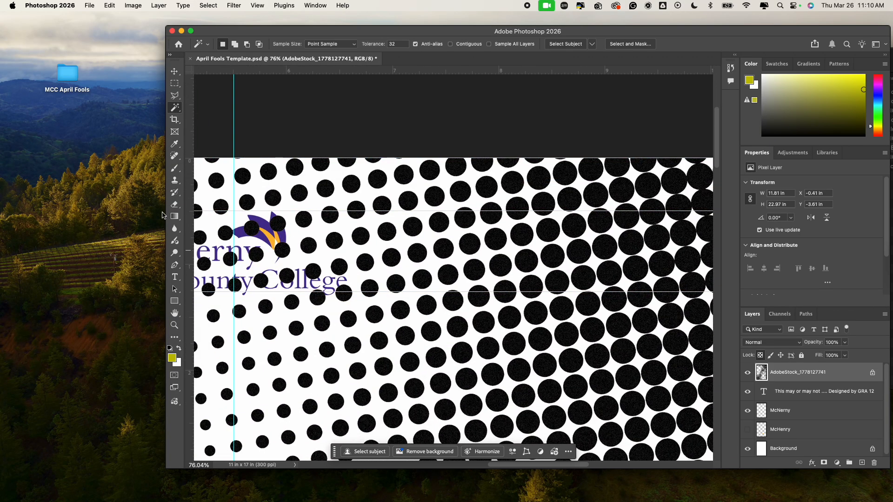
{"action": "left_click", "coordinate": [175, 143]}
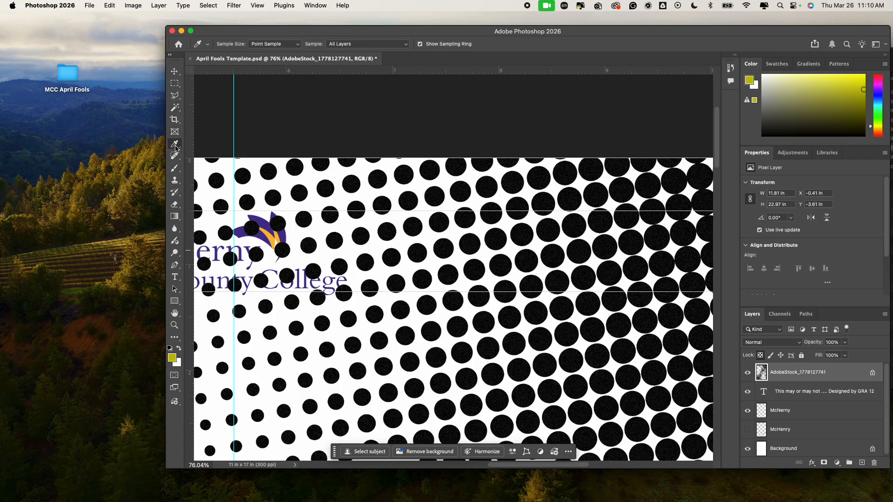
{"action": "left_click", "coordinate": [272, 234]}
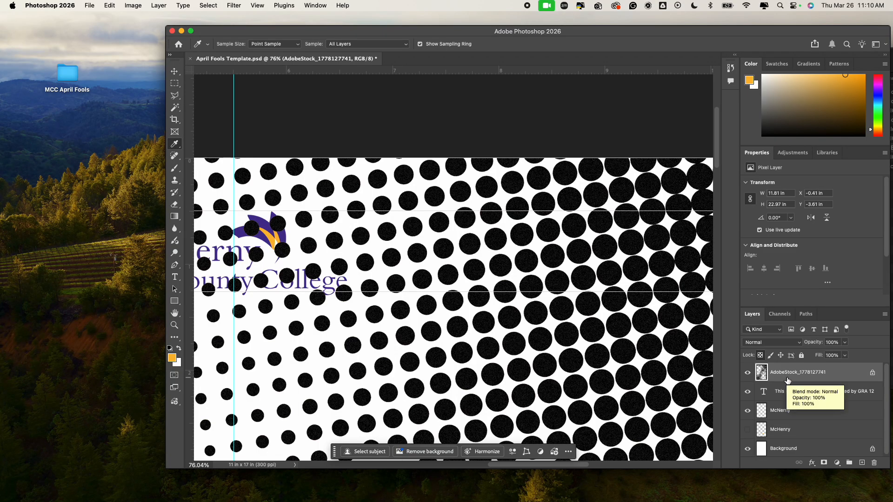
{"action": "key", "text": "super+BackSpace"}
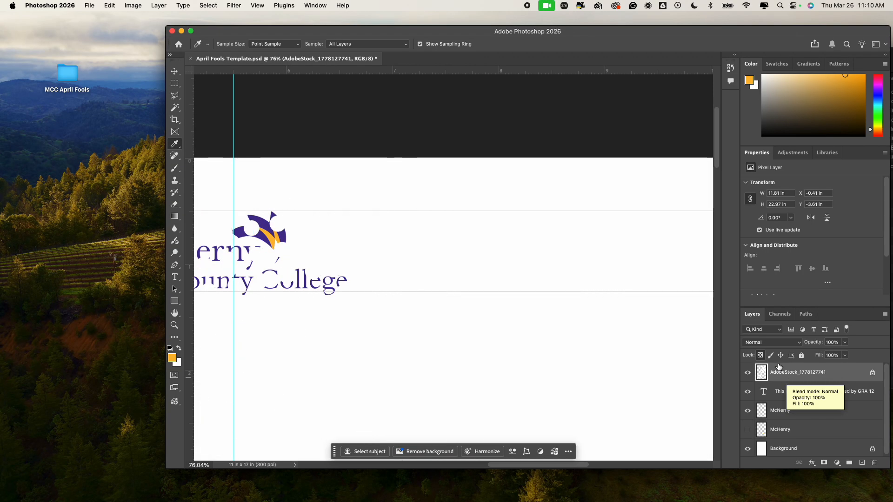
{"action": "key", "text": "super+z"}
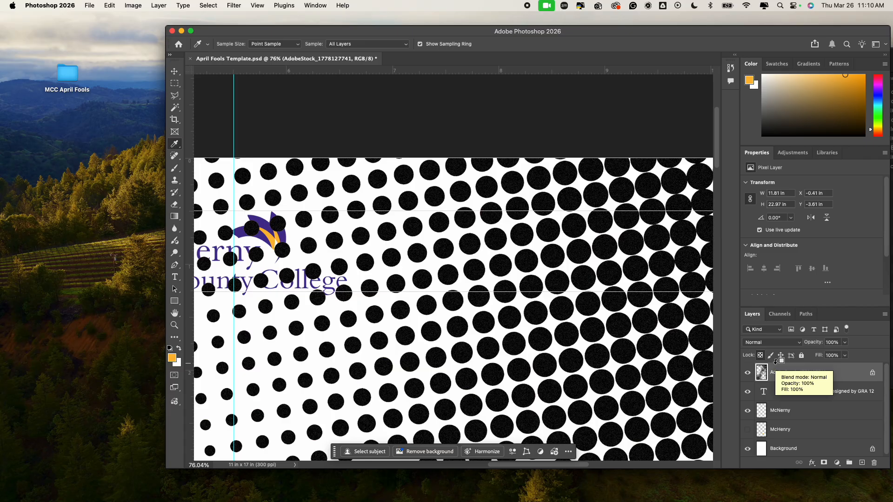
{"action": "key", "text": "alt+BackSpace"}
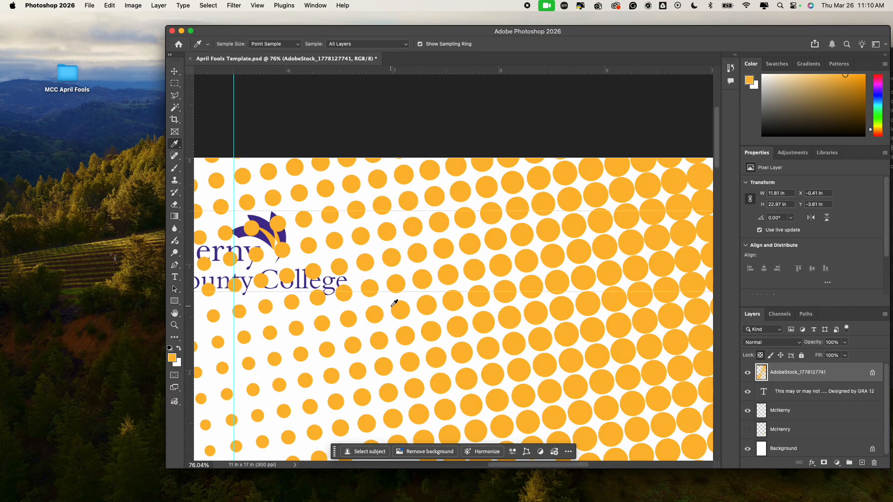
Step: Zoom out to see more of the recolored poster, then detach the Layers panel and lengthen it to show every layer
{"action": "double_click", "coordinate": [175, 325]}
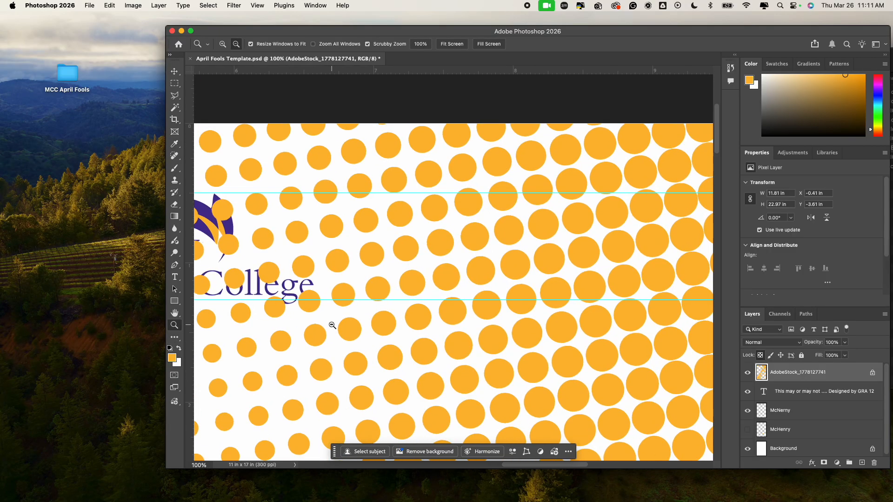
{"action": "left_click", "coordinate": [332, 325], "text": "alt"}
{"action": "left_click", "coordinate": [332, 325], "text": "alt"}
{"action": "left_click", "coordinate": [333, 325], "text": "alt"}
{"action": "left_click", "coordinate": [332, 326], "text": "alt"}
{"action": "left_click", "coordinate": [332, 325], "text": "alt"}
{"action": "left_click", "coordinate": [332, 325]}
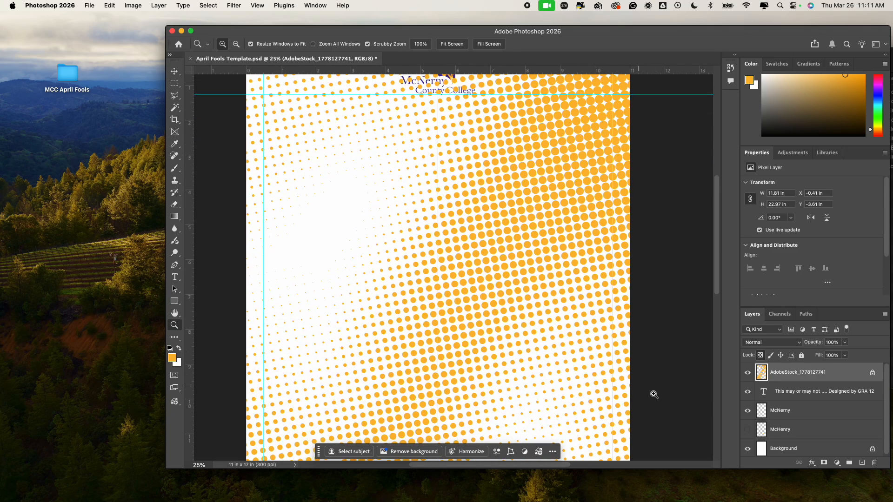
{"action": "left_click", "coordinate": [604, 339], "text": "alt"}
{"action": "left_click_drag", "start_coordinate": [752, 316], "coordinate": [717, 42]}
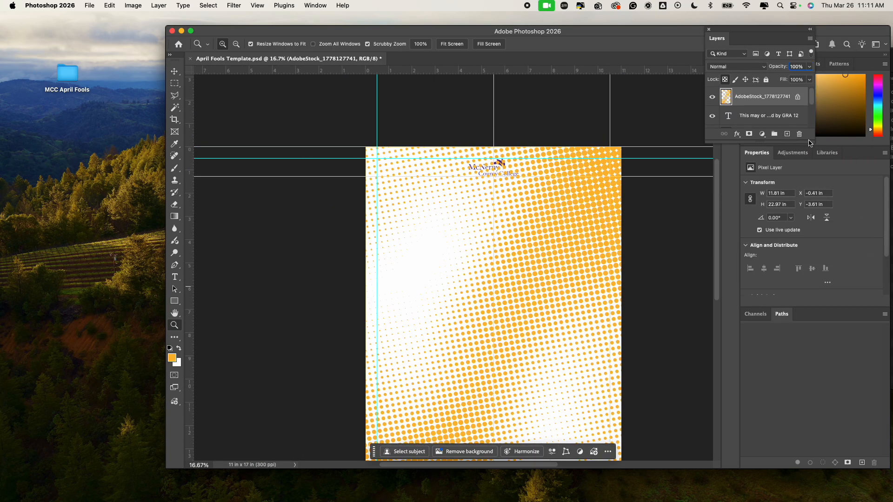
{"action": "left_click_drag", "start_coordinate": [810, 143], "coordinate": [814, 413]}
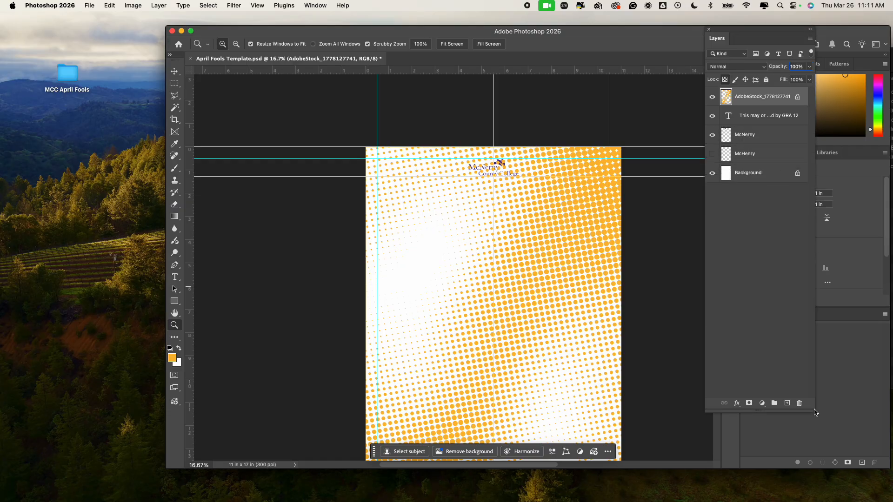
{"action": "left_click_drag", "start_coordinate": [752, 101], "coordinate": [757, 168]}
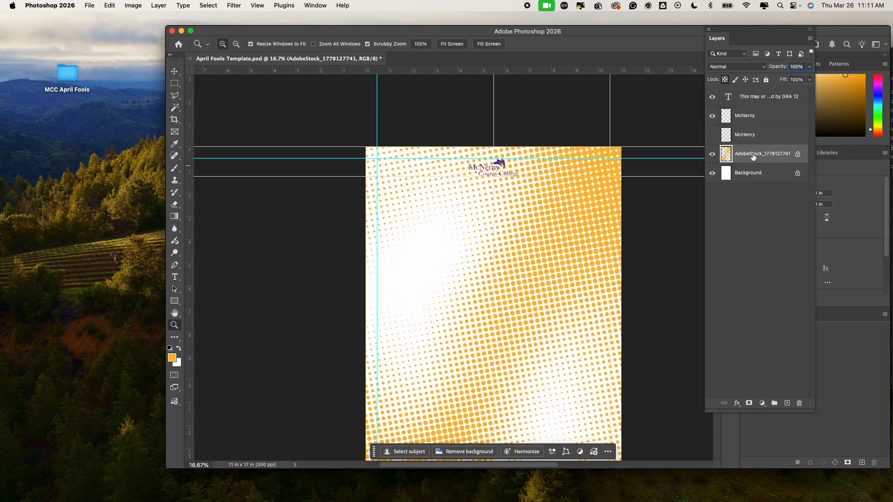
{"action": "left_click", "coordinate": [809, 68]}
{"action": "left_click_drag", "start_coordinate": [808, 78], "coordinate": [776, 81]}
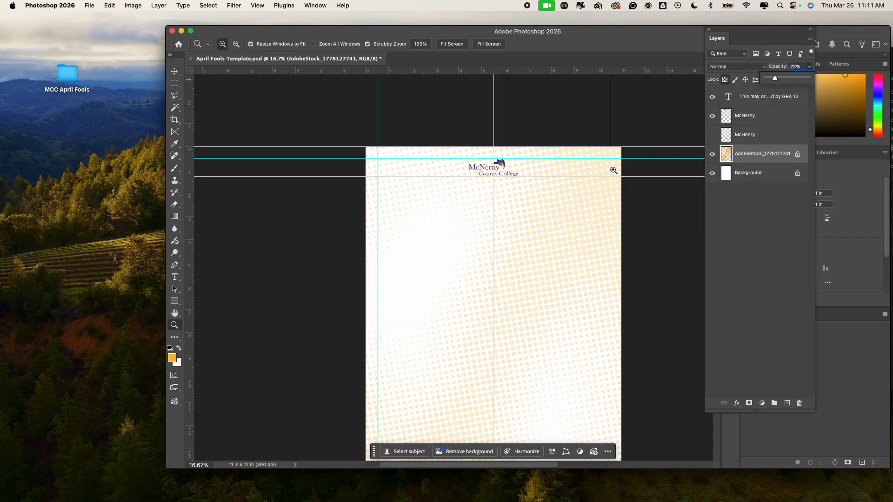
Step: Switch to Finder, open the MCC April Fools folder, and place AdobeStock_553238580.png from the Mike's folder into the poster
{"action": "left_click_drag", "start_coordinate": [536, 35], "coordinate": [514, 23]}
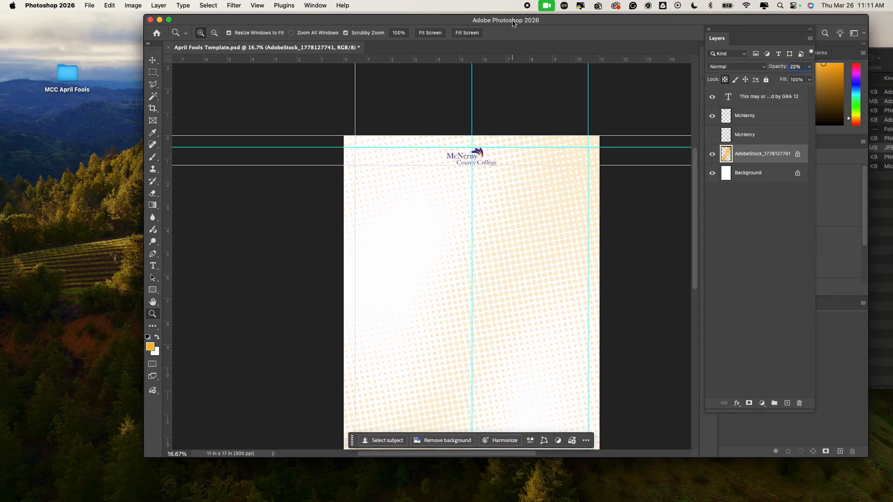
{"action": "double_click", "coordinate": [70, 74]}
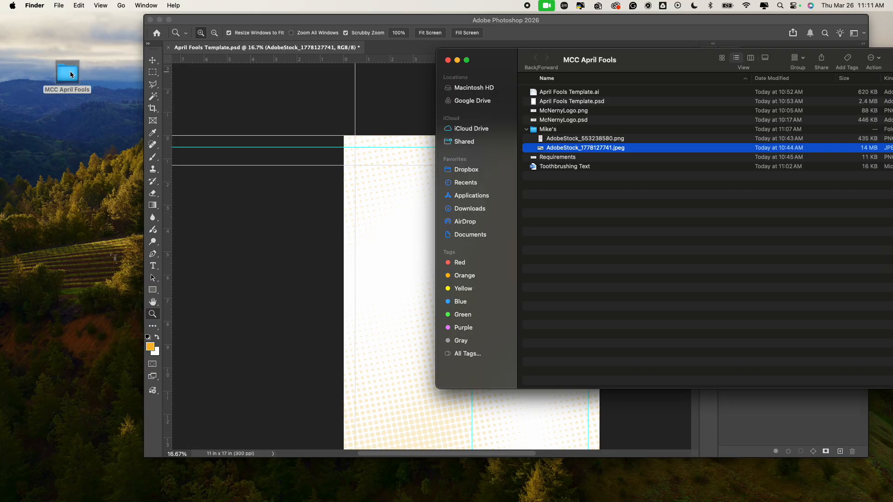
{"action": "left_click_drag", "start_coordinate": [564, 140], "coordinate": [396, 275]}
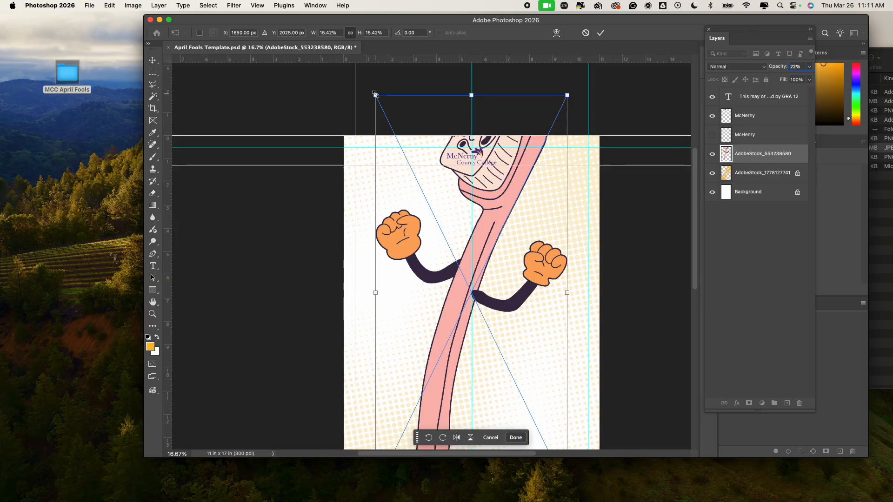
Step: Scale the placed toothbrush character to about 5.41%, move it beside the right margin guide of the page, and commit the placement
{"action": "left_click_drag", "start_coordinate": [375, 95], "coordinate": [475, 206]}
{"action": "left_click_drag", "start_coordinate": [485, 255], "coordinate": [563, 249]}
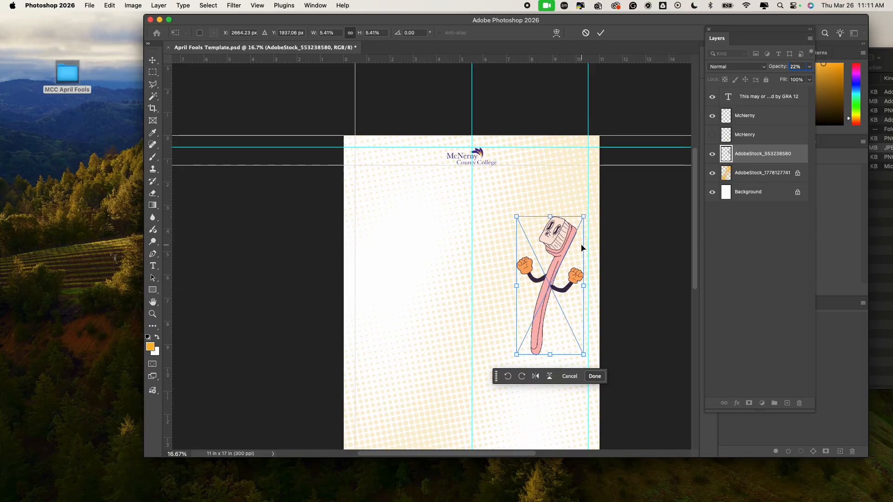
{"action": "key", "text": "Return"}
{"action": "key", "text": "z"}
{"action": "left_click_drag", "start_coordinate": [561, 258], "coordinate": [589, 242]}
{"action": "scroll", "coordinate": [590, 242], "scroll_direction": "right", "scroll_amount": 3}
{"action": "scroll", "coordinate": [590, 241], "scroll_direction": "down", "scroll_amount": 2}
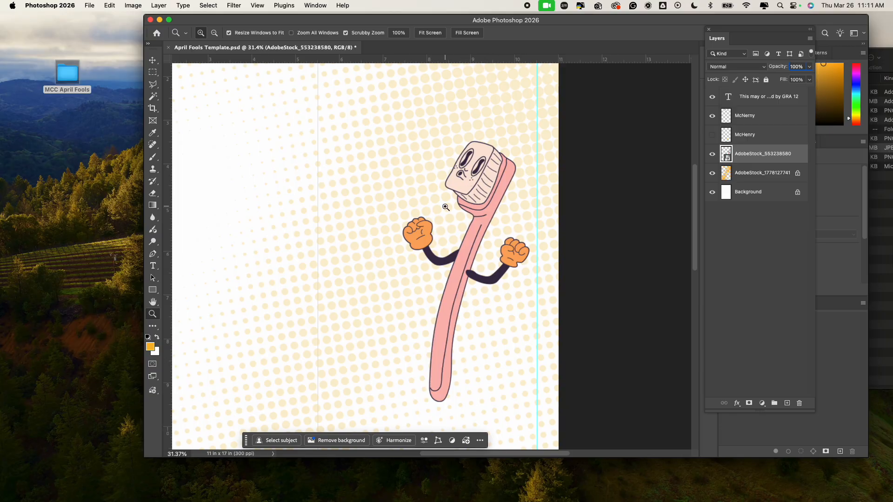
{"action": "right_click", "coordinate": [734, 157]}
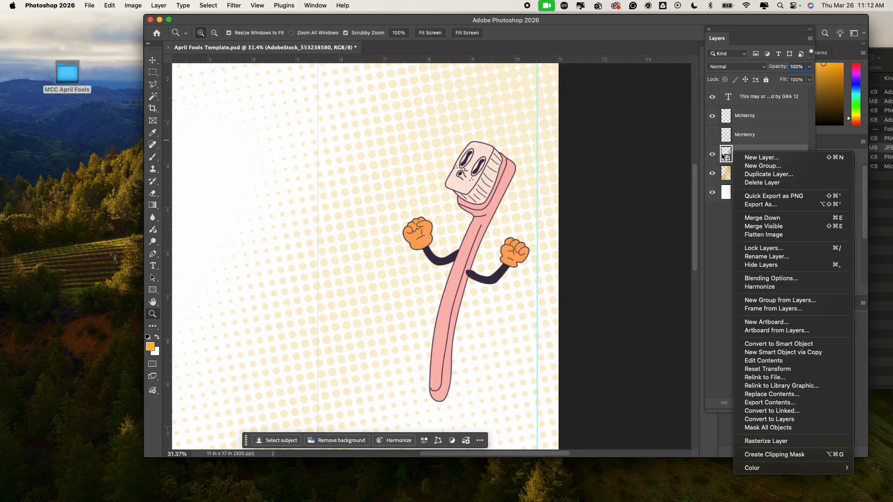
{"action": "left_click", "coordinate": [723, 157]}
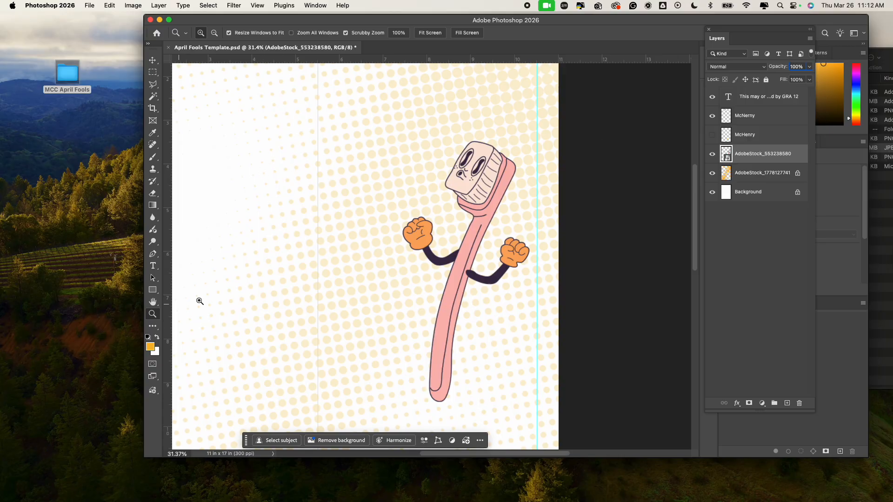
Step: Enlarge the toothbrush character to about 10.44%, extending it down the poster, and commit the transform
{"action": "left_click", "coordinate": [309, 302]}
{"action": "left_click_drag", "start_coordinate": [310, 301], "coordinate": [283, 291]}
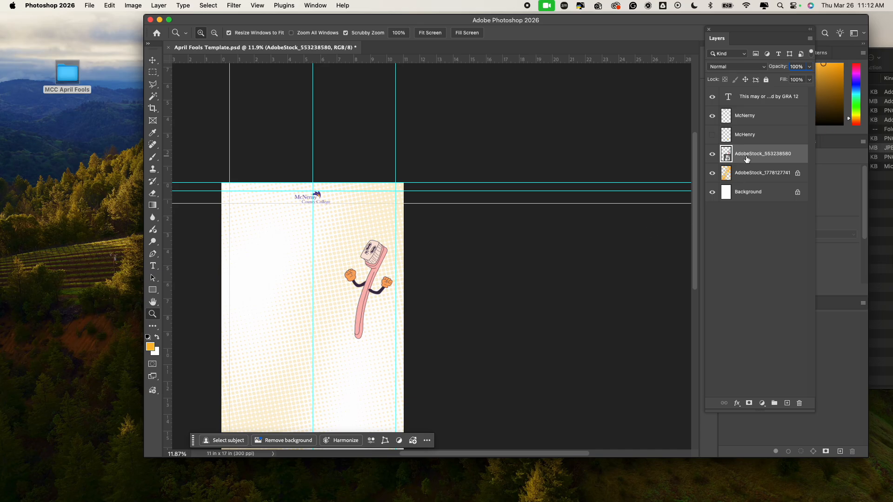
{"action": "key", "text": "super+t"}
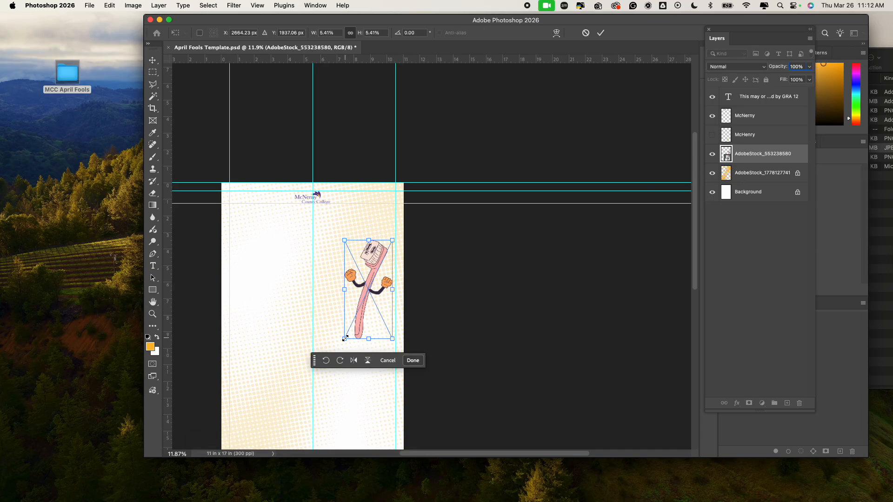
{"action": "left_click_drag", "start_coordinate": [345, 339], "coordinate": [300, 430]}
{"action": "scroll", "coordinate": [488, 299], "scroll_direction": "down", "scroll_amount": 3}
{"action": "scroll", "coordinate": [488, 299], "scroll_direction": "left", "scroll_amount": 3}
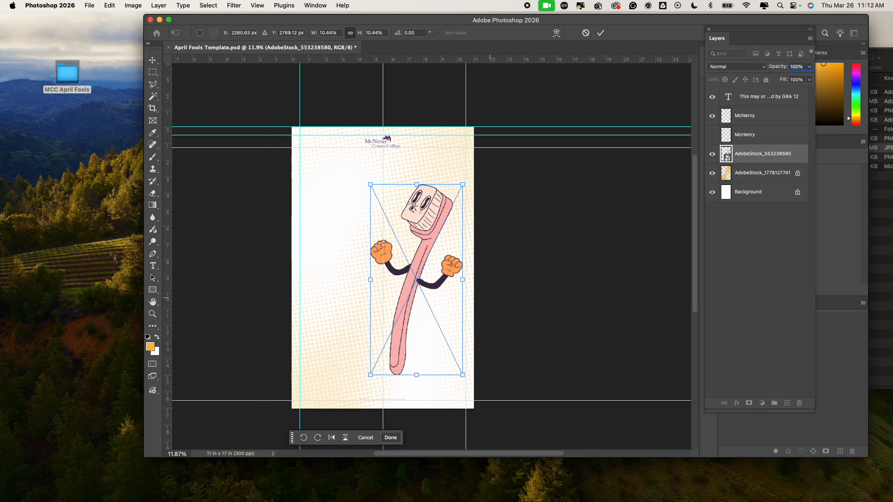
{"action": "key", "text": "Return"}
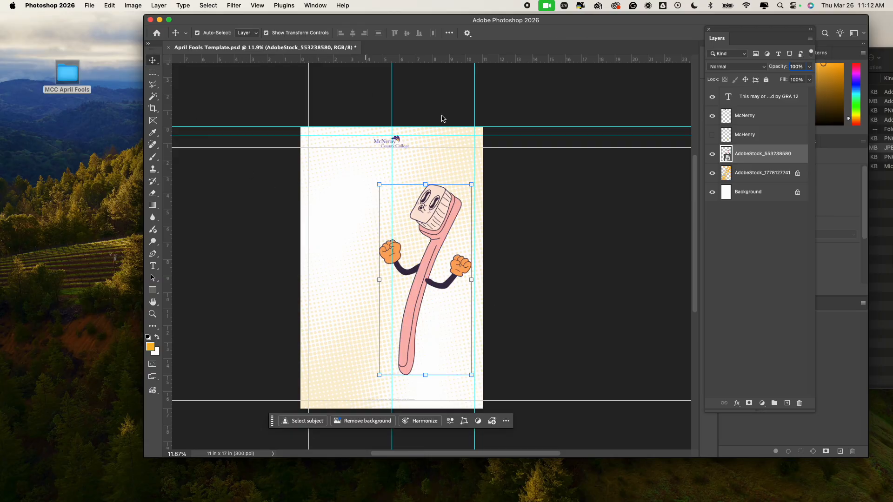
Step: Rasterize the AdobeStock_553238580 toothbrush layer
{"action": "right_click", "coordinate": [765, 153]}
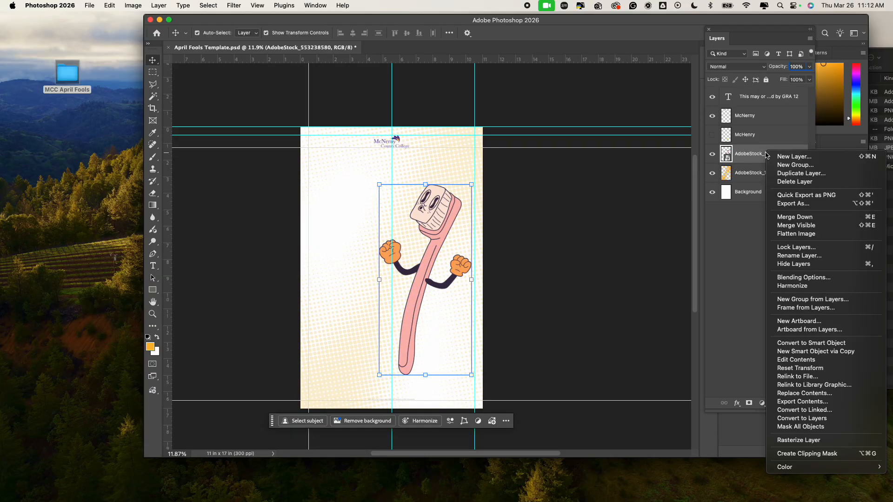
{"action": "left_click", "coordinate": [798, 440]}
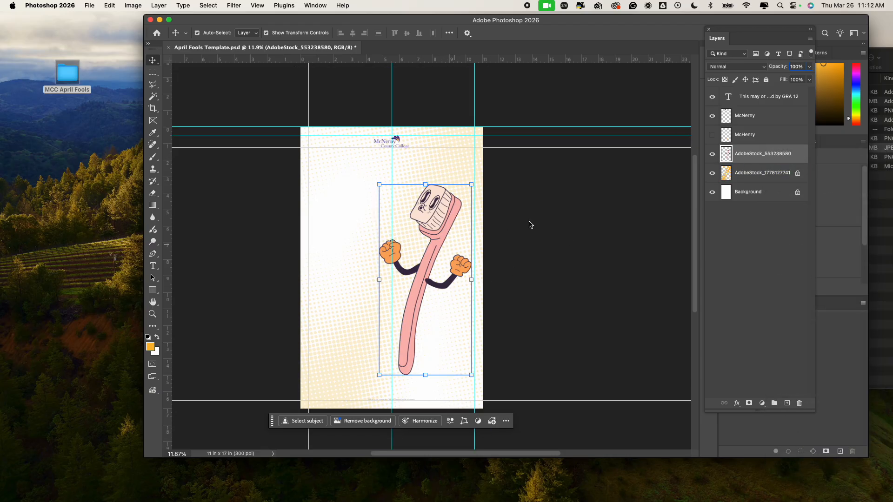
{"action": "left_click", "coordinate": [570, 225]}
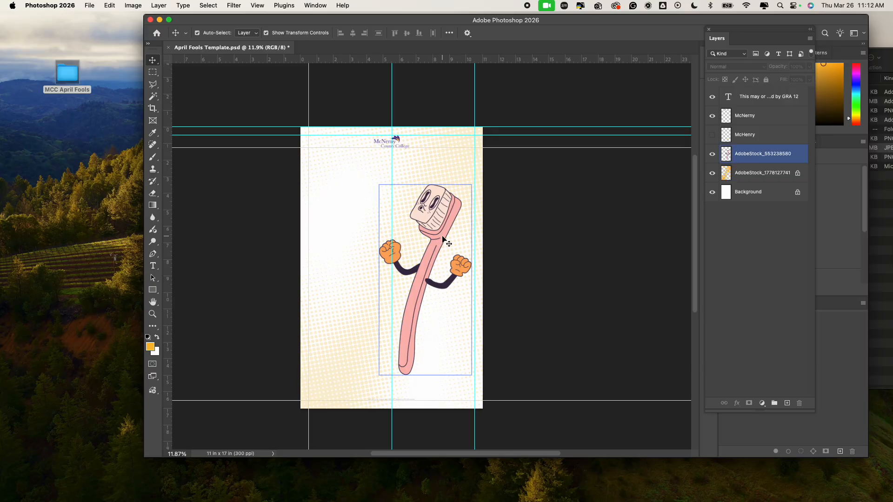
Step: Cut the pink toothbrush-body fill onto a new layer, shifted slightly off its outlines, and place it directly below AdobeStock_553238580
{"action": "key", "text": "w"}
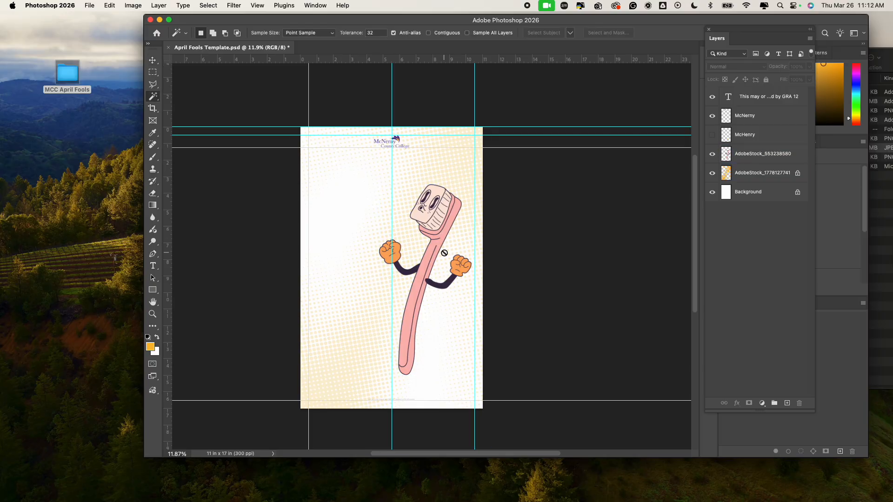
{"action": "key", "text": "v"}
{"action": "left_click", "coordinate": [441, 257]}
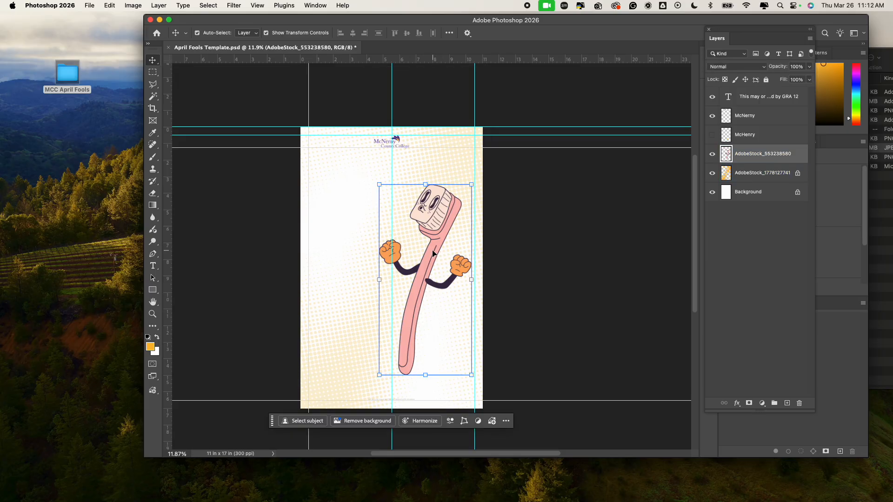
{"action": "key", "text": "w"}
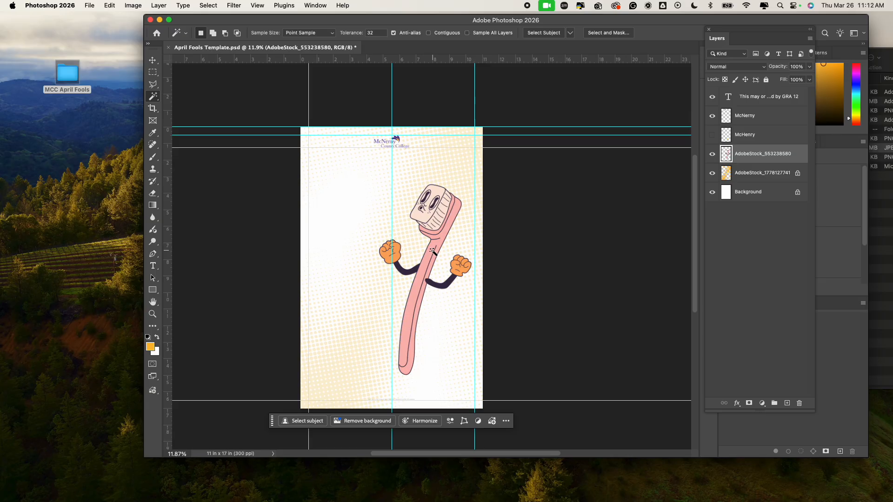
{"action": "left_click", "coordinate": [433, 251]}
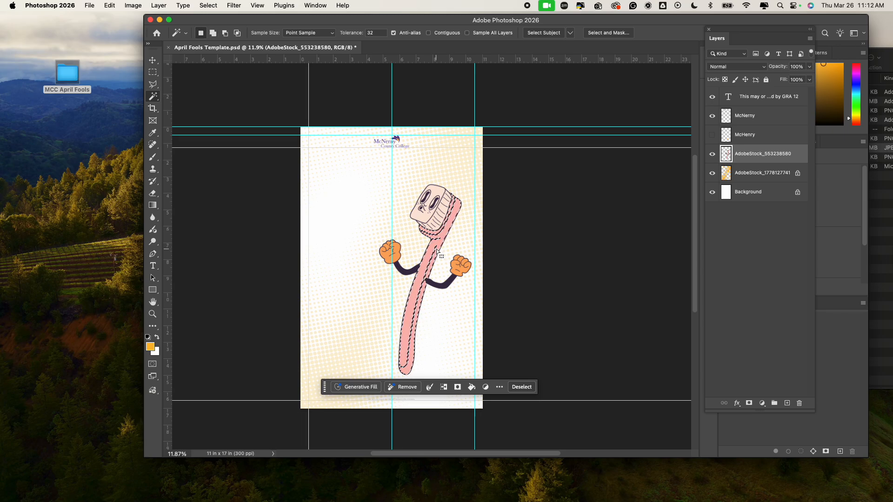
{"action": "key", "text": "super+j"}
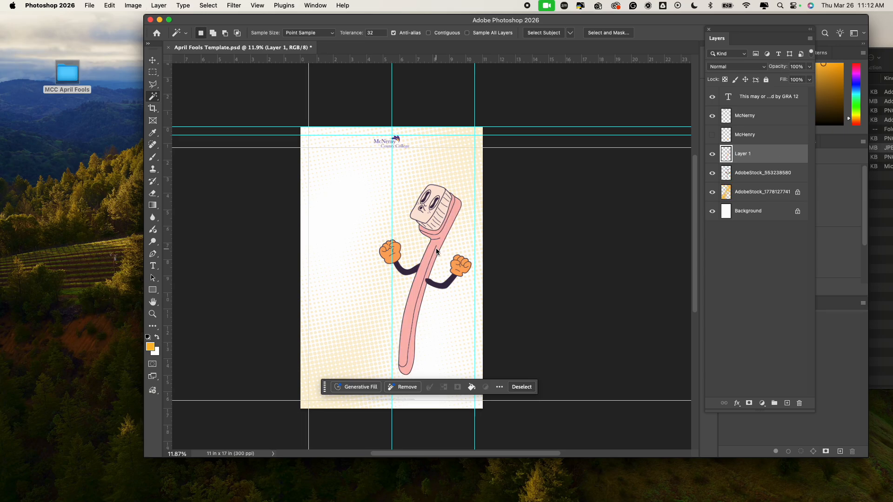
{"action": "key", "text": "v"}
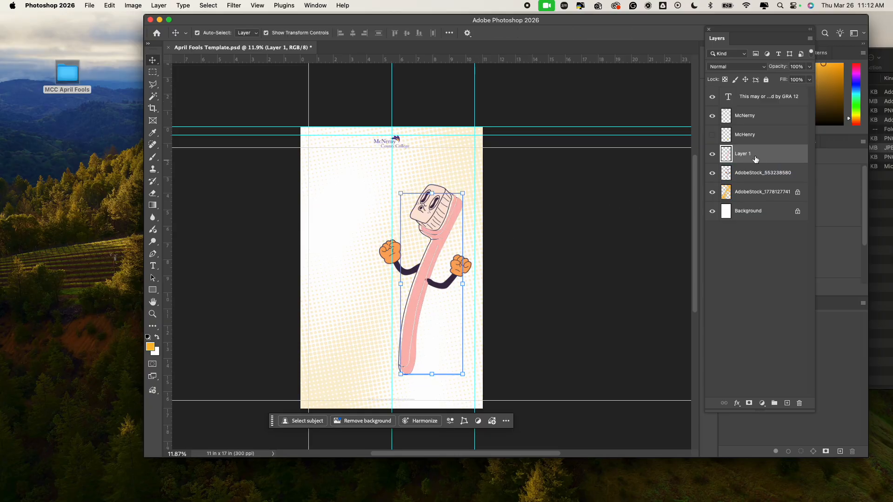
{"action": "left_click_drag", "start_coordinate": [754, 160], "coordinate": [756, 185]}
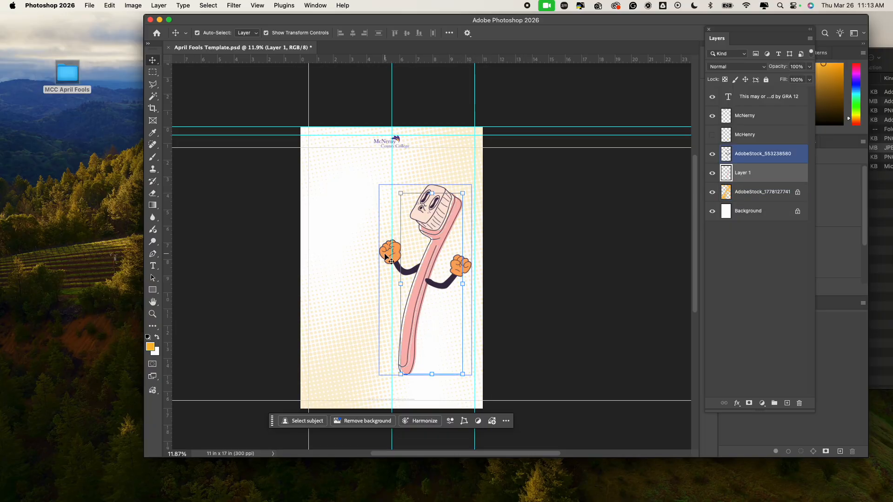
Step: Cut the orange fill of both fists onto a new, slightly offset layer and place it directly below AdobeStock_553238580
{"action": "key", "text": "w"}
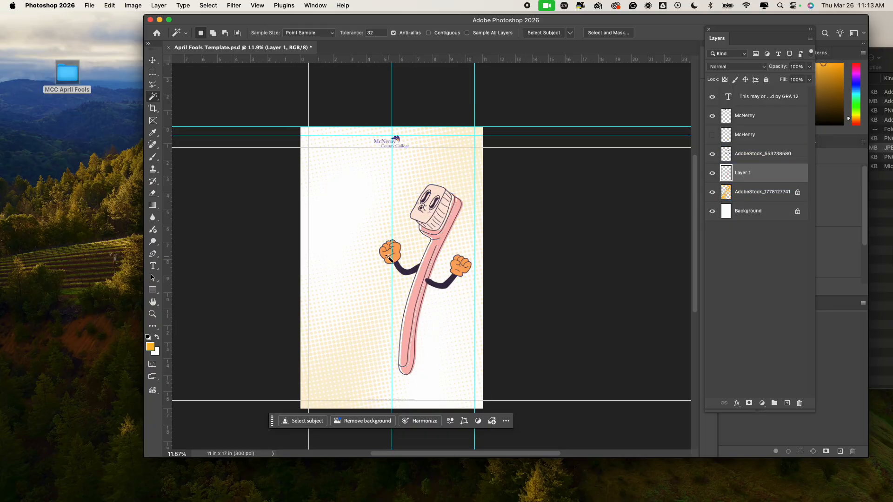
{"action": "left_click", "coordinate": [389, 256]}
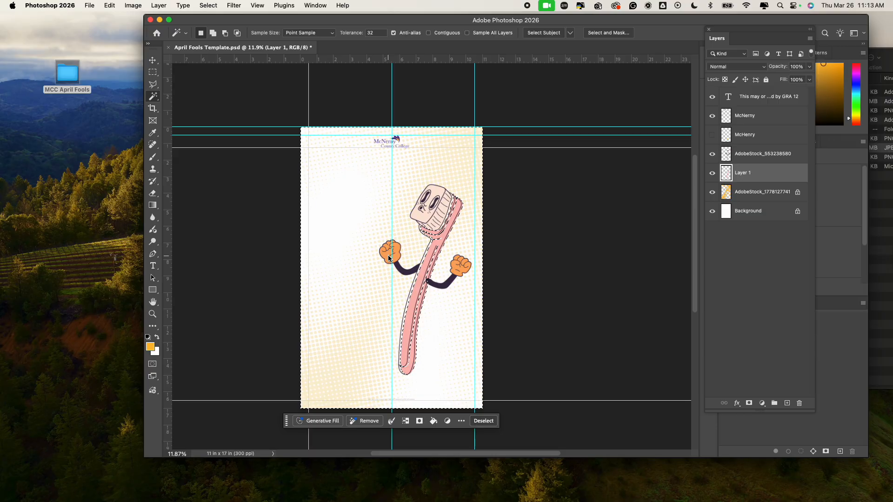
{"action": "left_click", "coordinate": [746, 160]}
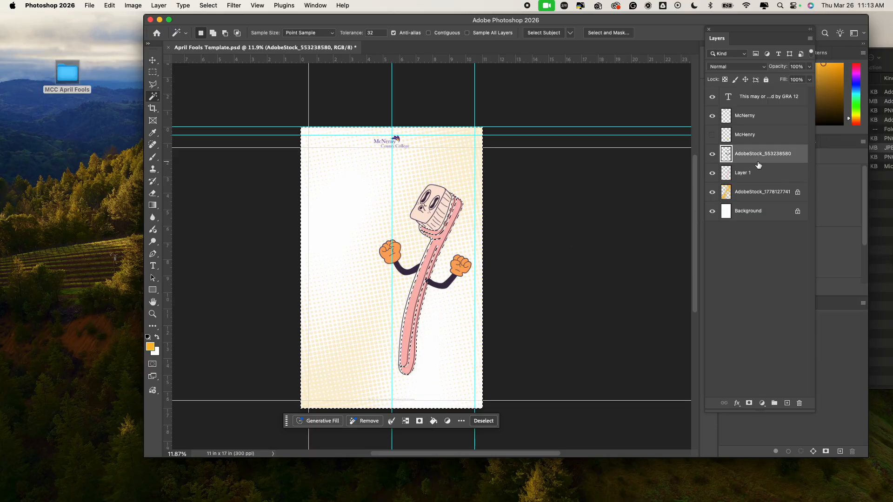
{"action": "key", "text": "super+d"}
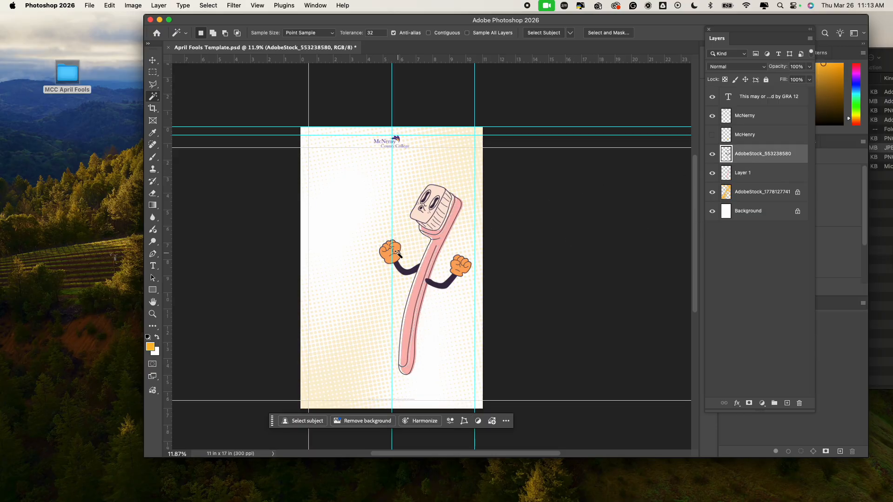
{"action": "left_click", "coordinate": [398, 252]}
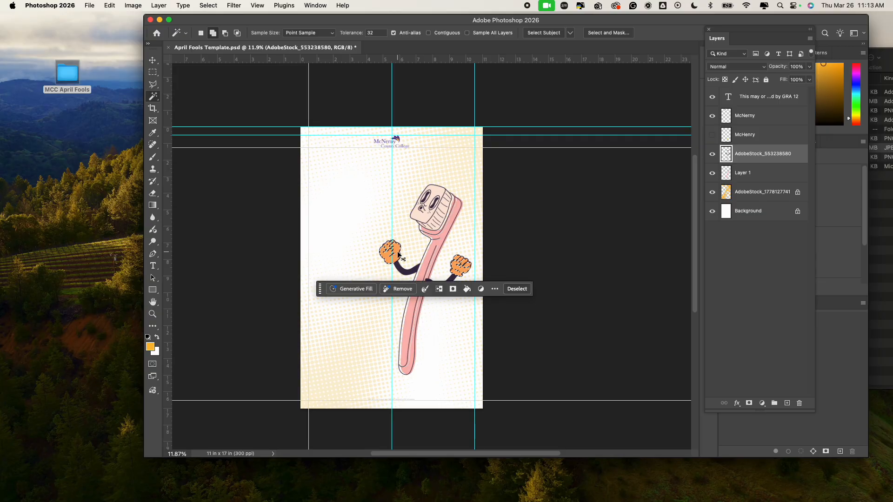
{"action": "key", "text": "super+j"}
{"action": "key", "text": "v"}
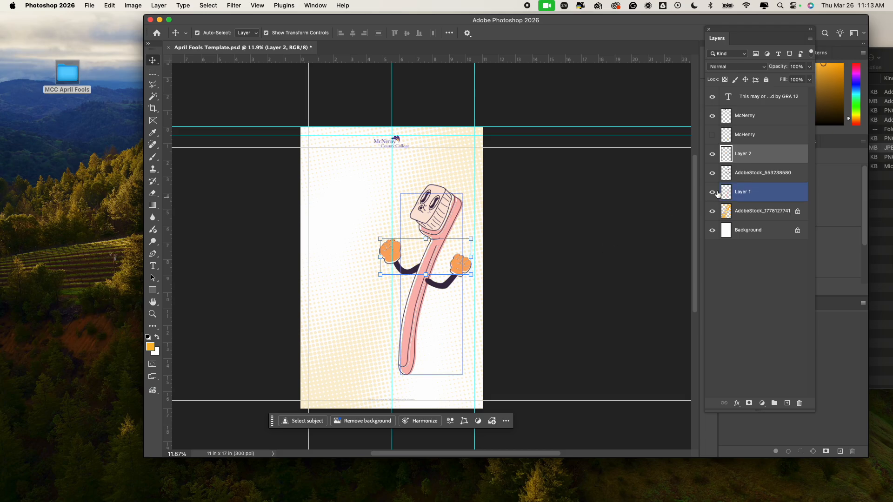
{"action": "left_click_drag", "start_coordinate": [762, 158], "coordinate": [762, 187]}
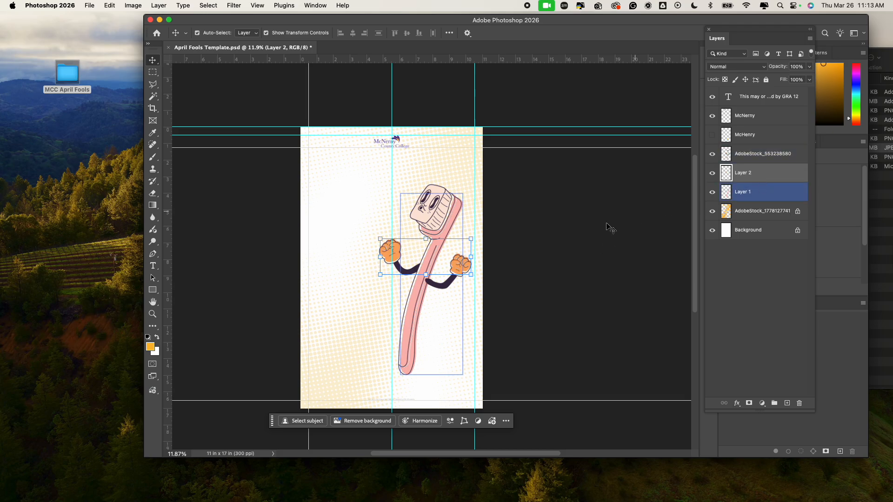
{"action": "left_click", "coordinate": [580, 247]}
{"action": "left_click", "coordinate": [389, 257]}
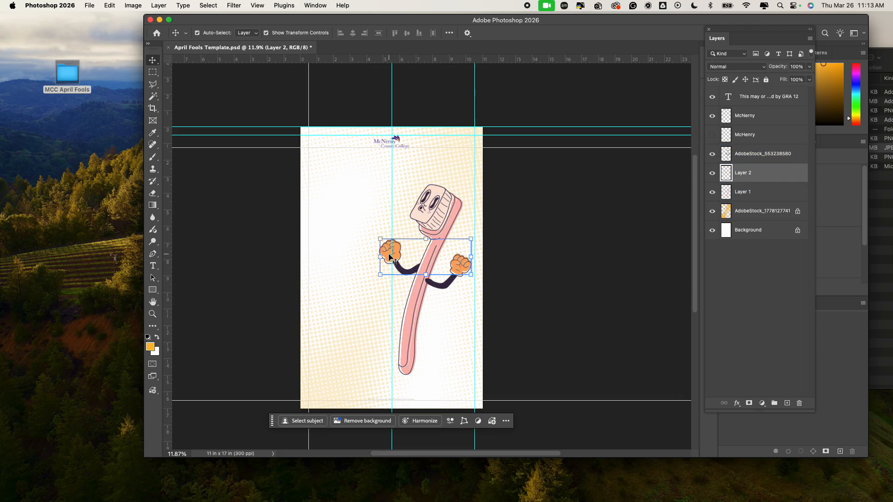
{"action": "left_click", "coordinate": [467, 232]}
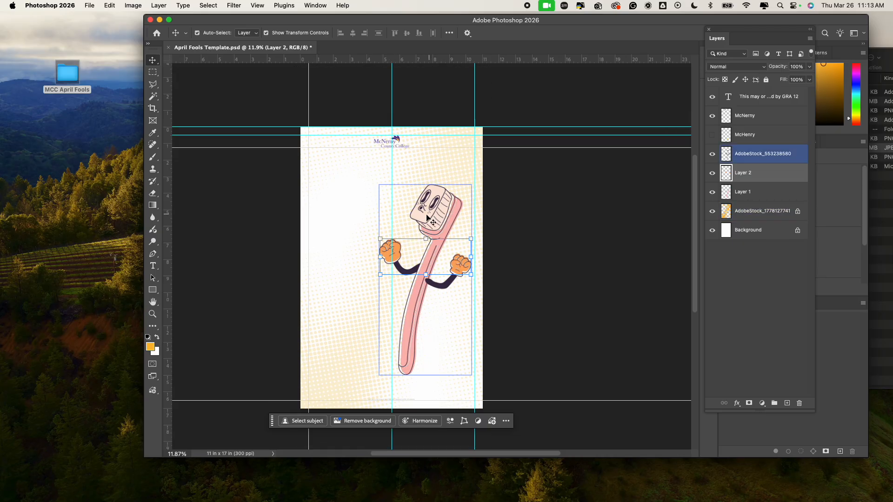
Step: Cut the pale pink fill of the brush head onto a new layer and place it directly below AdobeStock_553238580
{"action": "left_click", "coordinate": [423, 218]}
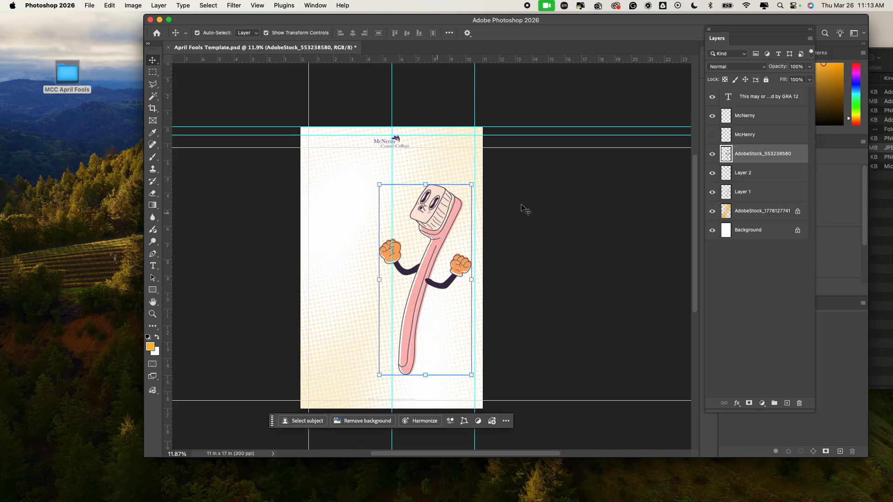
{"action": "key", "text": "w"}
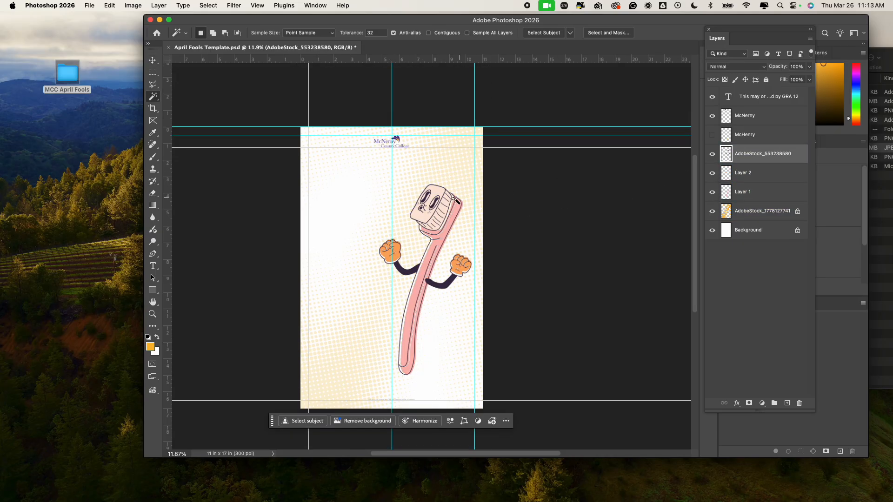
{"action": "left_click", "coordinate": [427, 219]}
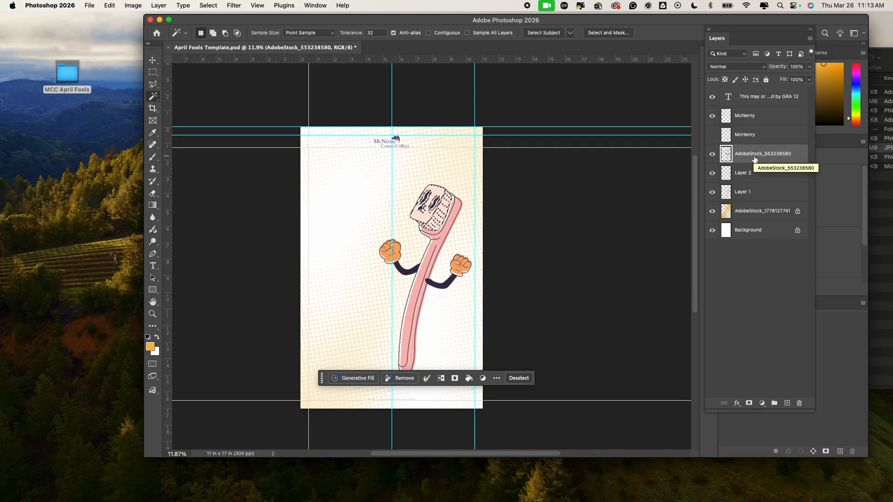
{"action": "key", "text": "super+j"}
{"action": "left_click_drag", "start_coordinate": [767, 159], "coordinate": [767, 183]}
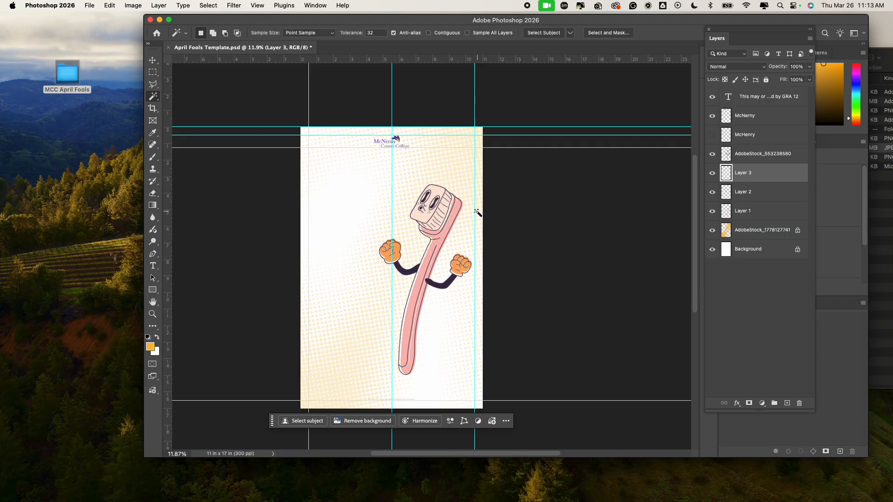
{"action": "key", "text": "v"}
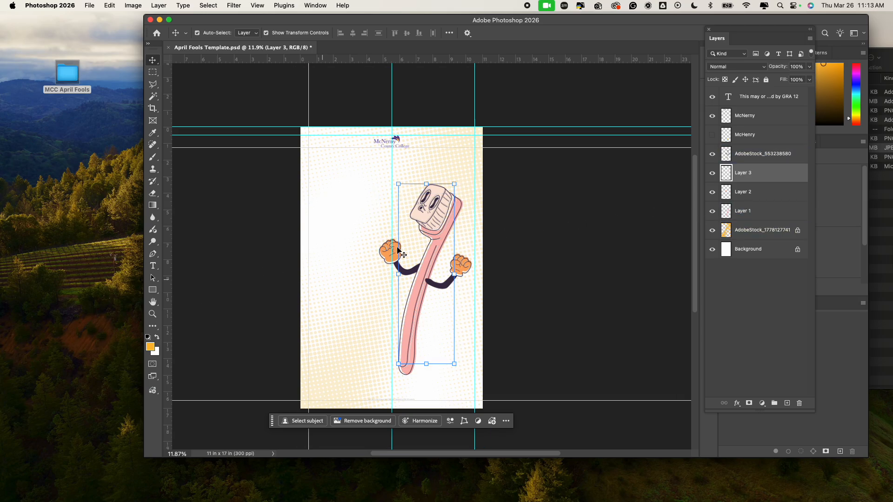
Step: Set the foreground color to the pale blue #ddfafe
{"action": "left_click", "coordinate": [150, 346]}
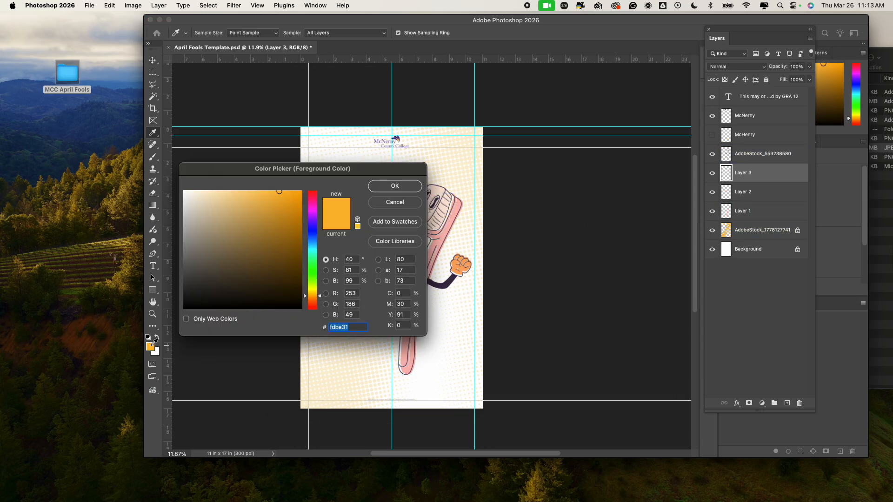
{"action": "left_click_drag", "start_coordinate": [319, 275], "coordinate": [309, 246]}
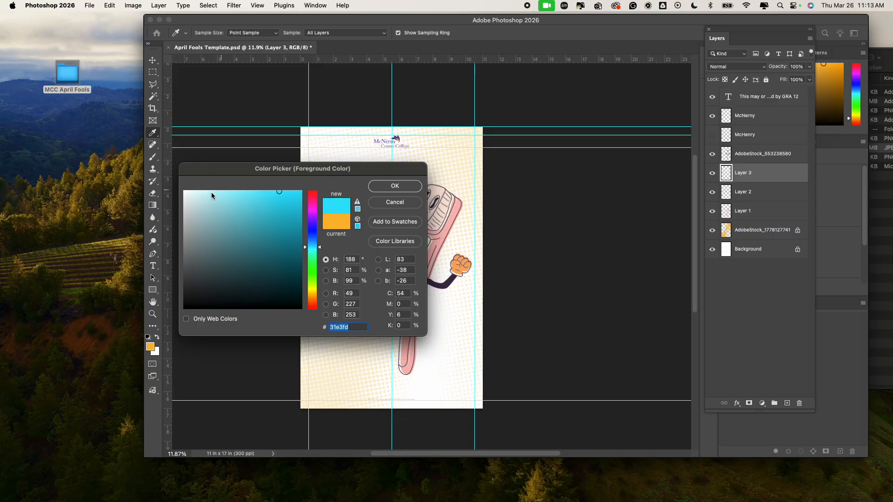
{"action": "left_click_drag", "start_coordinate": [211, 192], "coordinate": [200, 190]}
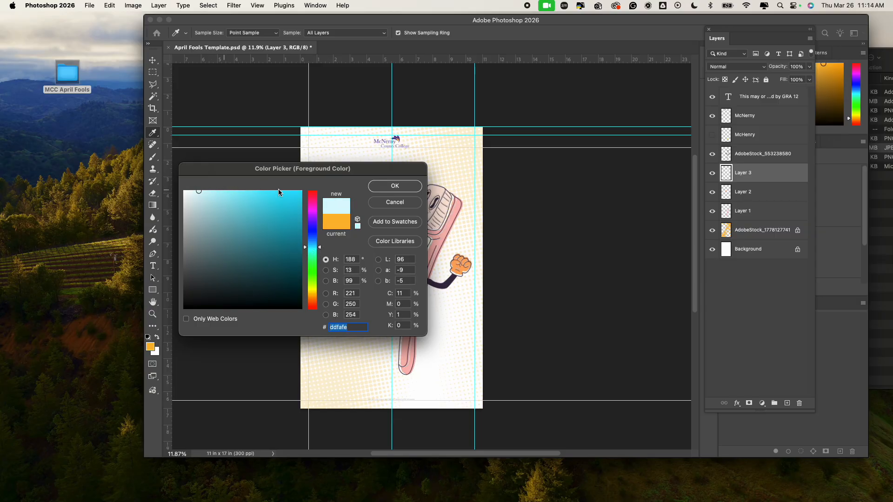
{"action": "left_click", "coordinate": [395, 186]}
{"action": "key", "text": "v"}
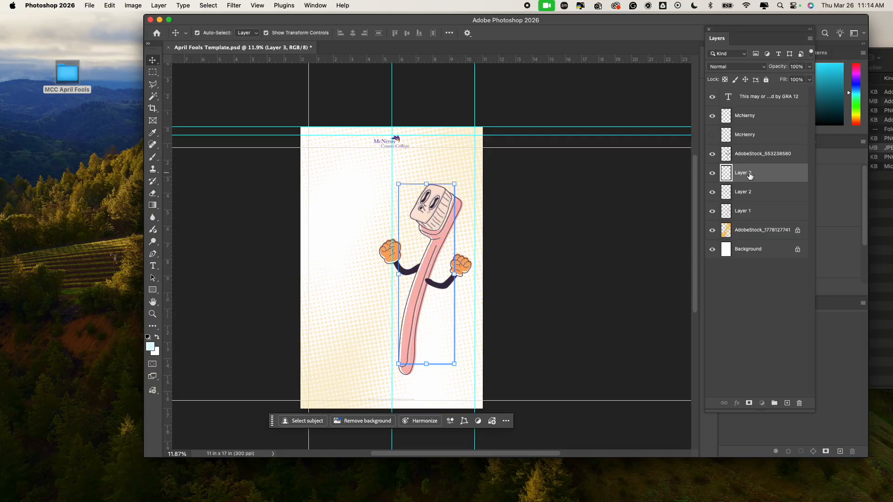
Step: Lock the transparent pixels of the brush-head fill layer and fill it with white
{"action": "left_click", "coordinate": [727, 79]}
{"action": "key", "text": "super"}
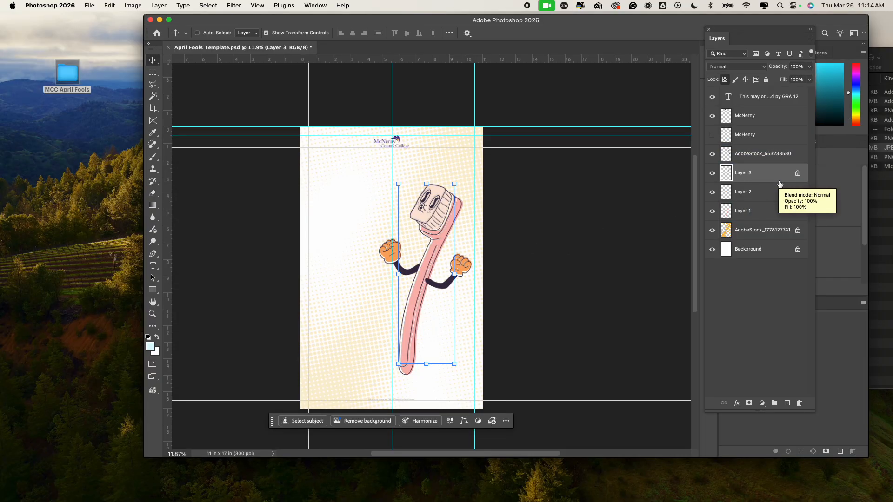
{"action": "key", "text": "super+BackSpace"}
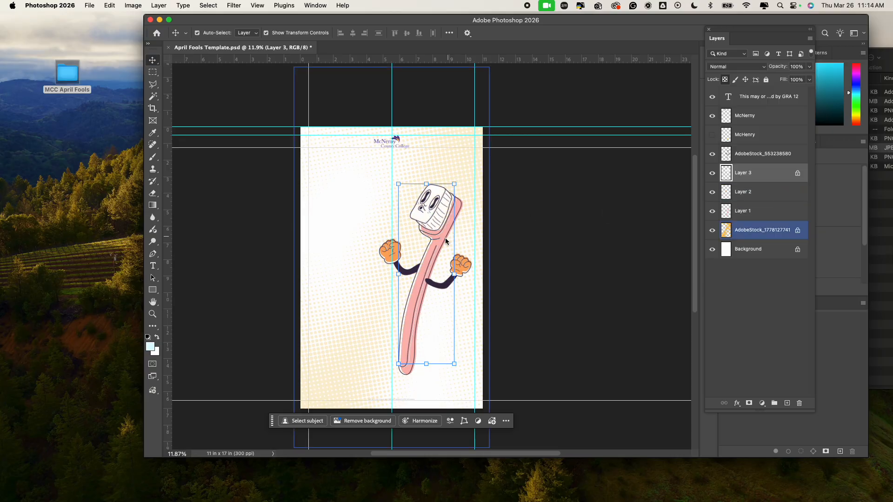
Step: Select the toothbrush-body fill on Layer 1 and set the foreground color to teal #05a7bf
{"action": "left_click", "coordinate": [443, 237]}
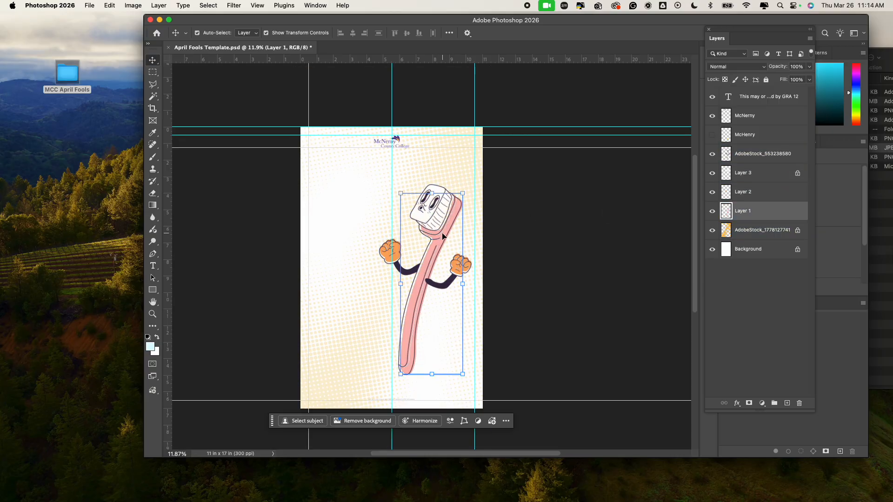
{"action": "left_click", "coordinate": [150, 347]}
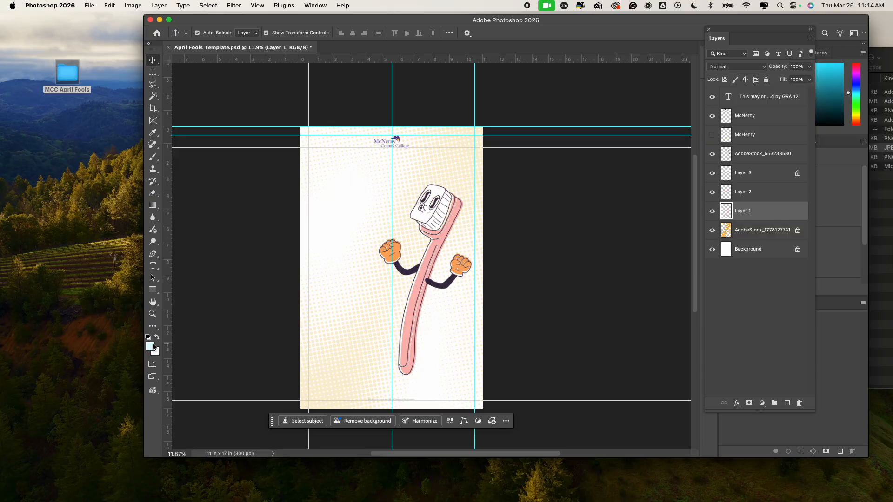
{"action": "mouse_move", "coordinate": [260, 213]}
{"action": "left_mouse_down"}
{"action": "mouse_move", "coordinate": [255, 199]}
{"action": "mouse_move", "coordinate": [289, 231]}
{"action": "mouse_move", "coordinate": [298, 220]}
{"action": "left_mouse_up"}
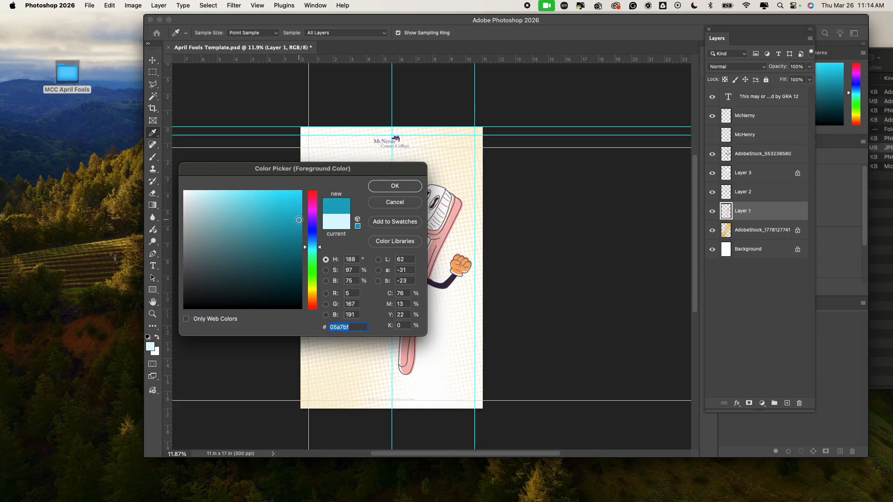
{"action": "left_click", "coordinate": [394, 186]}
{"action": "key", "text": "v"}
Step: Lock the transparent pixels of the toothbrush-body layer and fill it with the teal foreground color
{"action": "key", "text": "alt+BackSpace"}
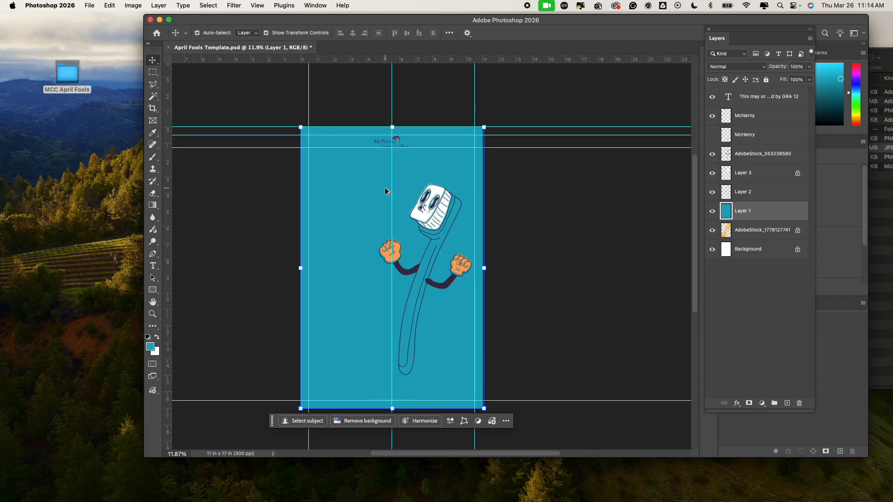
{"action": "key", "text": "super+z"}
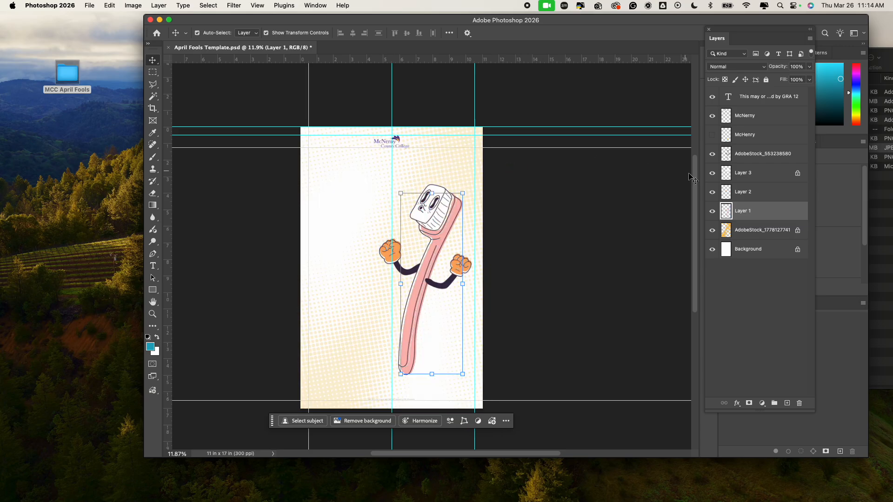
{"action": "left_click", "coordinate": [725, 80]}
{"action": "key", "text": "alt+BackSpace"}
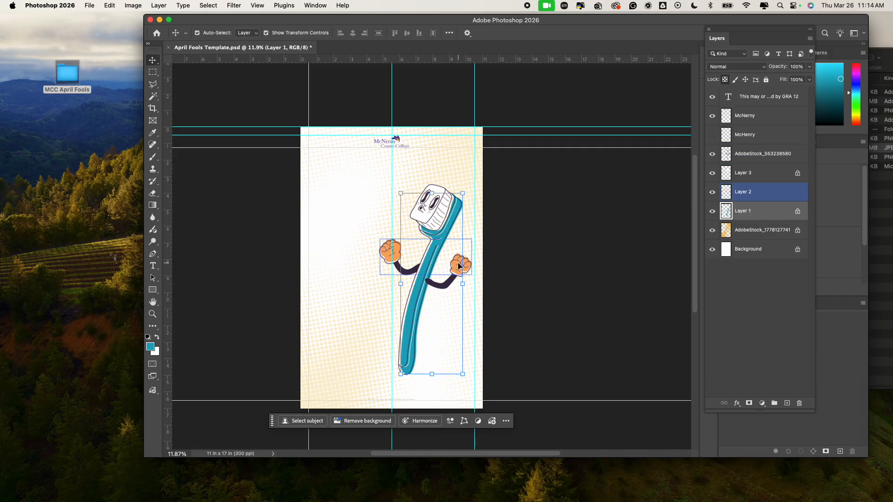
{"action": "left_click", "coordinate": [535, 226]}
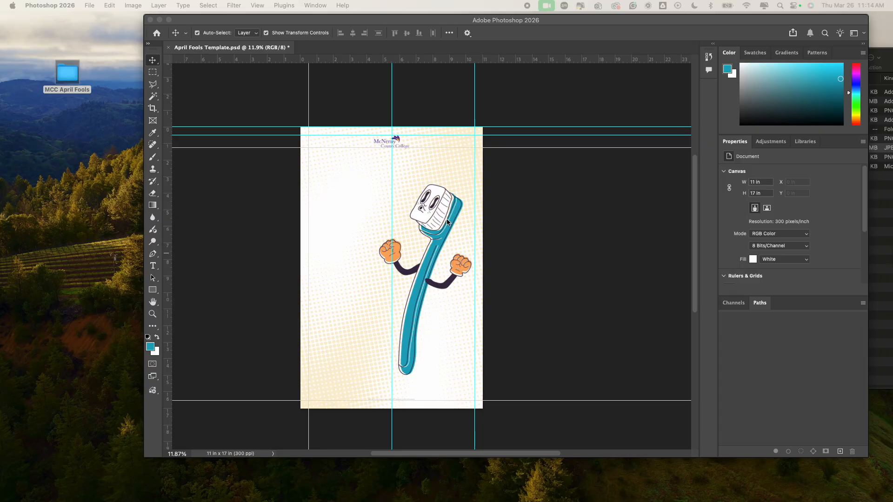
Step: Group AdobeStock_553238580 with Layers 1, 2 and 3, and name the group Toothbrush
{"action": "left_click", "coordinate": [403, 203]}
{"action": "left_click", "coordinate": [753, 172]}
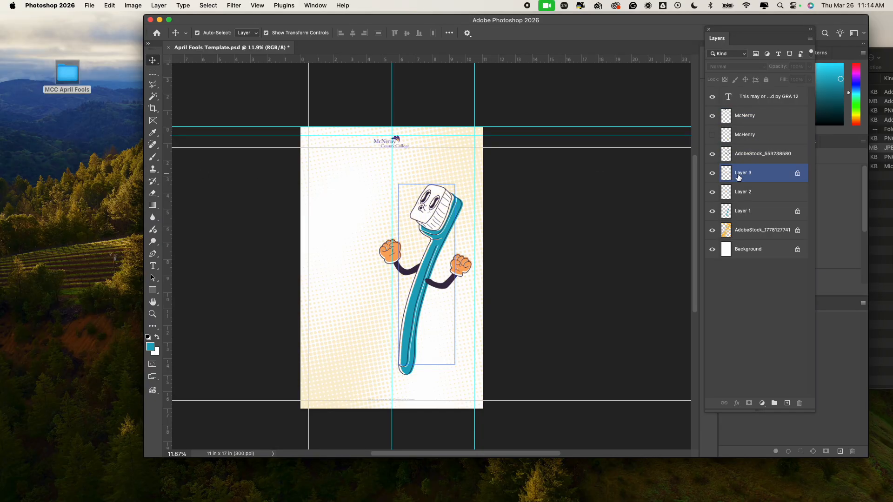
{"action": "left_click", "coordinate": [753, 192], "text": "shift"}
{"action": "left_click", "coordinate": [753, 211], "text": "shift"}
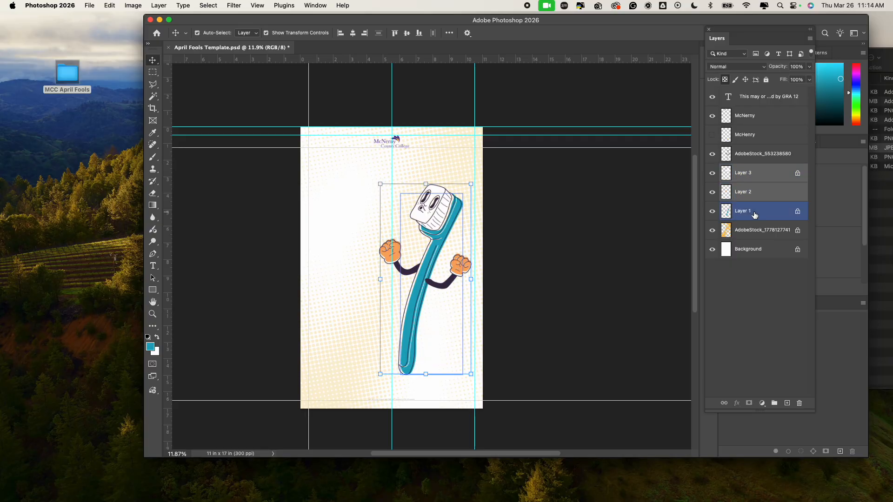
{"action": "left_click", "coordinate": [752, 158], "text": "shift"}
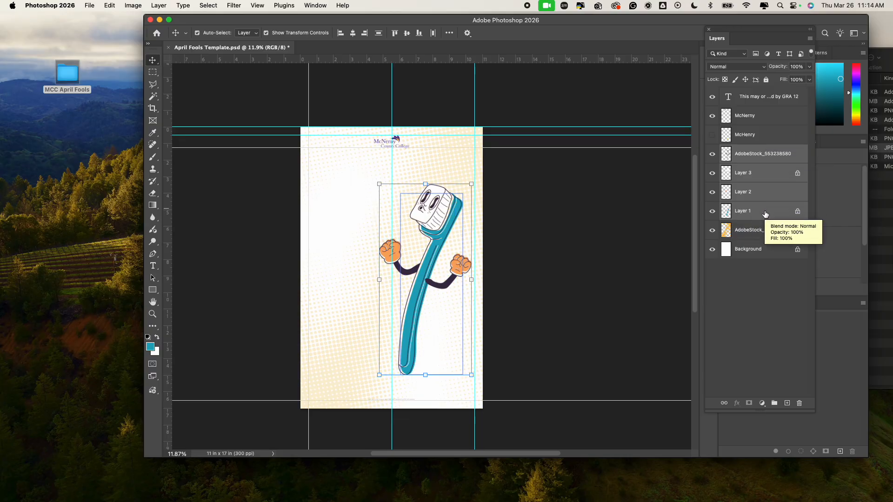
{"action": "key", "text": "super+g"}
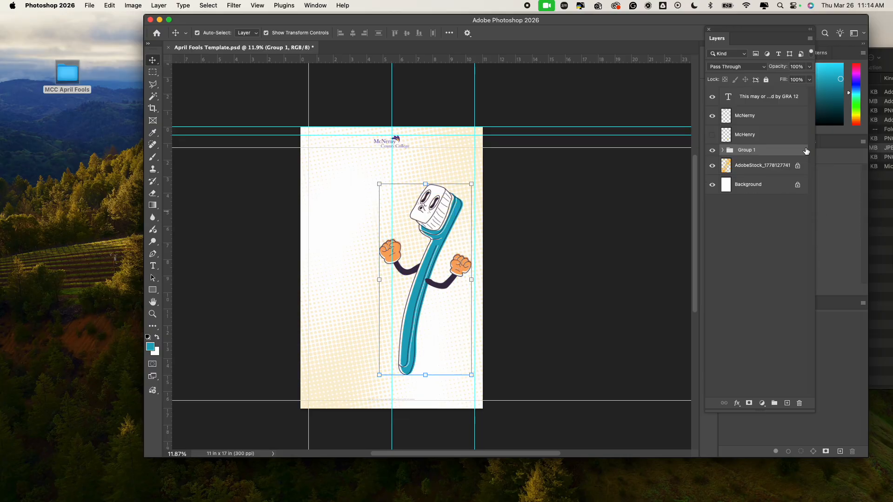
{"action": "double_click", "coordinate": [743, 150]}
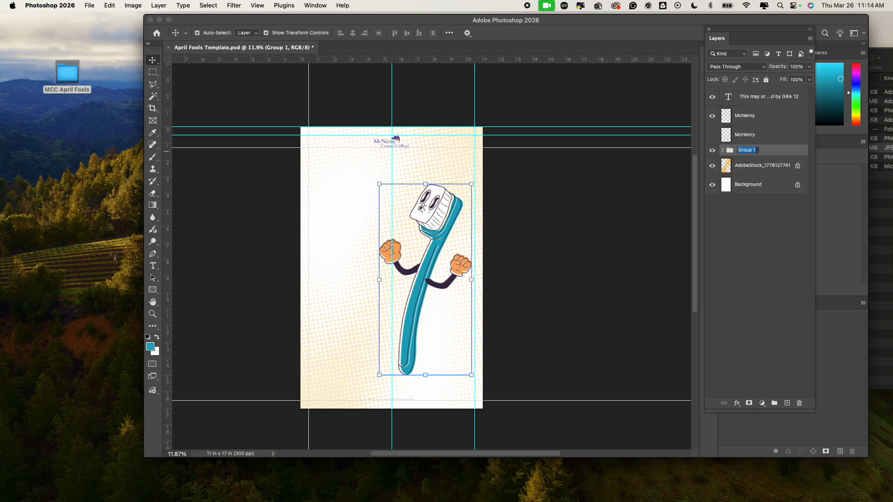
{"action": "type", "text": "Toothbrush"}
{"action": "key", "text": "Return"}
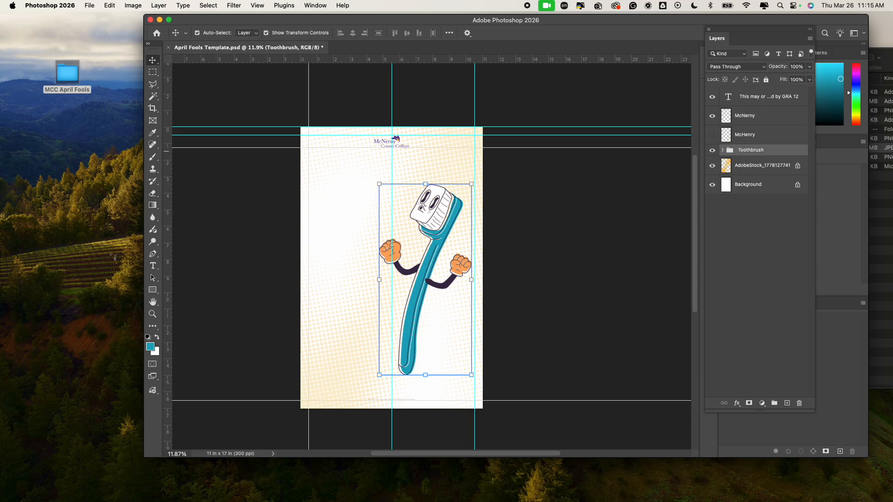
Step: Scale the Toothbrush group proportionally to about 60% and place it in the poster's lower-right corner
{"action": "key", "text": "super+t"}
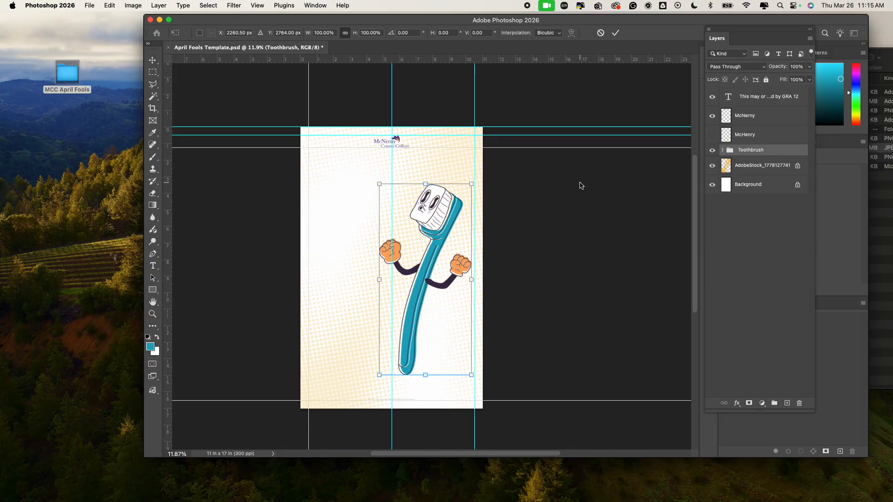
{"action": "left_click_drag", "start_coordinate": [379, 184], "coordinate": [450, 291]}
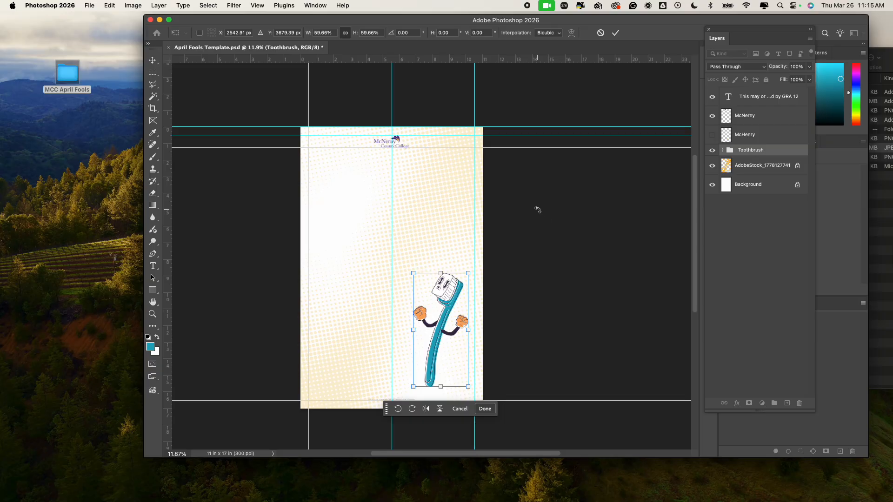
{"action": "left_click", "coordinate": [153, 60]}
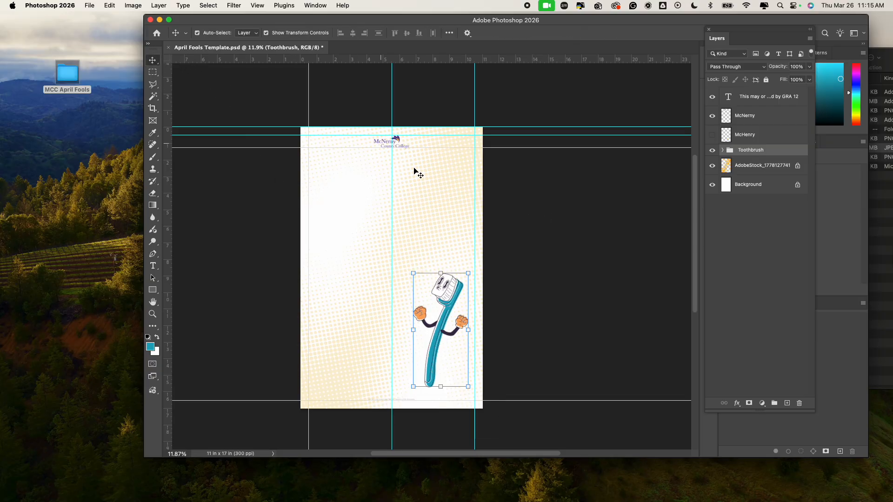
{"action": "left_click", "coordinate": [750, 171]}
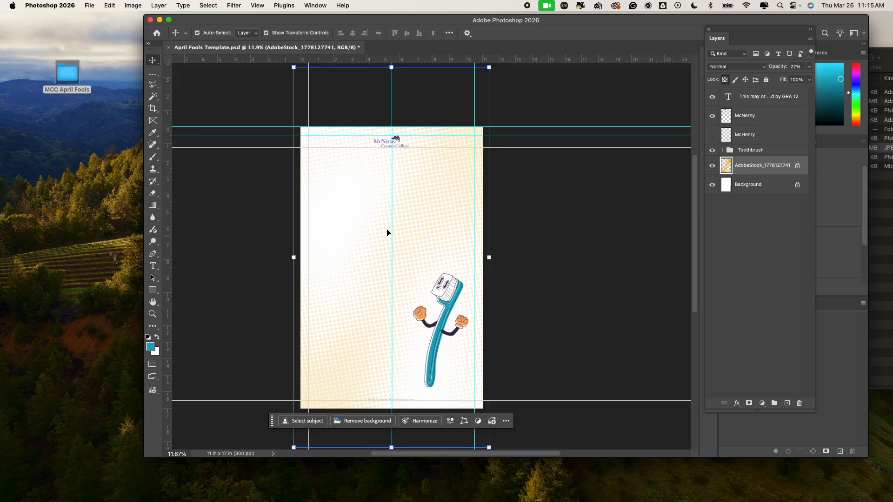
{"action": "left_click", "coordinate": [110, 6]}
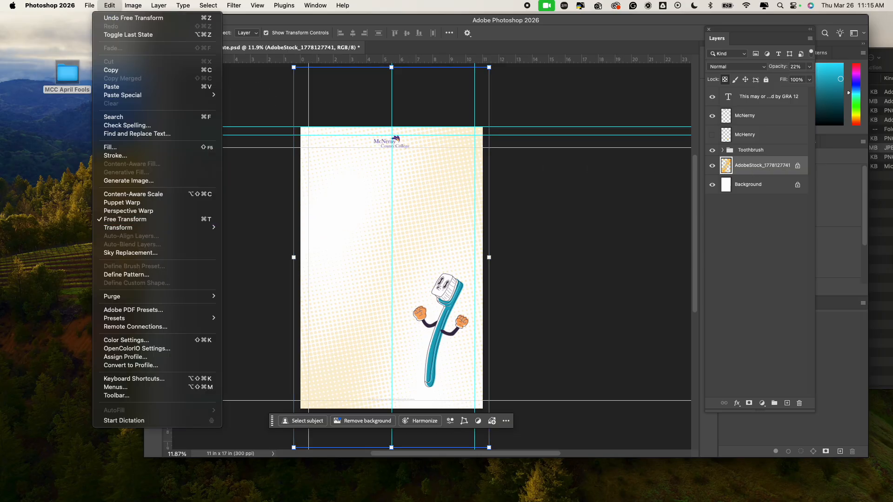
{"action": "mouse_move", "coordinate": [177, 228]}
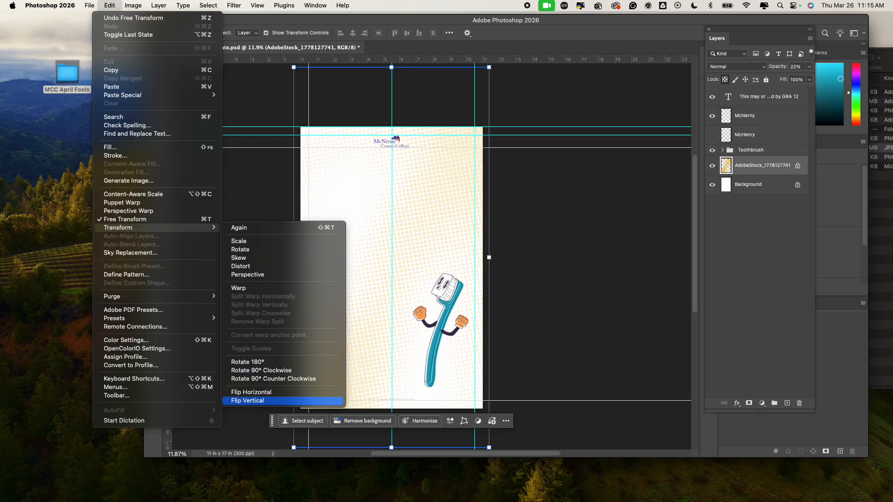
{"action": "left_click", "coordinate": [251, 392]}
{"action": "left_click", "coordinate": [572, 293]}
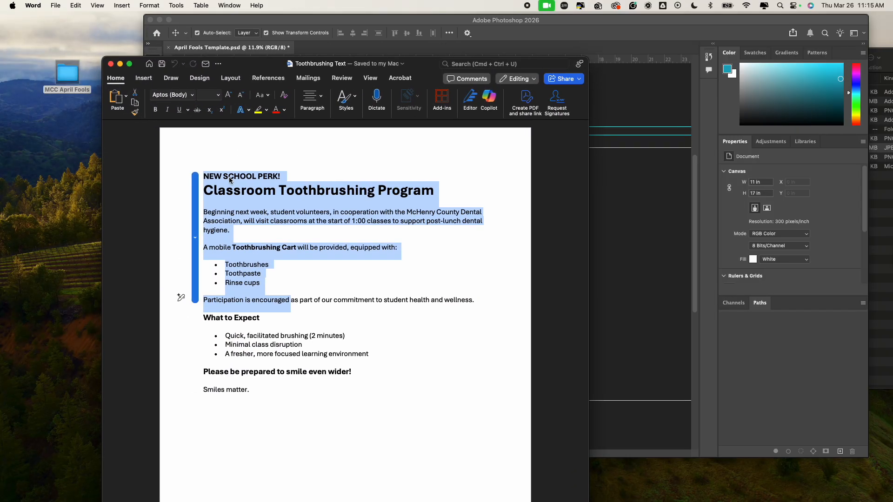
Step: Copy all the text of the Toothbrushing Text document in Word and move its window out of the way
{"action": "left_click", "coordinate": [228, 176]}
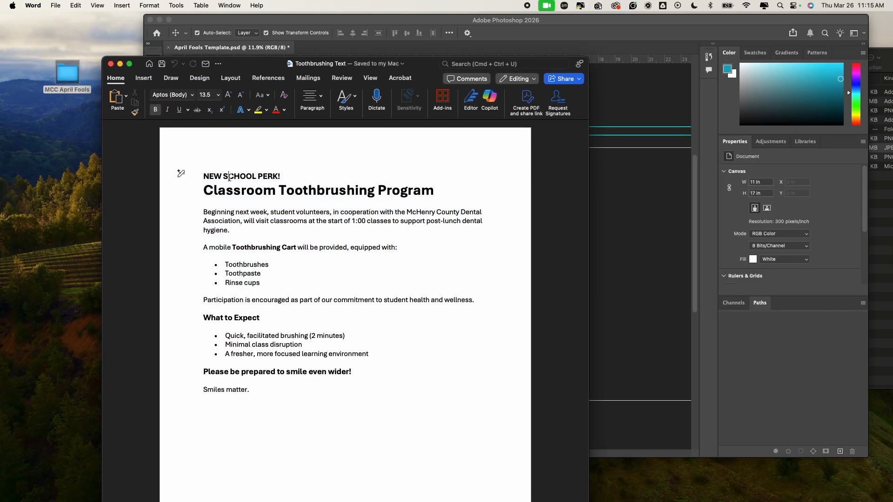
{"action": "key", "text": "super+a"}
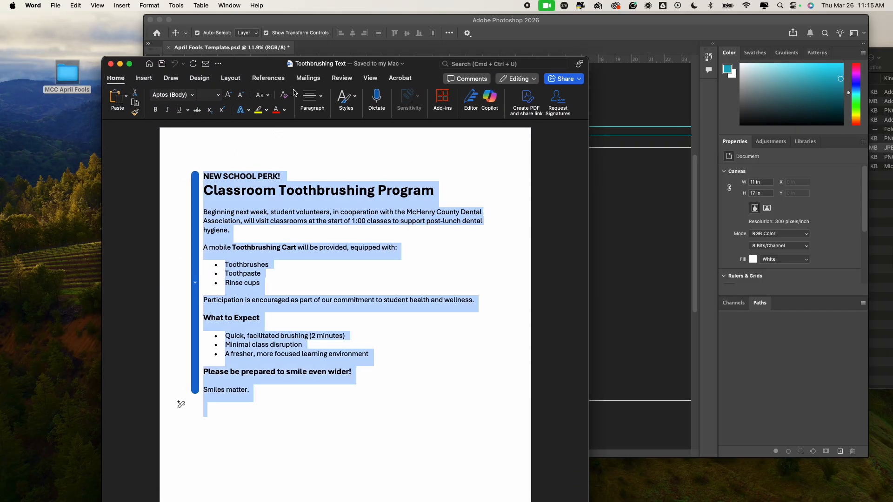
{"action": "left_click_drag", "start_coordinate": [262, 61], "coordinate": [0, 89]}
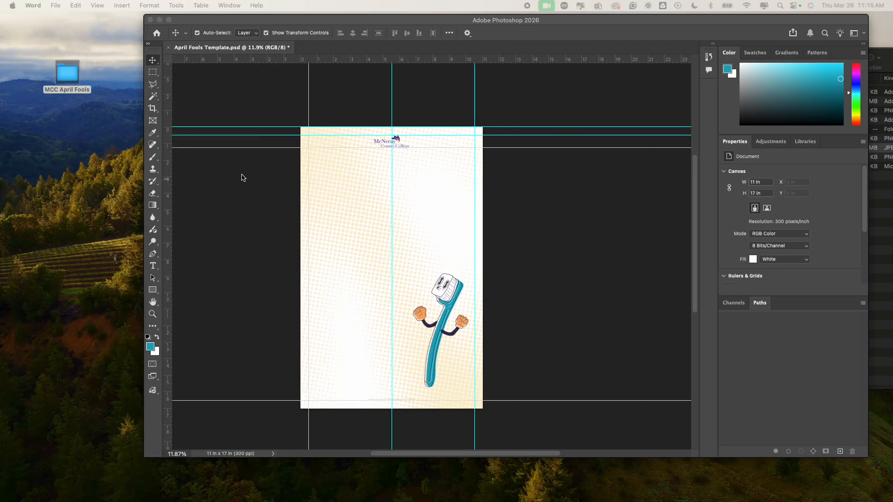
Step: Return to Photoshop, draw a large text box from below the logo to near the poster's bottom, and paste the copied text
{"action": "left_click", "coordinate": [157, 268]}
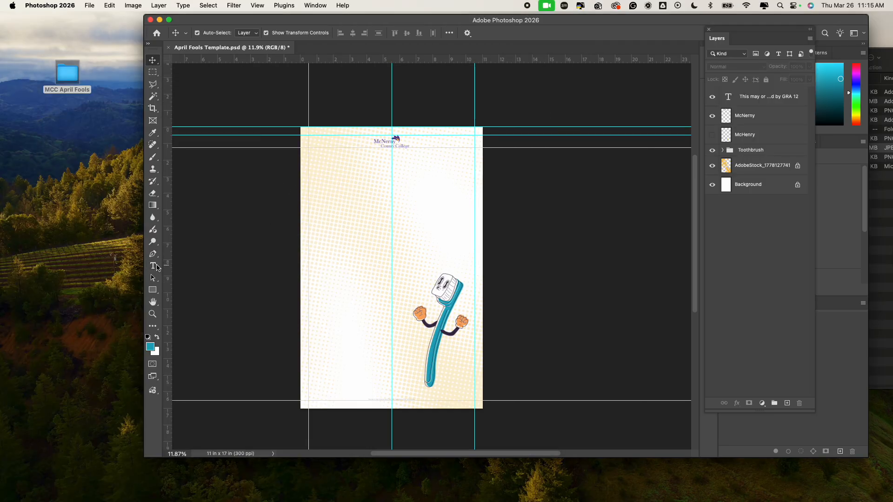
{"action": "left_click", "coordinate": [154, 266]}
{"action": "left_click_drag", "start_coordinate": [314, 160], "coordinate": [458, 387]}
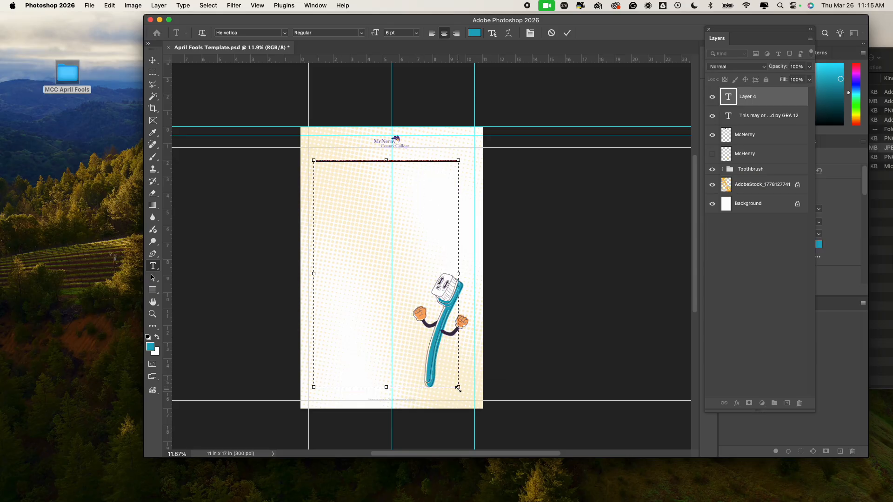
{"action": "key", "text": "super+v"}
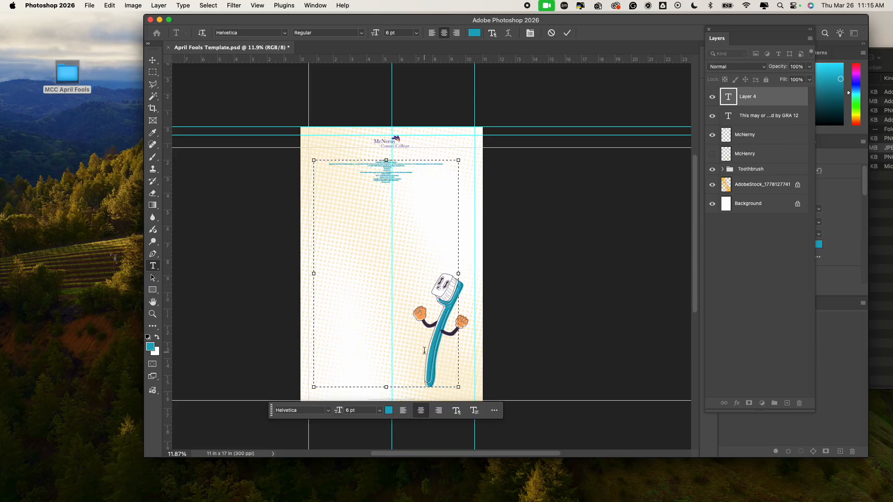
Step: Left-align all the pasted text in the new text box
{"action": "key", "text": "super+a"}
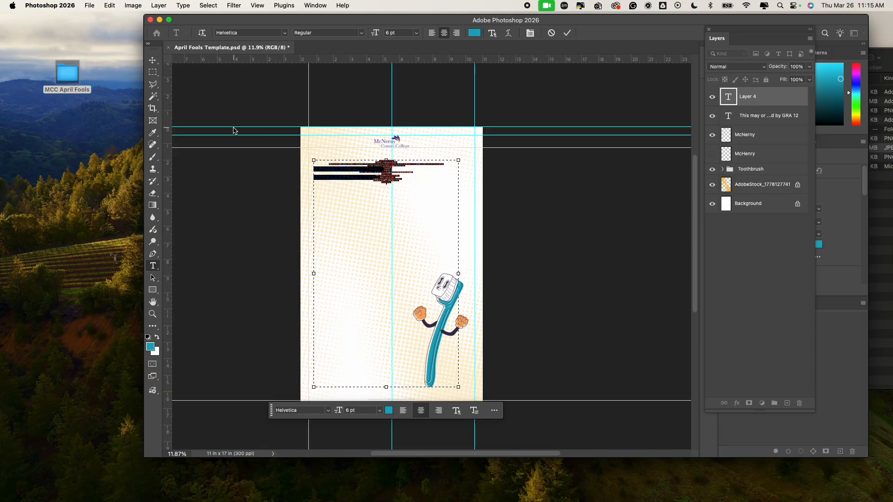
{"action": "left_click", "coordinate": [286, 33]}
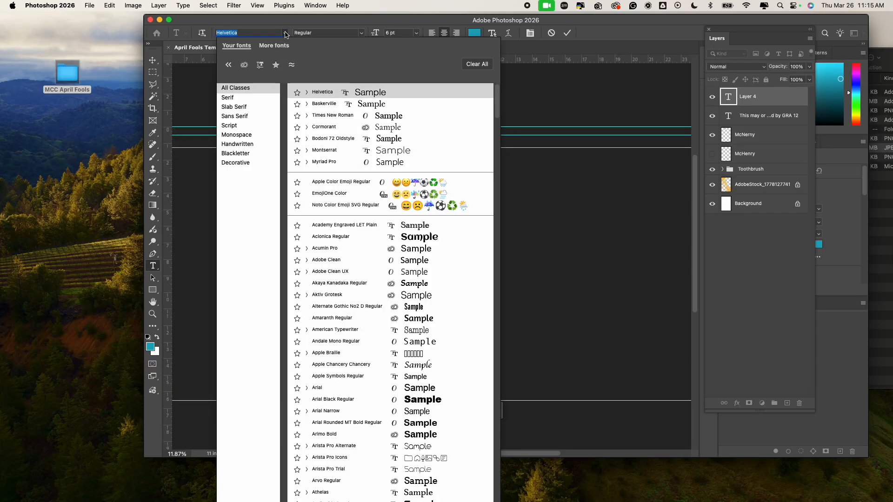
{"action": "left_click", "coordinate": [285, 33]}
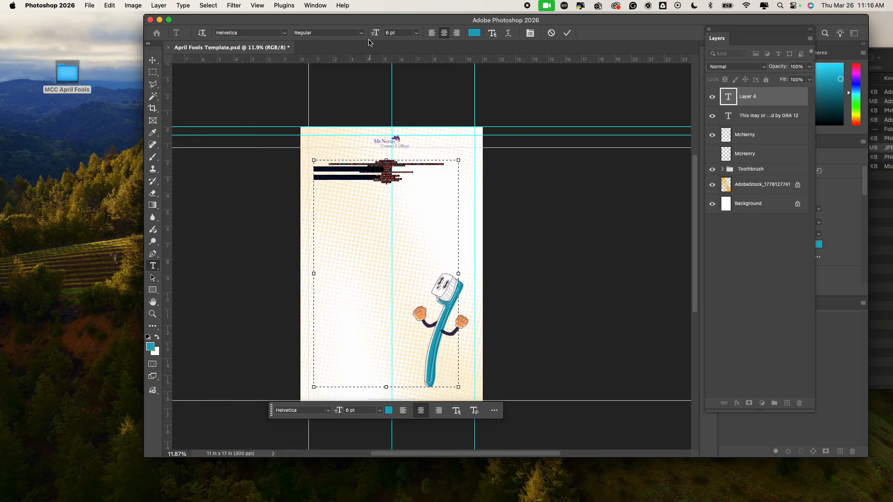
{"action": "left_click", "coordinate": [363, 34]}
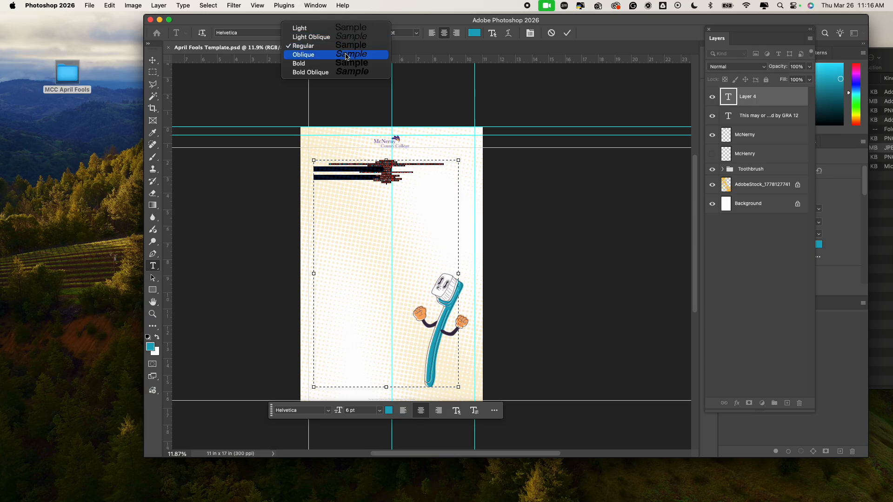
{"action": "left_click", "coordinate": [429, 38]}
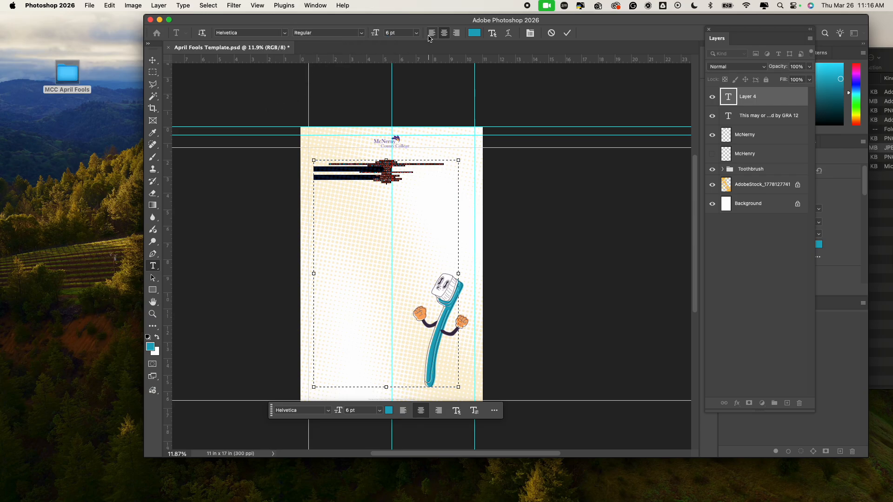
{"action": "left_click", "coordinate": [431, 33]}
Step: Set the font size of all the pasted text to 150 pt
{"action": "left_click", "coordinate": [337, 186]}
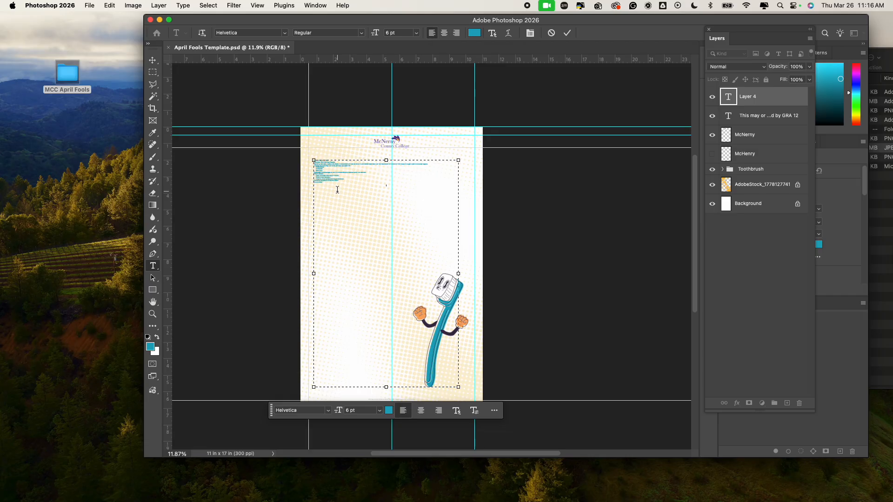
{"action": "key", "text": "super+a"}
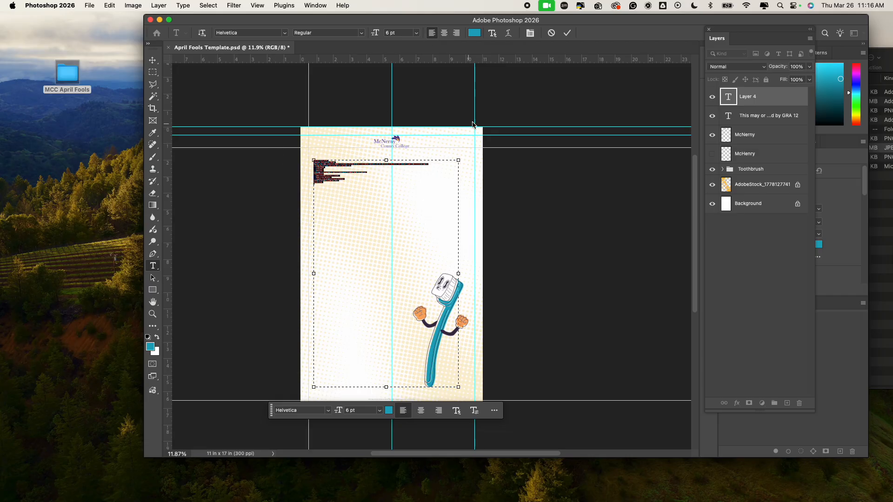
{"action": "left_click", "coordinate": [415, 33]}
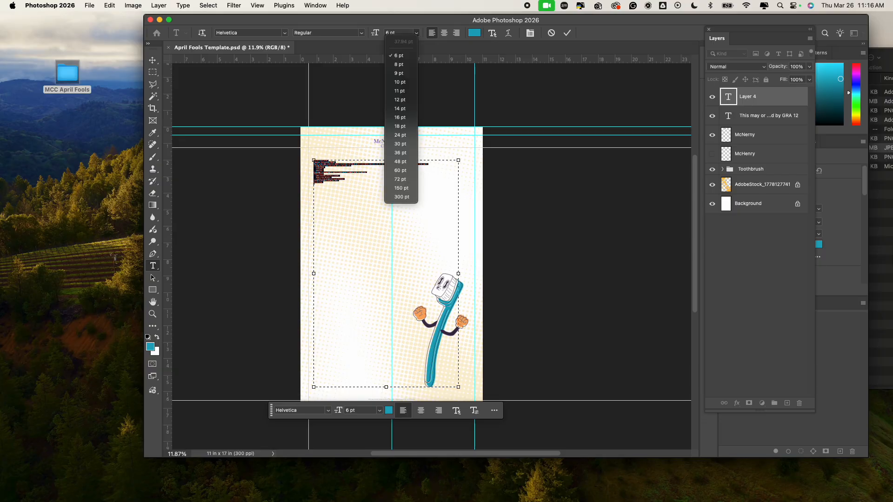
{"action": "left_click", "coordinate": [401, 188]}
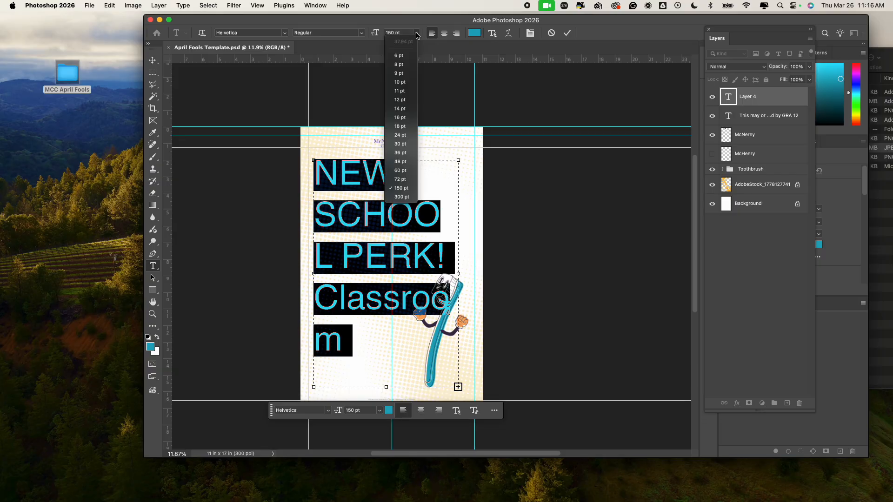
Step: Set the font size of all the pasted text to 24 pt
{"action": "left_click", "coordinate": [416, 33]}
{"action": "left_click", "coordinate": [407, 135]}
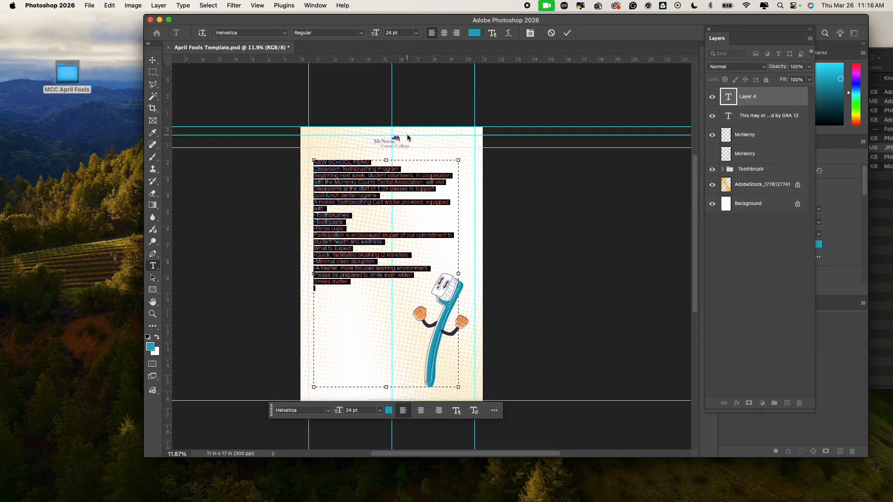
{"action": "left_click", "coordinate": [423, 222]}
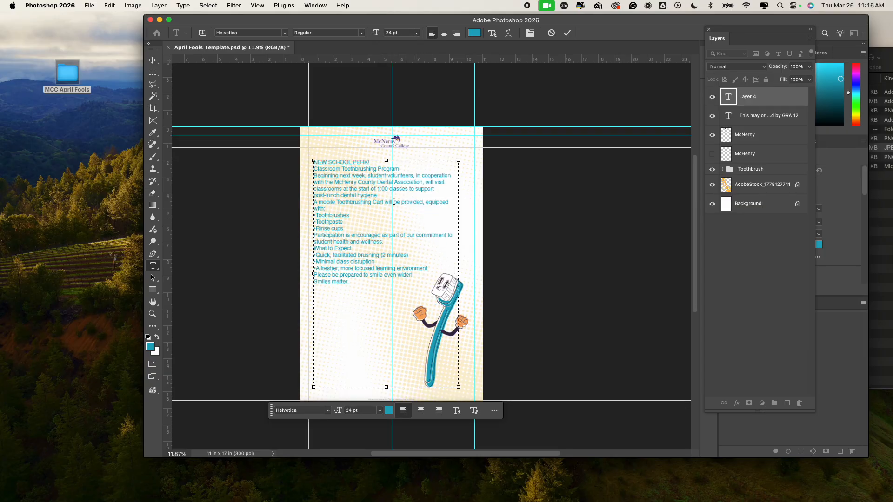
Step: Add a blank line between each section of the pasted text, from the title down to the closing lines, and widen the text box slightly
{"action": "left_click", "coordinate": [314, 170]}
{"action": "key", "text": "Return"}
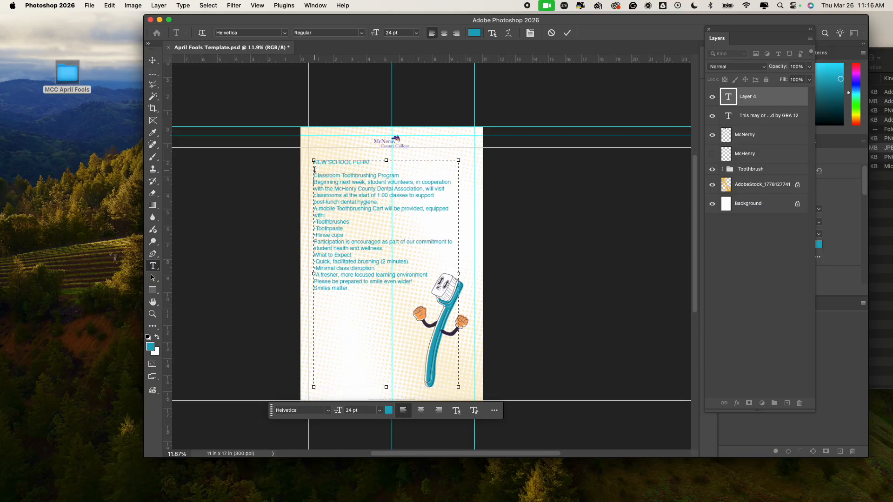
{"action": "key", "text": "Down"}
{"action": "key", "text": "Return"}
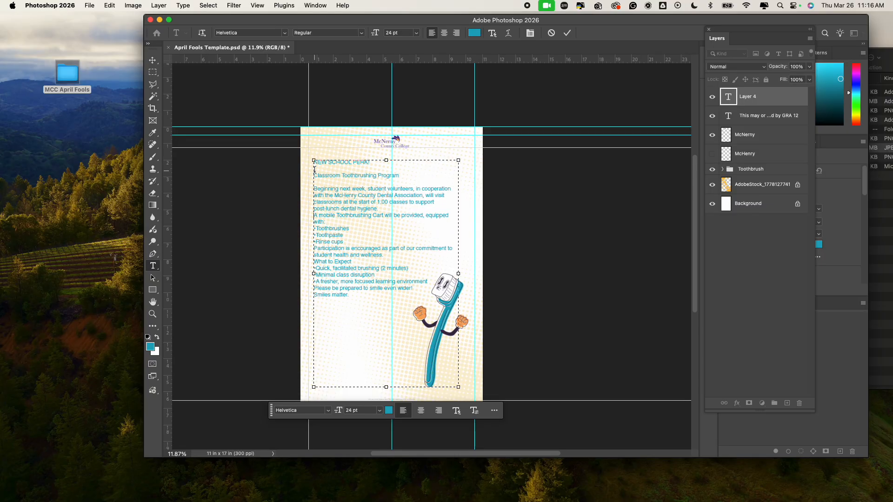
{"action": "key", "text": "Return"}
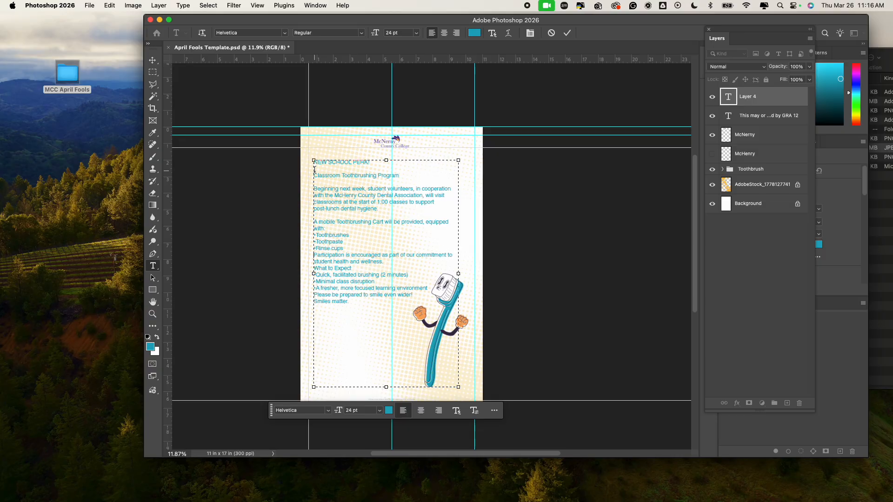
{"action": "key", "text": "Return"}
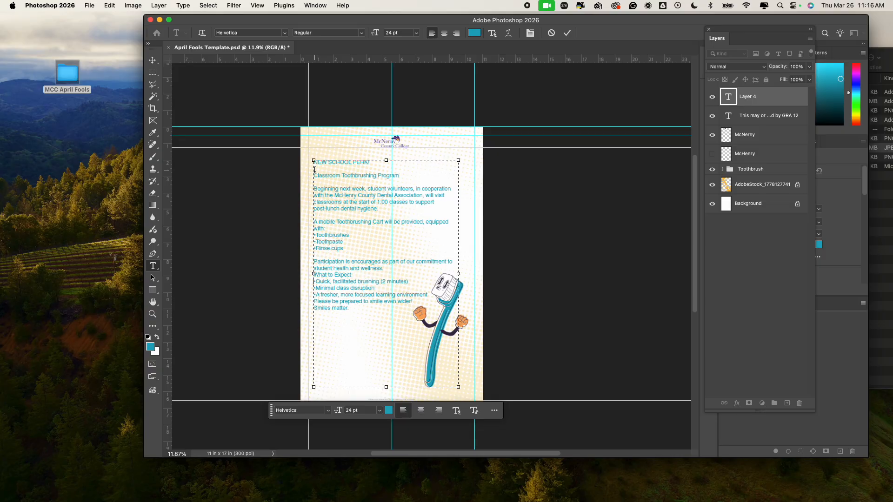
{"action": "key", "text": "Return"}
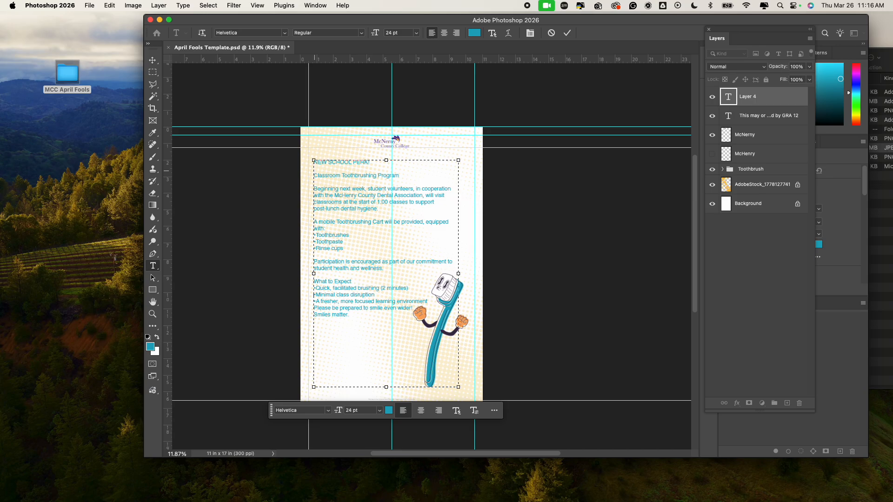
{"action": "key", "text": "Return"}
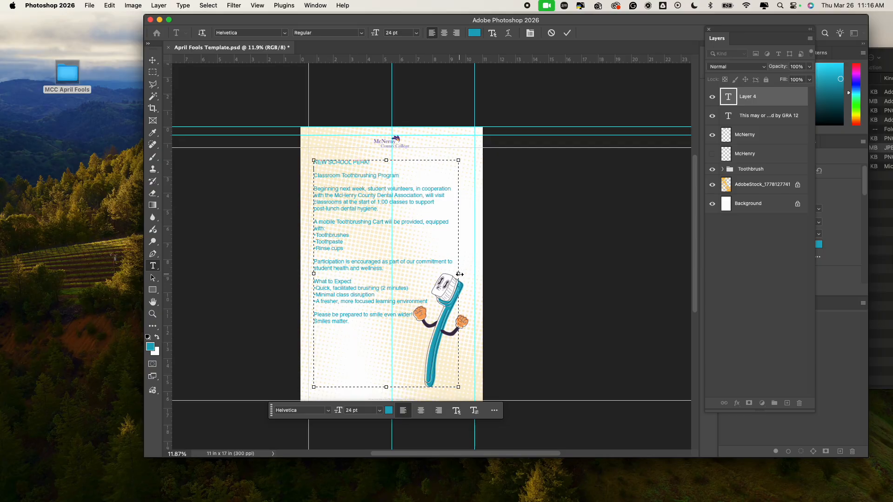
{"action": "mouse_move", "coordinate": [460, 274]}
{"action": "left_mouse_down"}
{"action": "mouse_move", "coordinate": [413, 276]}
{"action": "mouse_move", "coordinate": [463, 274]}
{"action": "left_mouse_up"}
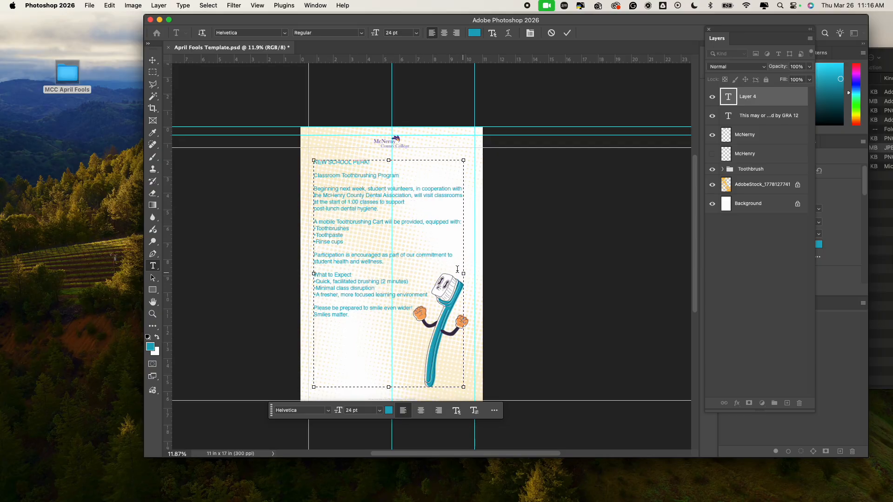
Step: Change the font of the "NEW SCHOOL PERK!" line to Candal Regular
{"action": "left_click_drag", "start_coordinate": [372, 163], "coordinate": [296, 162]}
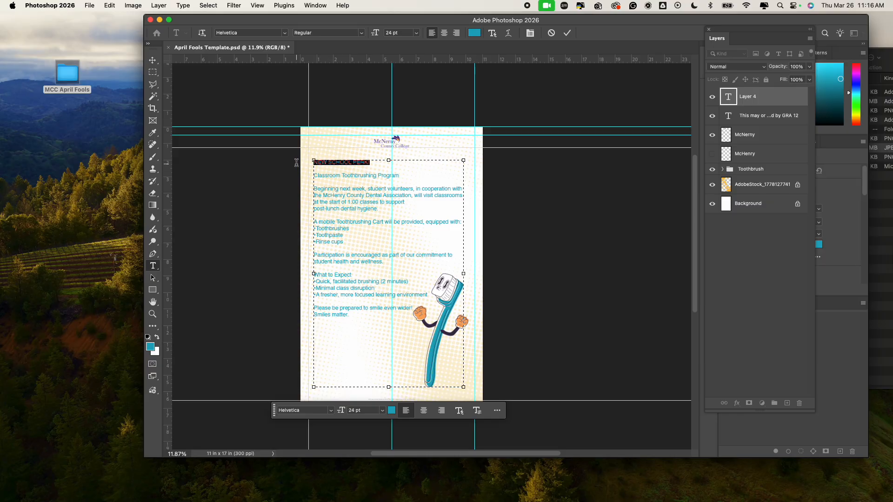
{"action": "left_click", "coordinate": [285, 33]}
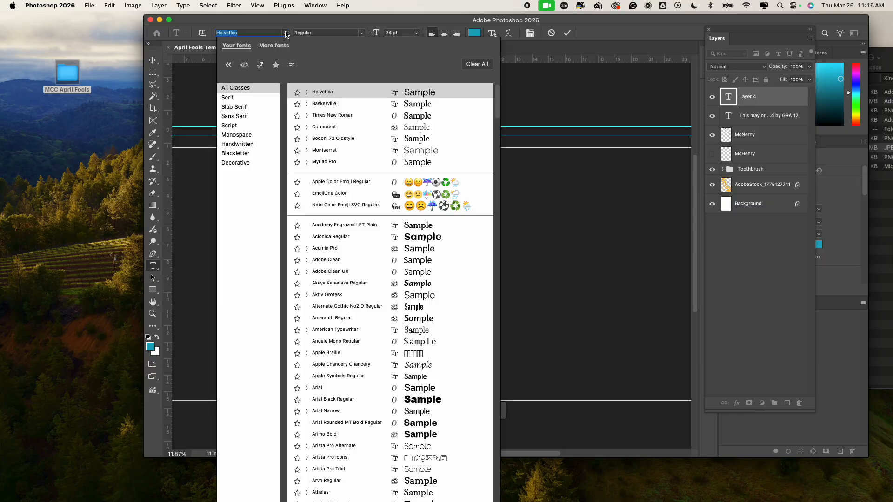
{"action": "scroll", "coordinate": [381, 325], "scroll_direction": "down", "scroll_amount": 10}
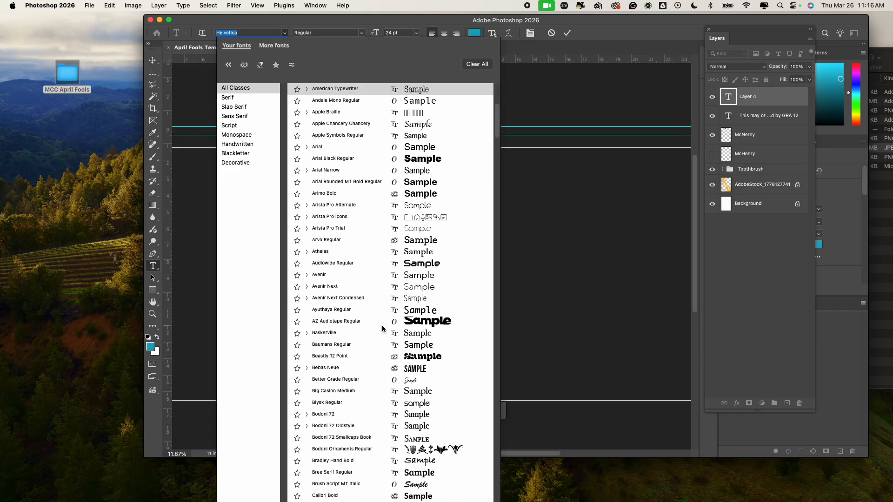
{"action": "scroll", "coordinate": [382, 328], "scroll_direction": "down", "scroll_amount": 15}
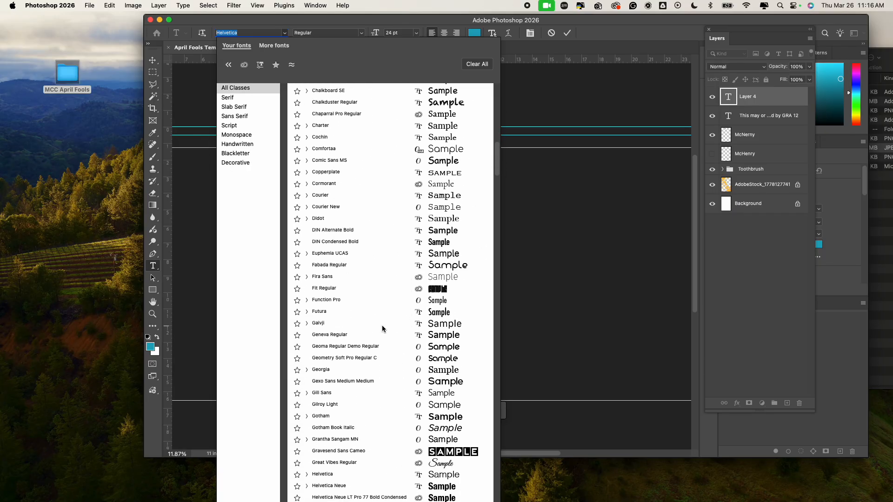
{"action": "scroll", "coordinate": [382, 328], "scroll_direction": "up", "scroll_amount": 20}
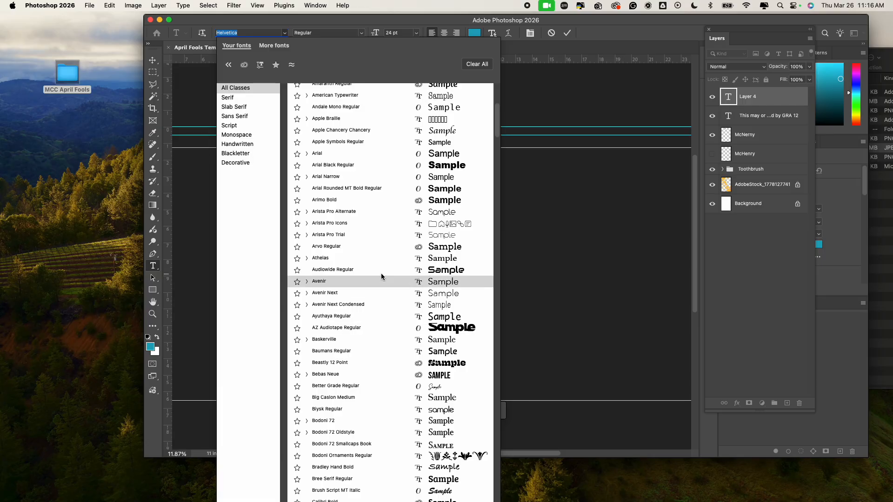
{"action": "scroll", "coordinate": [382, 325], "scroll_direction": "up", "scroll_amount": 5}
{"action": "scroll", "coordinate": [367, 308], "scroll_direction": "up", "scroll_amount": 3}
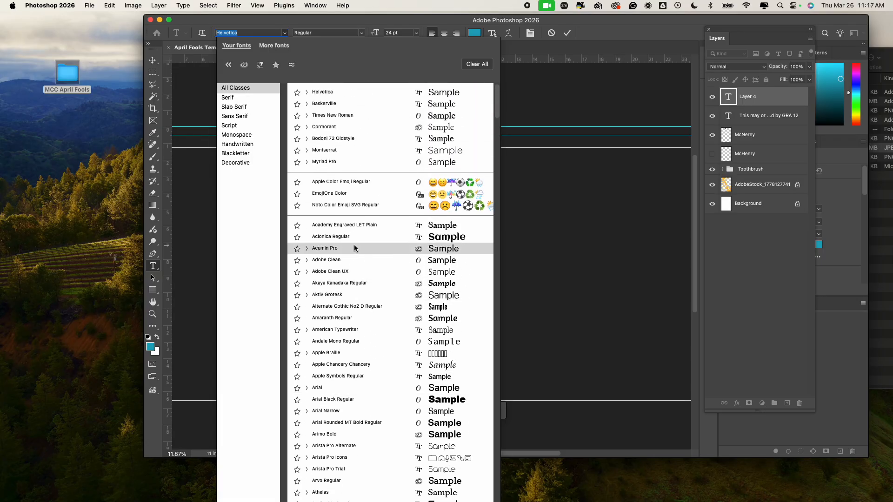
{"action": "scroll", "coordinate": [353, 244], "scroll_direction": "down", "scroll_amount": 5}
{"action": "scroll", "coordinate": [351, 238], "scroll_direction": "down", "scroll_amount": 12}
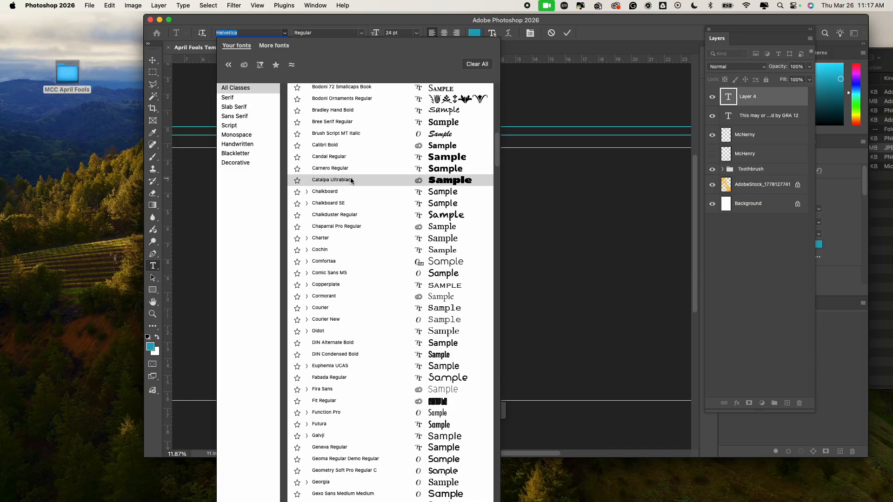
{"action": "left_click", "coordinate": [346, 157]}
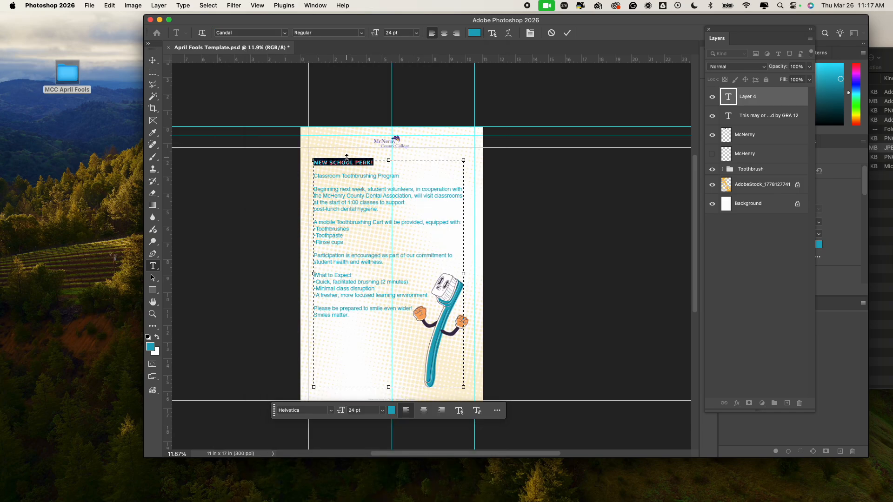
{"action": "left_click", "coordinate": [347, 167]}
Step: Try to set the "Classroom Toothbrushing Program" line in Catalpa Ultrablack and check the font's available styles
{"action": "left_click_drag", "start_coordinate": [396, 176], "coordinate": [276, 176]}
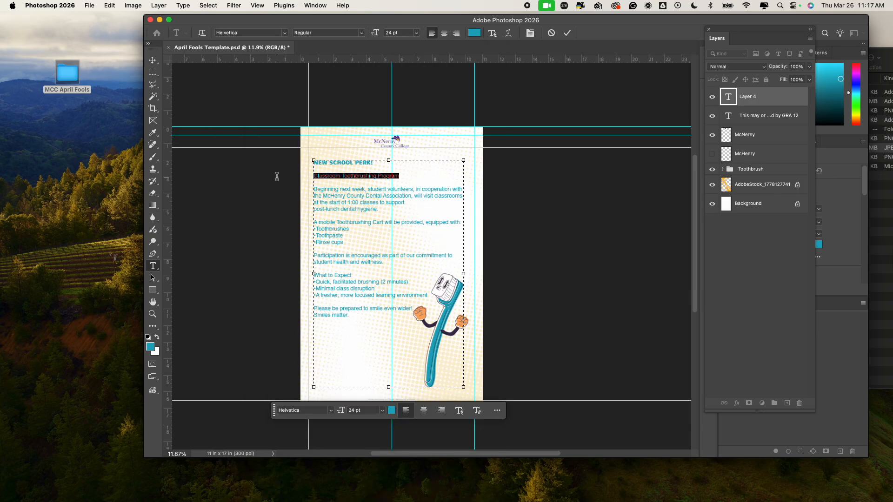
{"action": "left_click", "coordinate": [253, 33]}
{"action": "type", "text": "ca"}
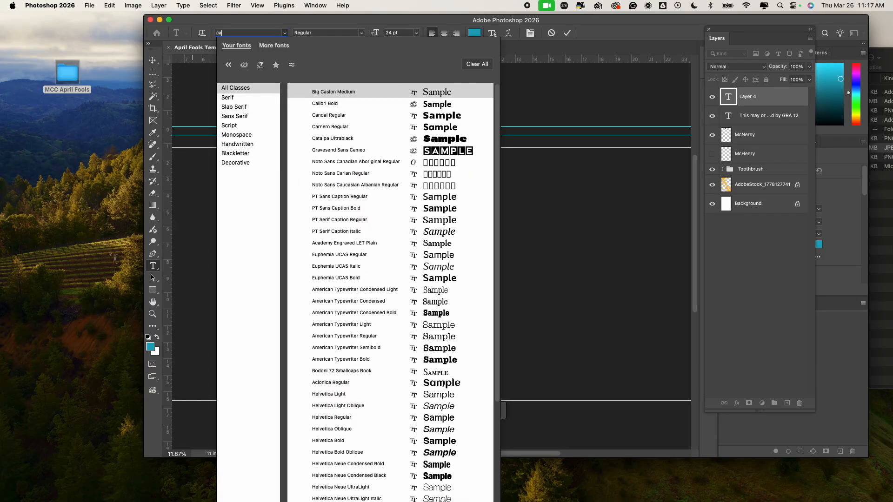
{"action": "type", "text": "ta"}
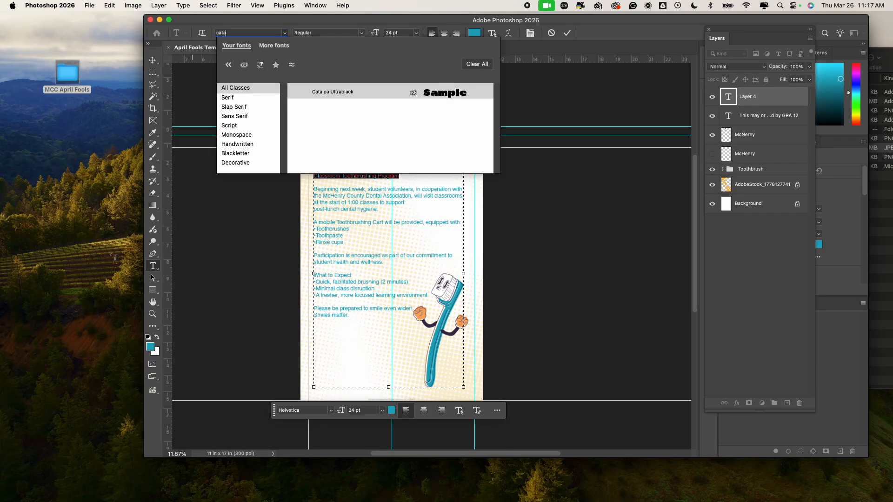
{"action": "left_click", "coordinate": [332, 92]}
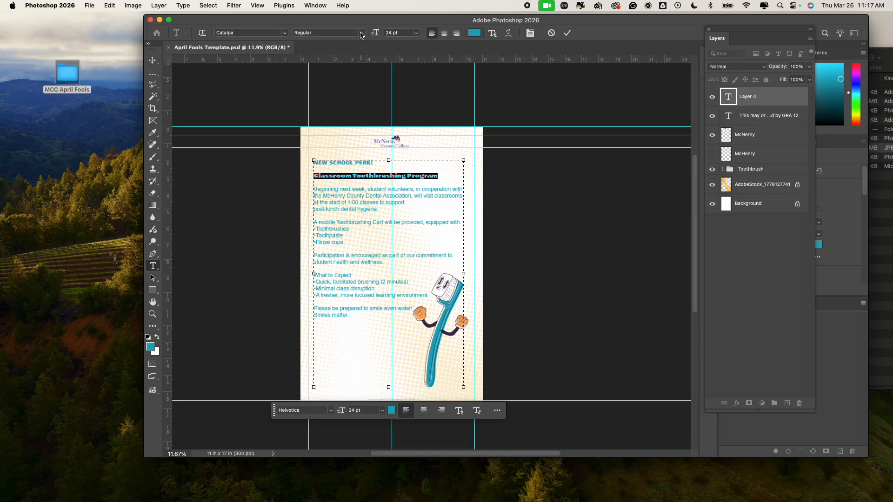
{"action": "left_click", "coordinate": [361, 34]}
{"action": "left_click", "coordinate": [361, 32]}
{"action": "left_click", "coordinate": [360, 30]}
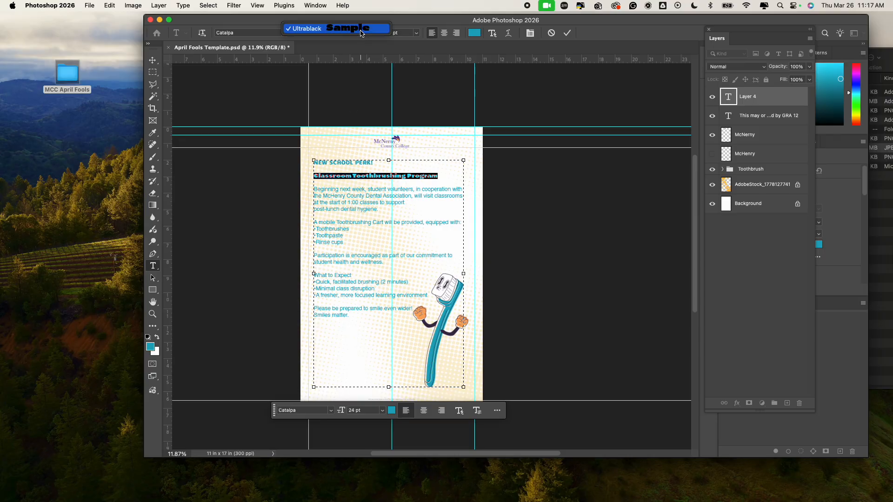
{"action": "left_click", "coordinate": [276, 39]}
{"action": "left_click", "coordinate": [286, 33]}
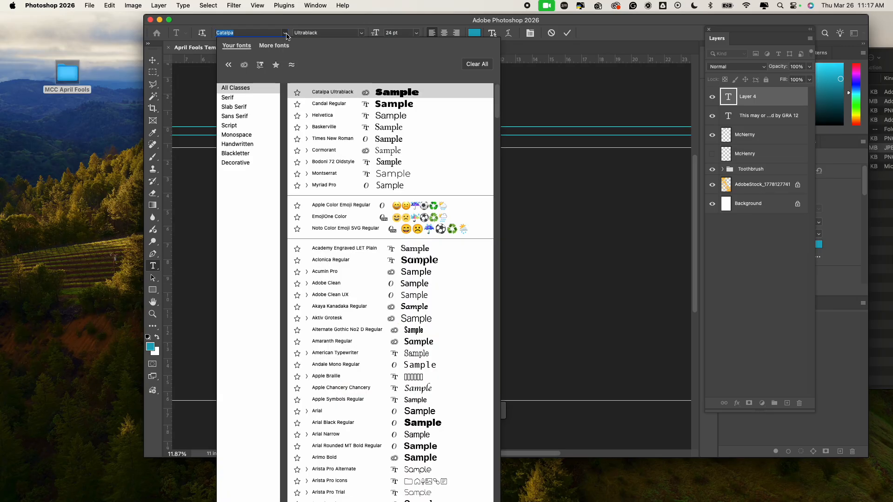
{"action": "left_click", "coordinate": [285, 33]}
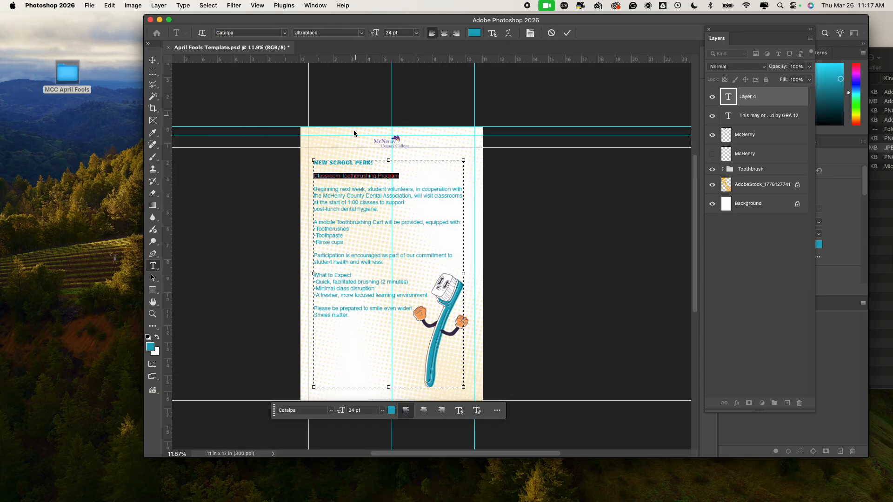
Step: Format the whole "Classroom Toothbrushing Program" line in Catalpa Ultrablack at 48 pt
{"action": "double_click", "coordinate": [375, 177]}
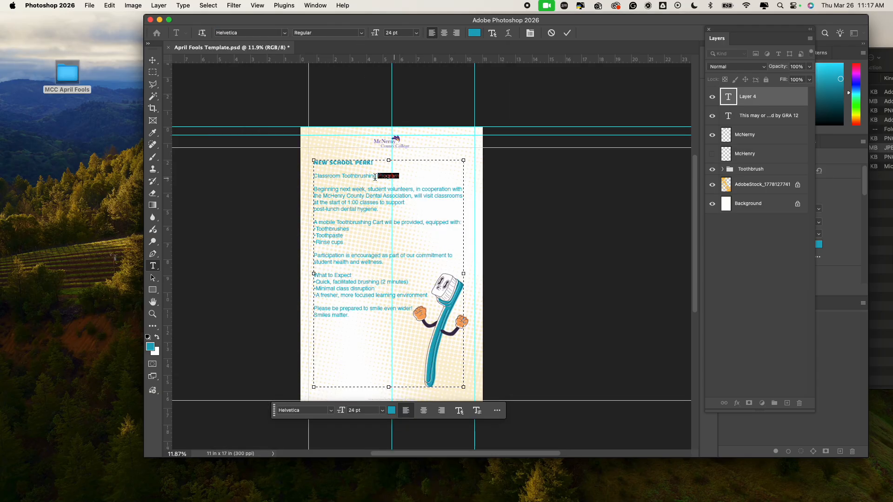
{"action": "left_click_drag", "start_coordinate": [375, 178], "coordinate": [308, 177]}
{"action": "left_click", "coordinate": [262, 33]}
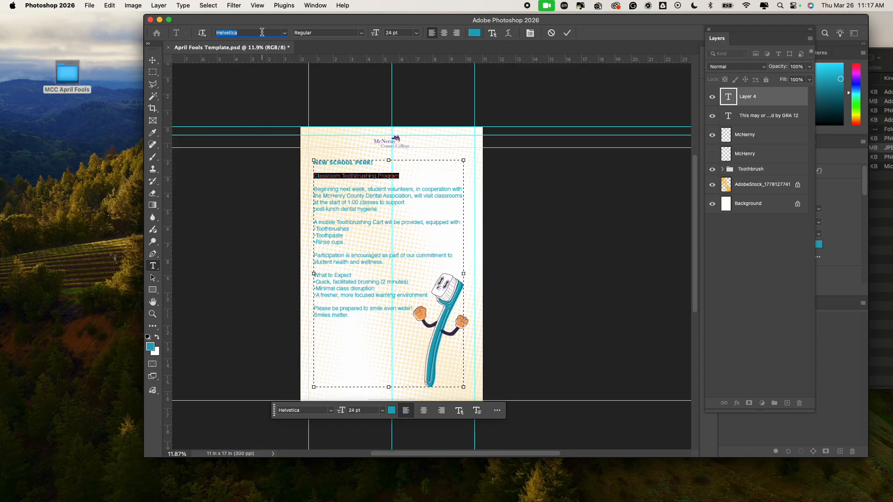
{"action": "type", "text": "catalpa"}
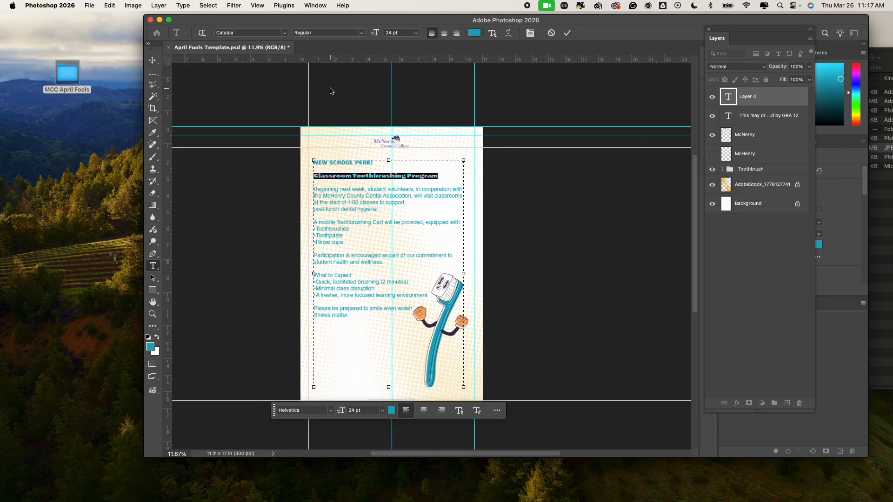
{"action": "left_click", "coordinate": [332, 92]}
{"action": "left_click", "coordinate": [417, 33]}
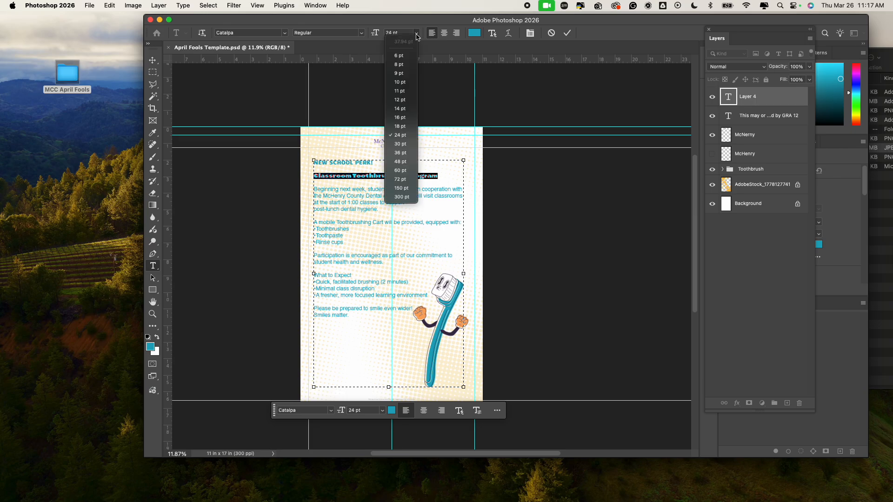
{"action": "left_click", "coordinate": [400, 161]}
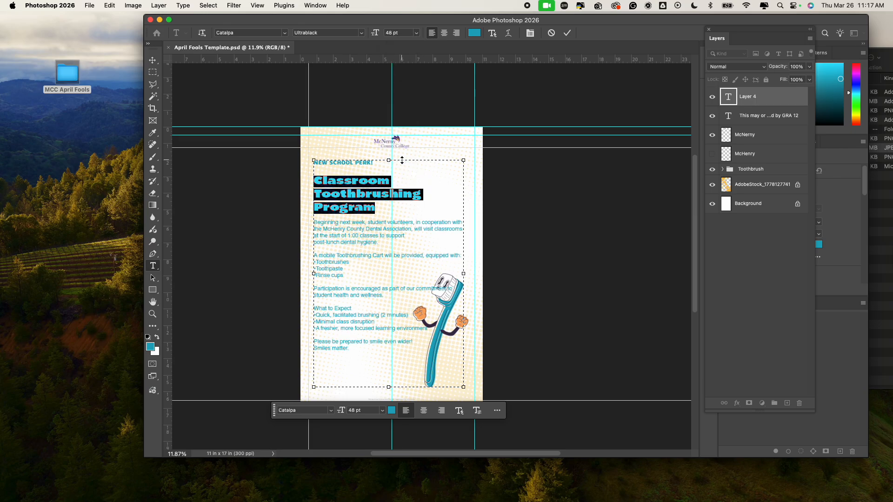
{"action": "left_click", "coordinate": [393, 265]}
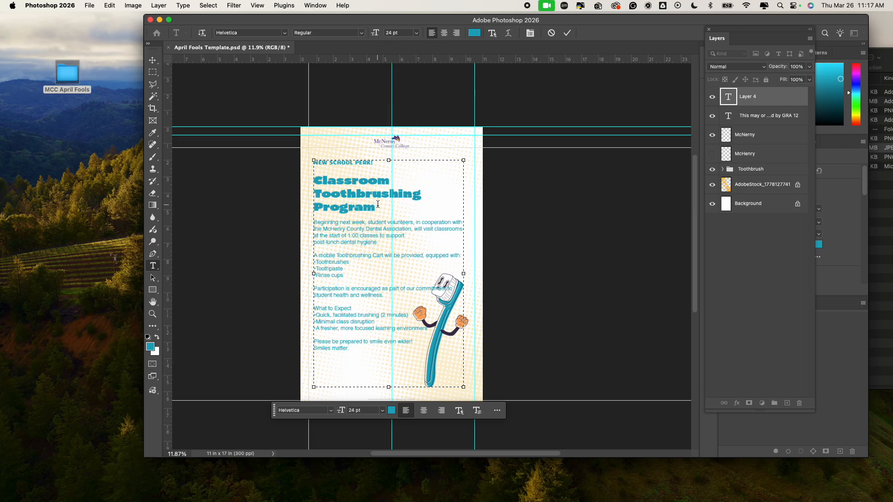
Step: Recolor the "Classroom Toothbrushing Program" heading to the darker teal #047181
{"action": "left_click_drag", "start_coordinate": [378, 205], "coordinate": [307, 183]}
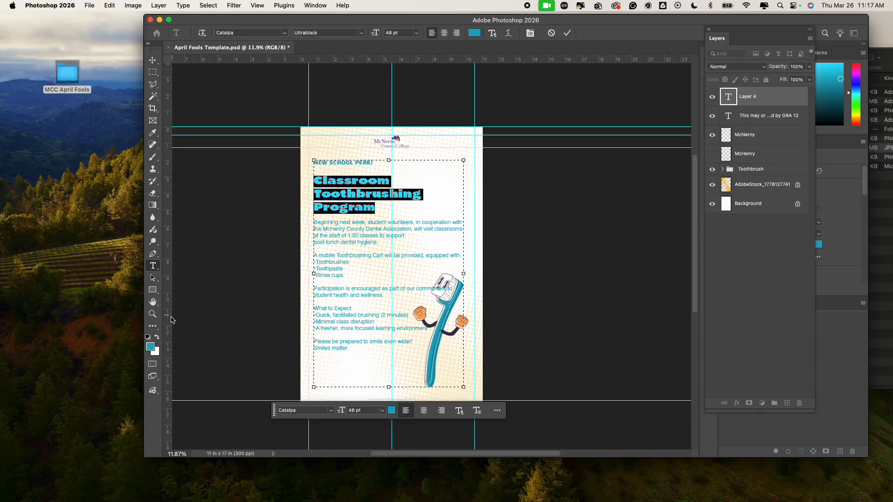
{"action": "left_click", "coordinate": [150, 346]}
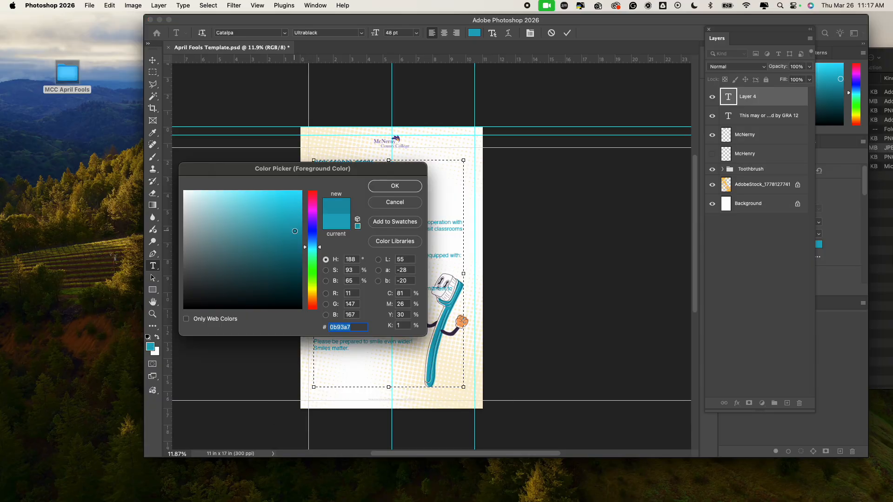
{"action": "left_click_drag", "start_coordinate": [295, 232], "coordinate": [299, 249]}
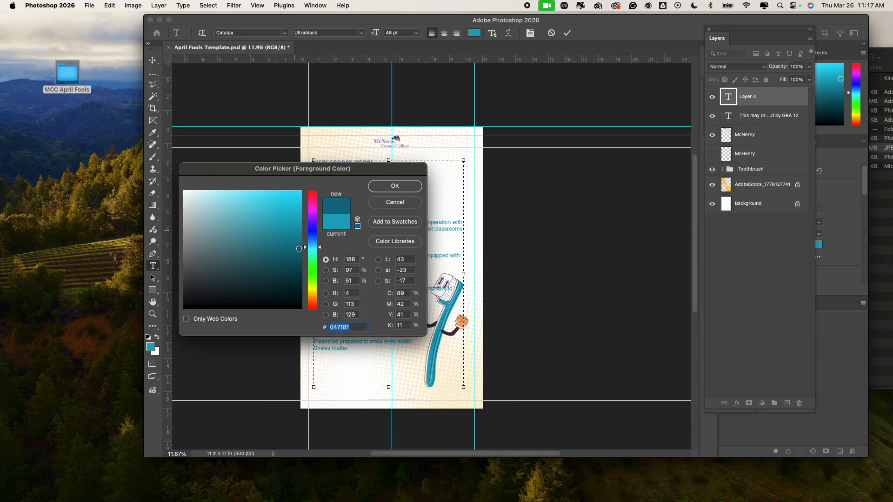
{"action": "left_click", "coordinate": [405, 185]}
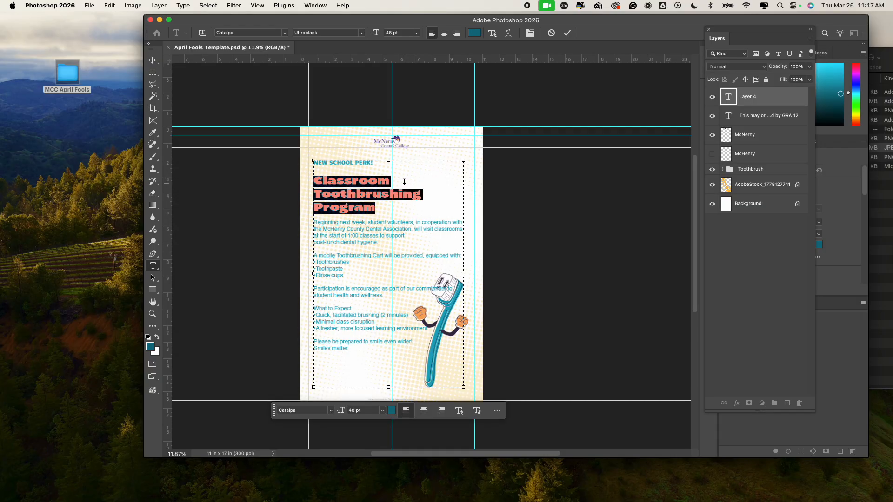
{"action": "left_click", "coordinate": [390, 206]}
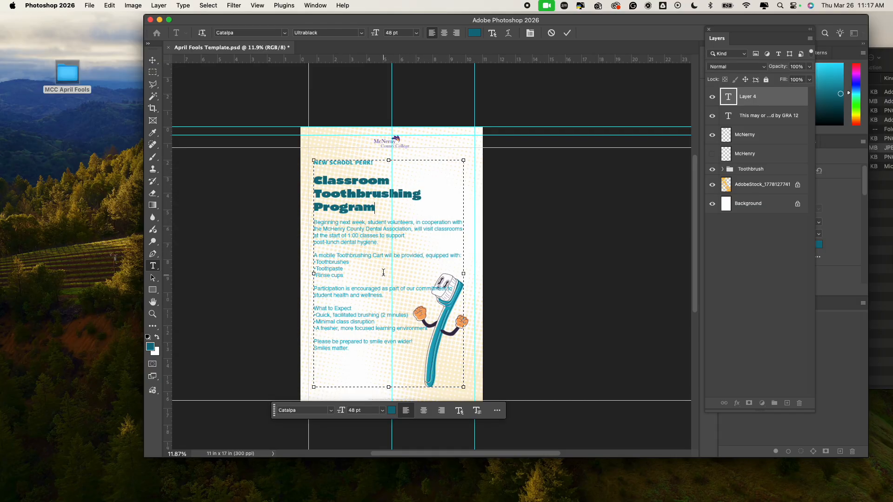
Step: Try the opening "Beginning next week" paragraph at 18 pt and set it back to 24 pt
{"action": "left_click_drag", "start_coordinate": [381, 243], "coordinate": [298, 221]}
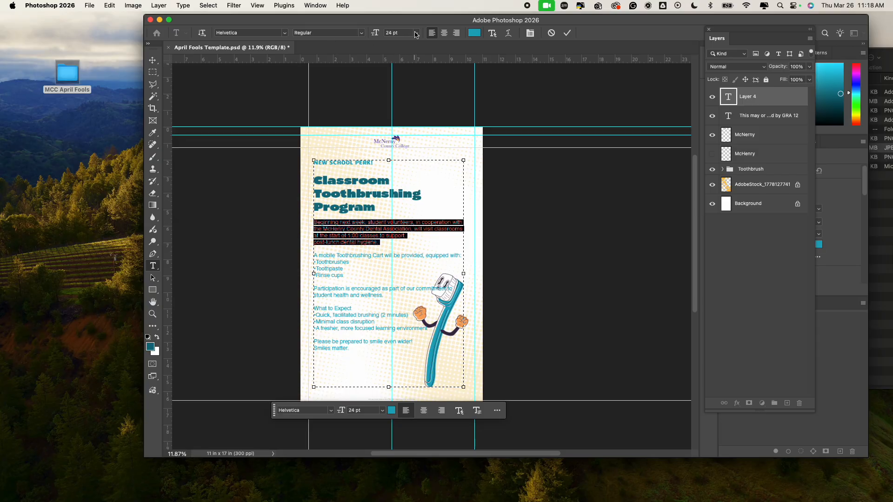
{"action": "left_click", "coordinate": [416, 34]}
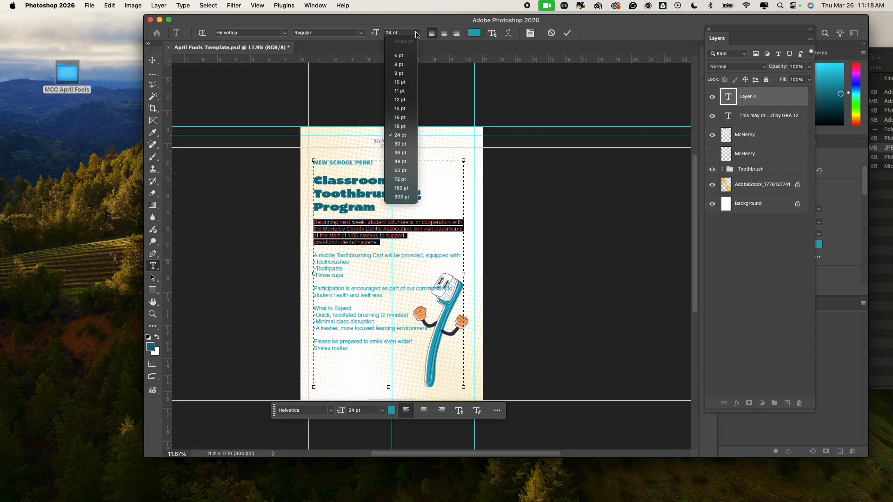
{"action": "left_click", "coordinate": [400, 132]}
{"action": "left_click", "coordinate": [416, 33]}
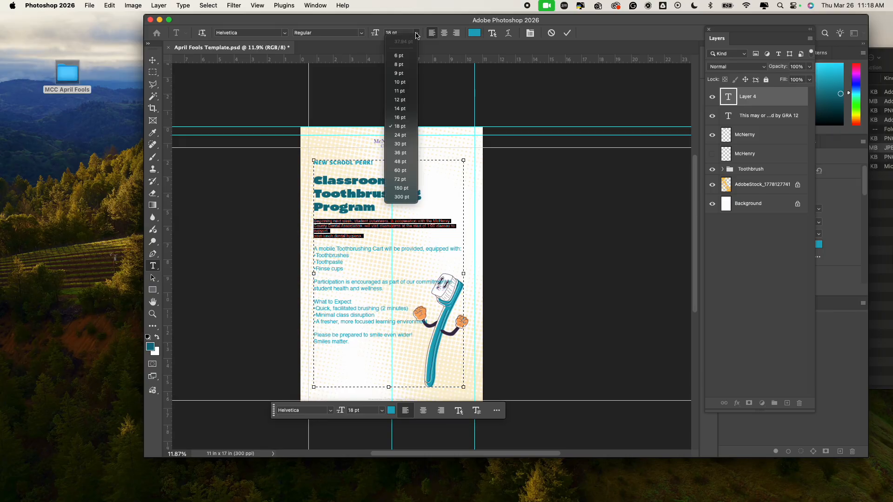
{"action": "left_click", "coordinate": [406, 136]}
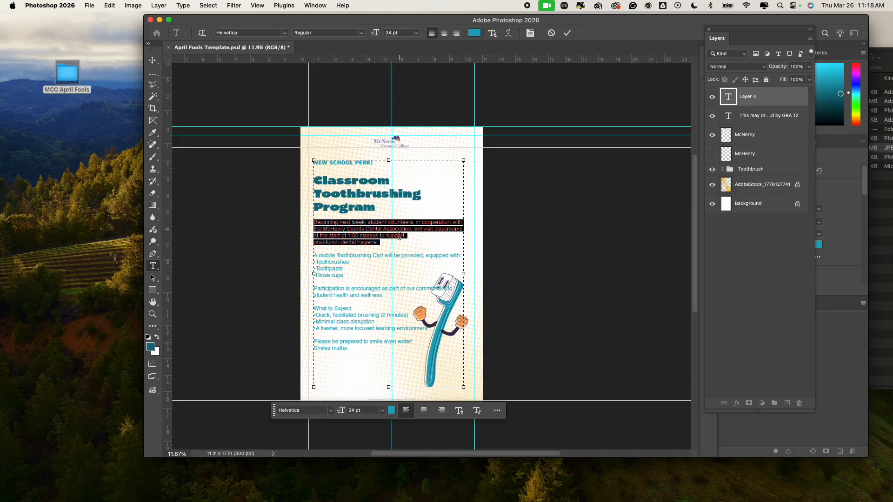
Step: Recolor the opening "Beginning next week" paragraph to the very dark teal #013a43
{"action": "left_click", "coordinate": [398, 247]}
{"action": "left_click_drag", "start_coordinate": [387, 243], "coordinate": [288, 221]}
{"action": "left_click", "coordinate": [149, 348]}
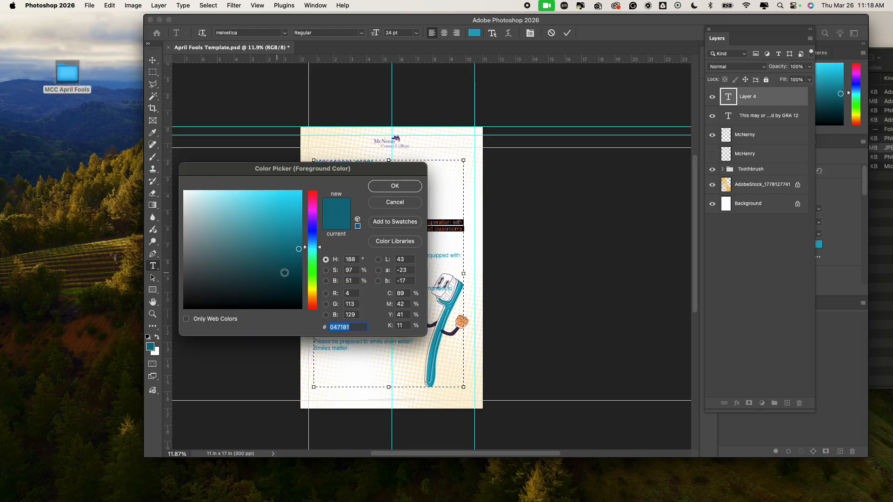
{"action": "left_click", "coordinate": [395, 185]}
{"action": "left_click", "coordinate": [356, 261]}
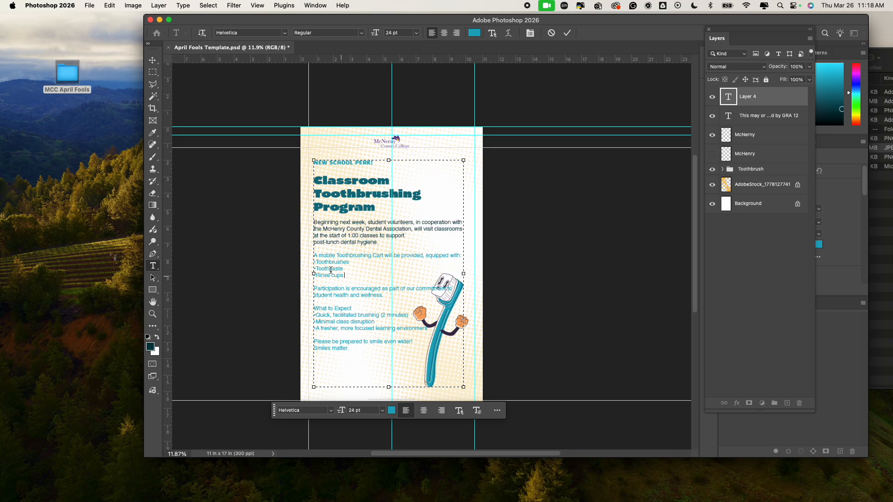
Step: Recolor the "A mobile Toothbrushing Cart" paragraph and its three-item supply list to the very dark teal #013a43
{"action": "left_click_drag", "start_coordinate": [345, 276], "coordinate": [304, 250]}
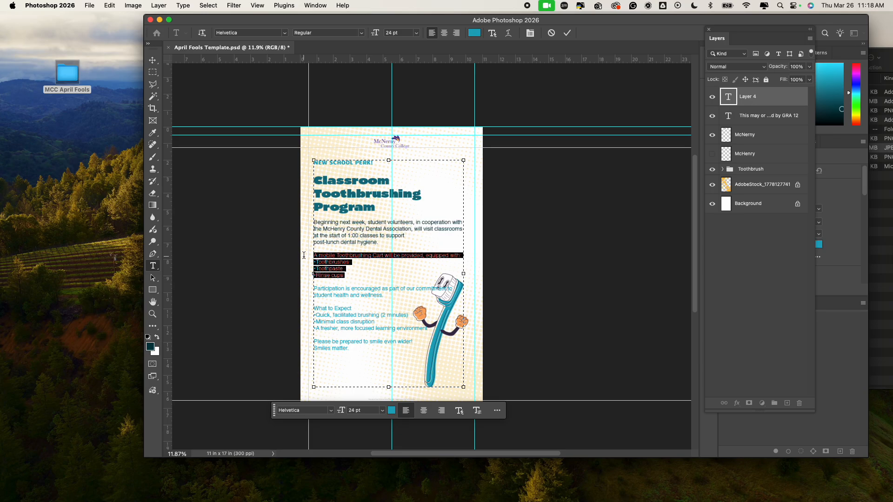
{"action": "left_click", "coordinate": [150, 347]}
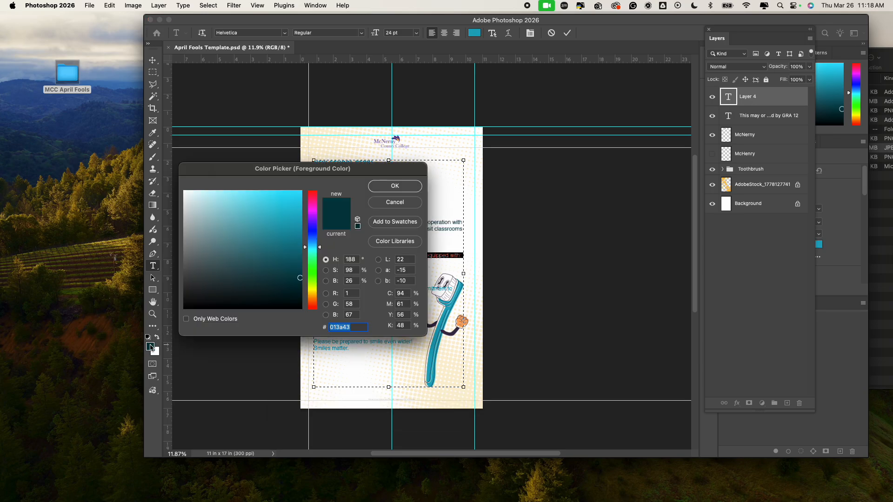
{"action": "left_click", "coordinate": [390, 203]}
{"action": "left_click", "coordinate": [151, 347]}
{"action": "left_click", "coordinate": [399, 184]}
{"action": "left_click", "coordinate": [388, 279]}
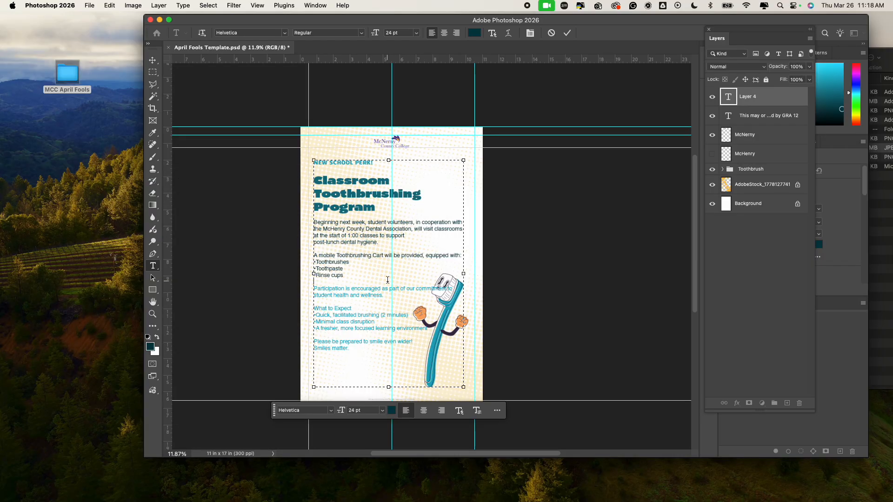
Step: Change the "What to Expect" line to Candal Regular and insert a blank line below it
{"action": "triple_click", "coordinate": [377, 307]}
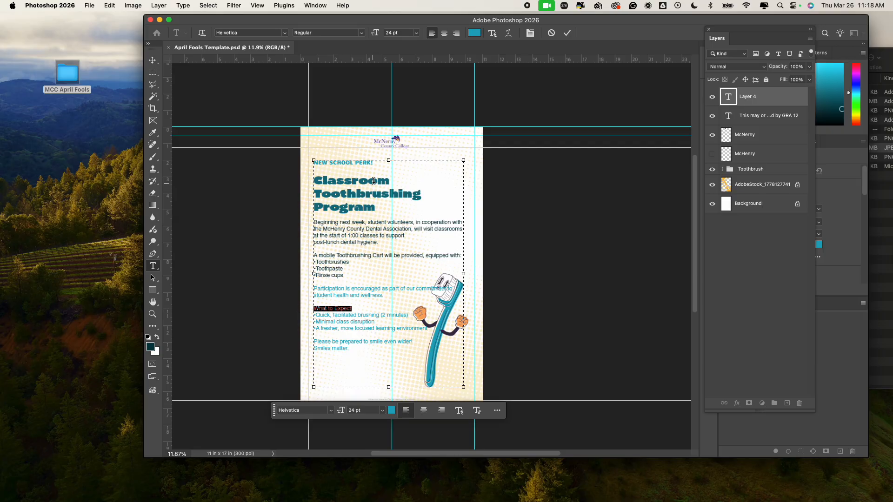
{"action": "left_click", "coordinate": [284, 33]}
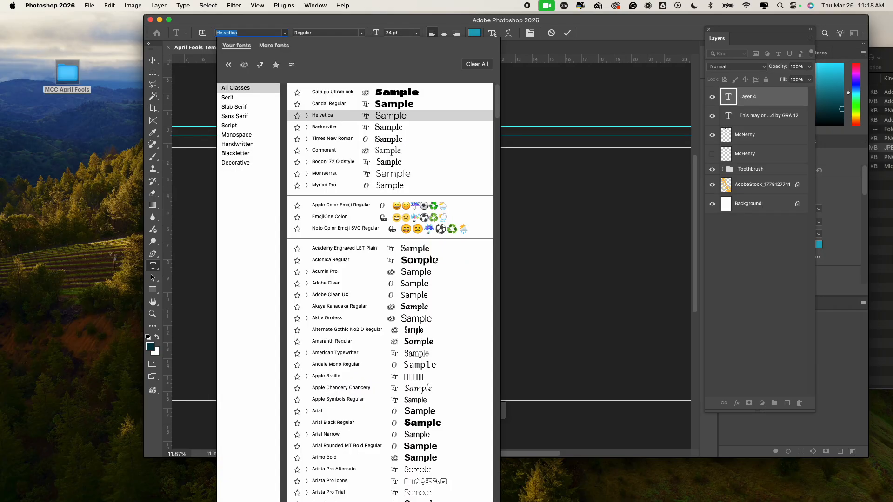
{"action": "left_click", "coordinate": [318, 104]}
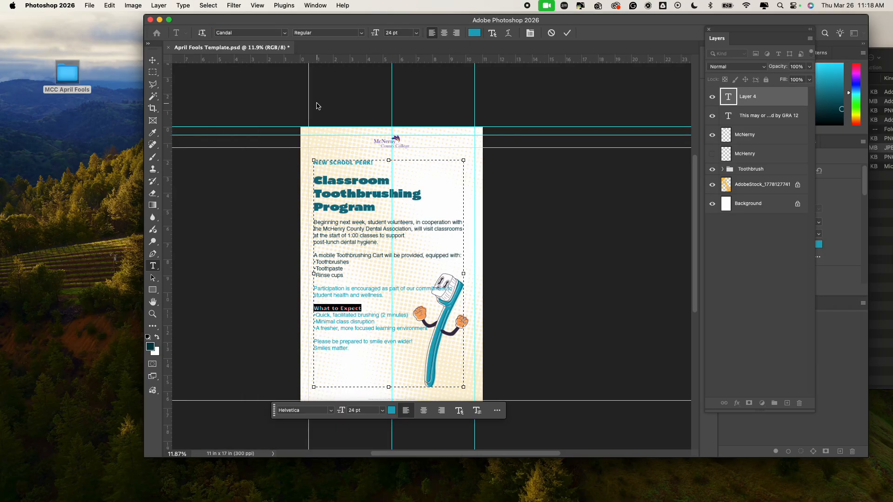
{"action": "left_click", "coordinate": [369, 162]}
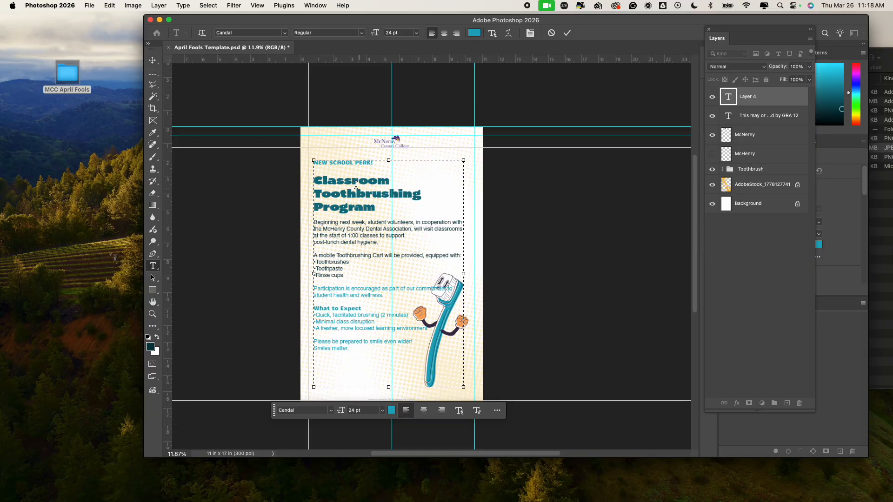
{"action": "left_click", "coordinate": [365, 308]}
{"action": "key", "text": "Return"}
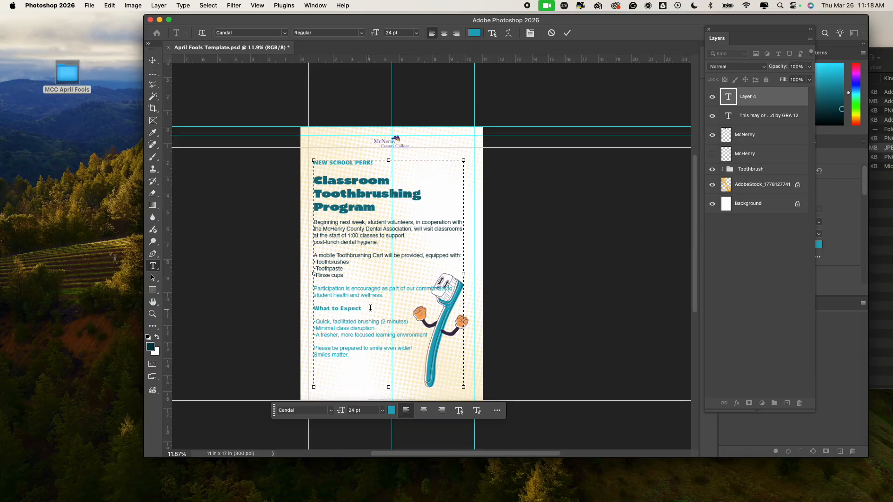
Step: Recolor the "Participation is encouraged" paragraph and the bullets under "What to Expect" to dark teal #013a43
{"action": "left_click_drag", "start_coordinate": [390, 297], "coordinate": [303, 288]}
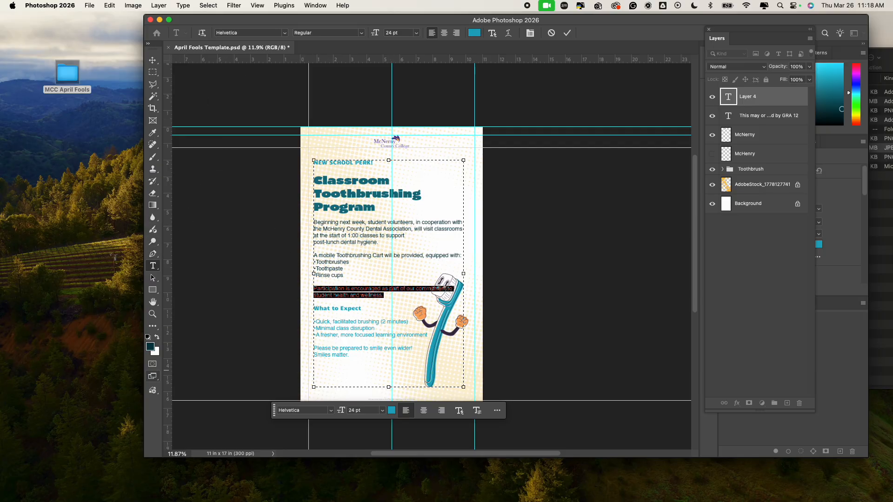
{"action": "left_click", "coordinate": [150, 346]}
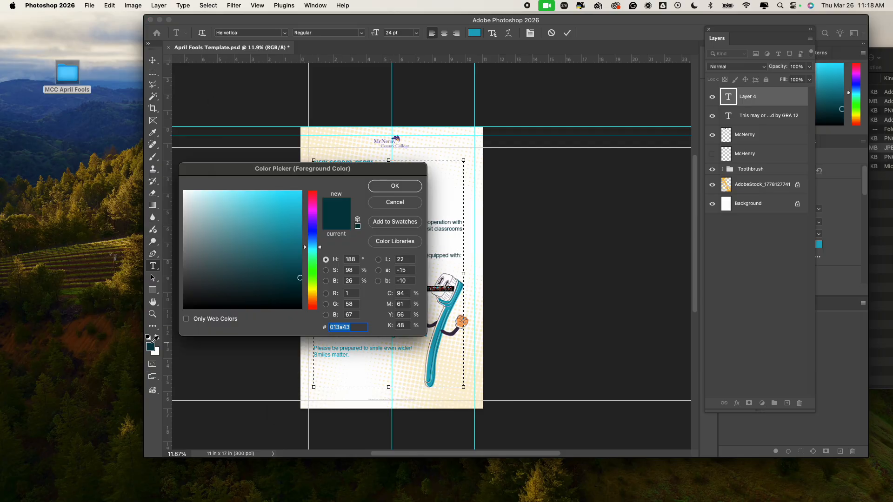
{"action": "left_click", "coordinate": [385, 187]}
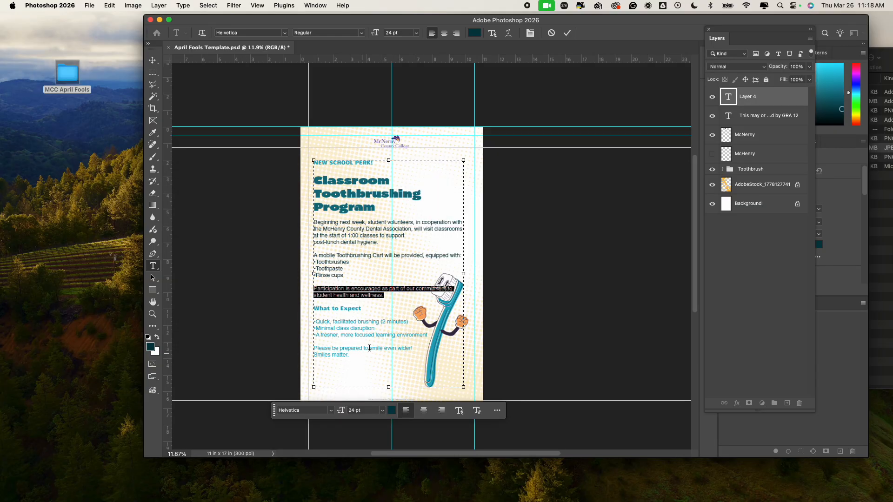
{"action": "left_click_drag", "start_coordinate": [426, 338], "coordinate": [290, 320]}
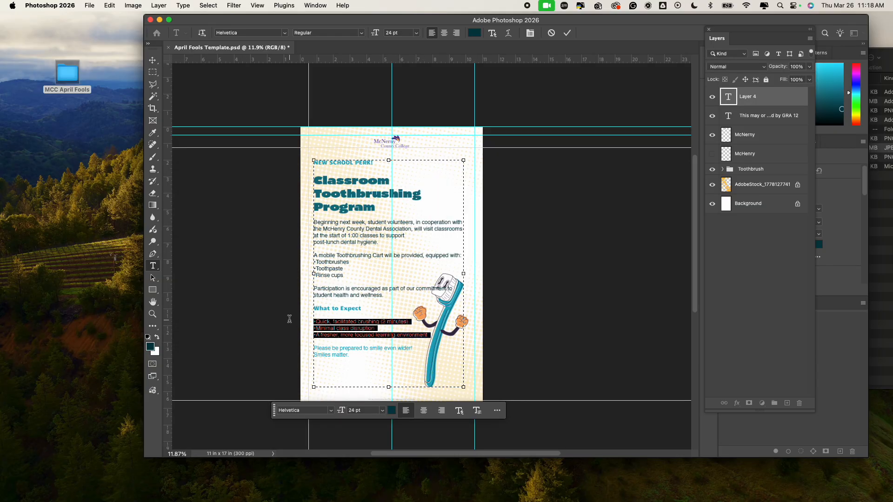
{"action": "left_click", "coordinate": [151, 346]}
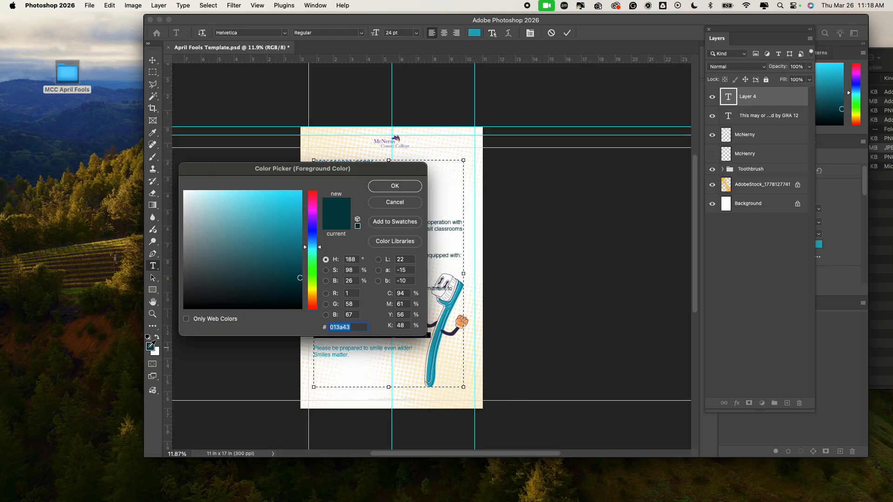
{"action": "left_click", "coordinate": [392, 185]}
Step: Enlarge the "What to Expect" subheading to 36 pt
{"action": "left_click_drag", "start_coordinate": [380, 307], "coordinate": [301, 309]}
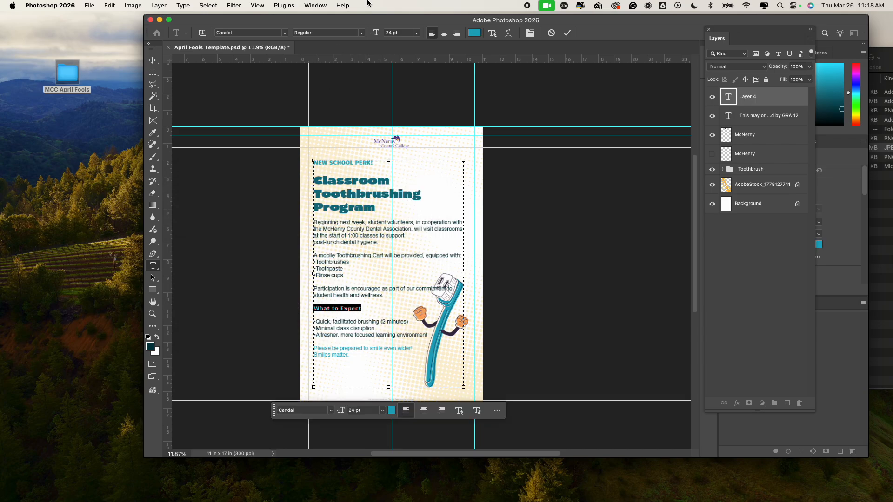
{"action": "left_click", "coordinate": [417, 32]}
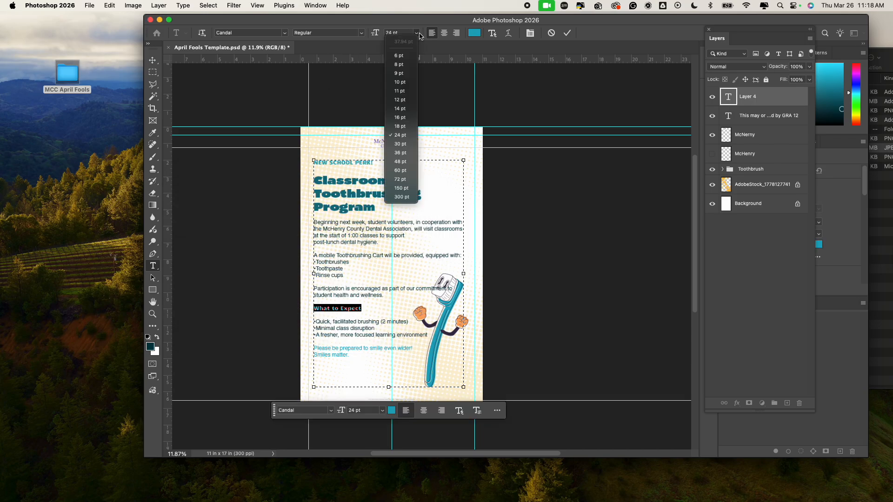
{"action": "left_click", "coordinate": [397, 153]}
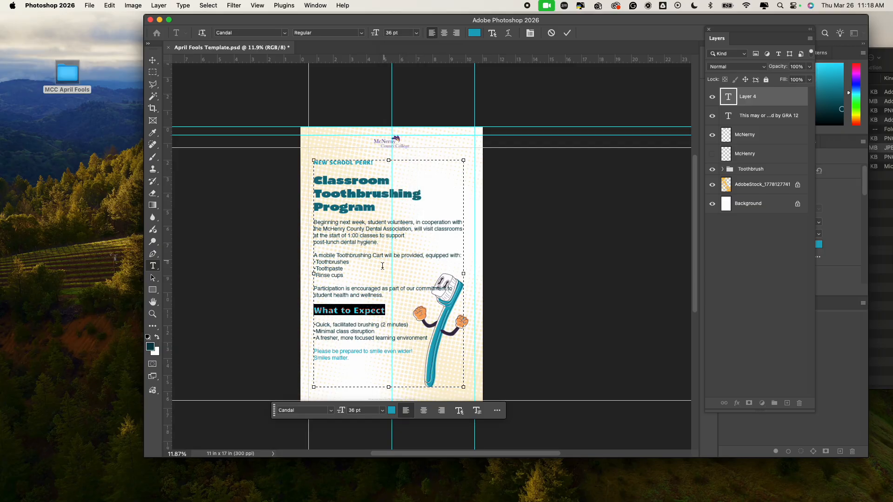
Step: Try removing the blank line below "What to Expect" and put it back
{"action": "left_click", "coordinate": [322, 324]}
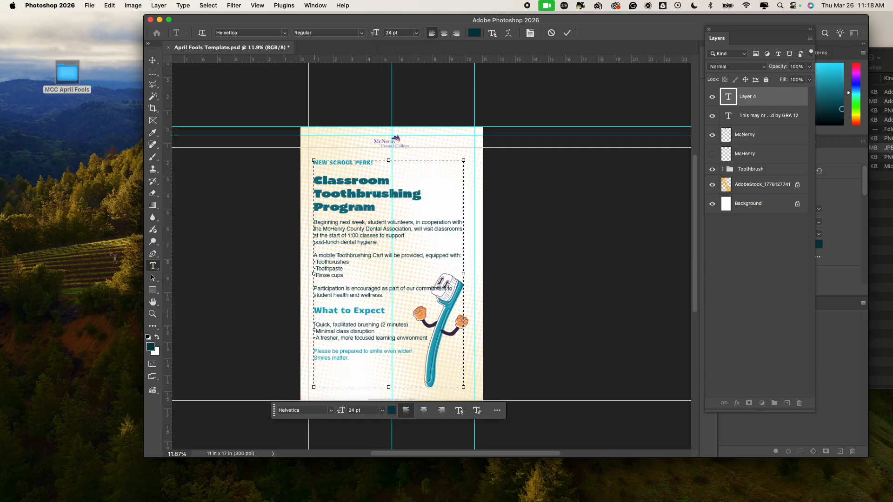
{"action": "key", "text": "BackSpace"}
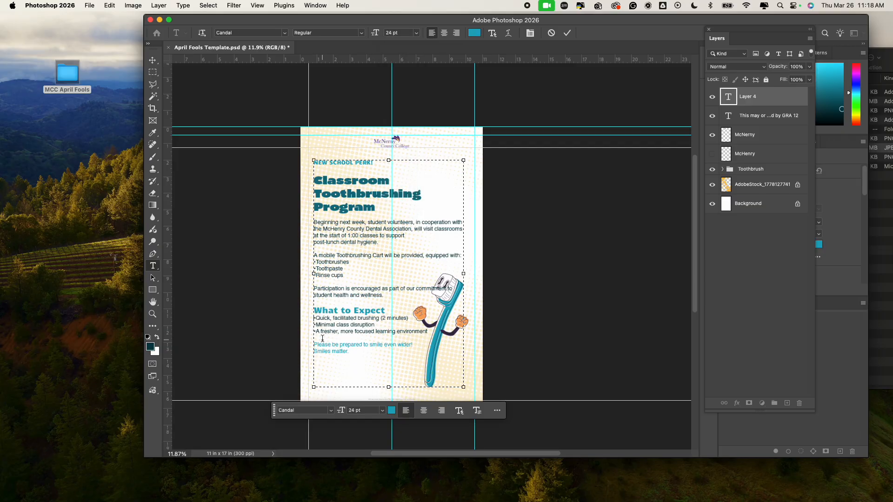
{"action": "key", "text": "Return"}
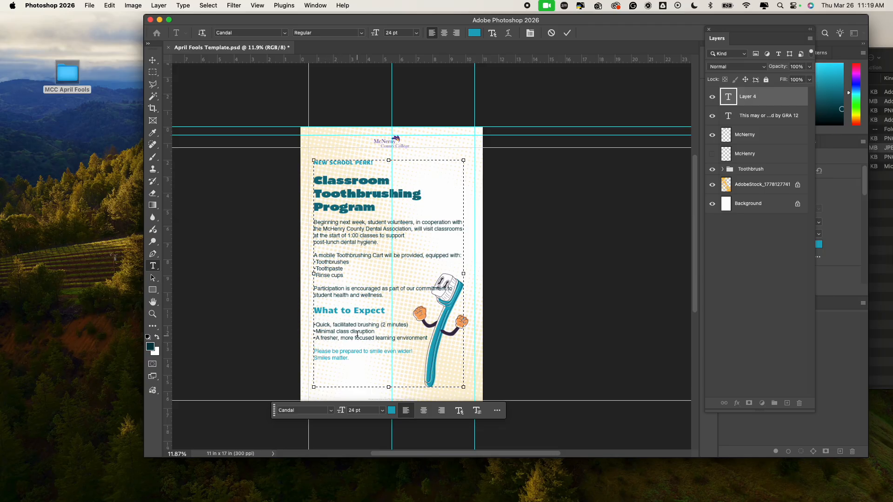
Step: Add a space after the bullet character of each of the three items under "What to Expect"
{"action": "left_click", "coordinate": [317, 325]}
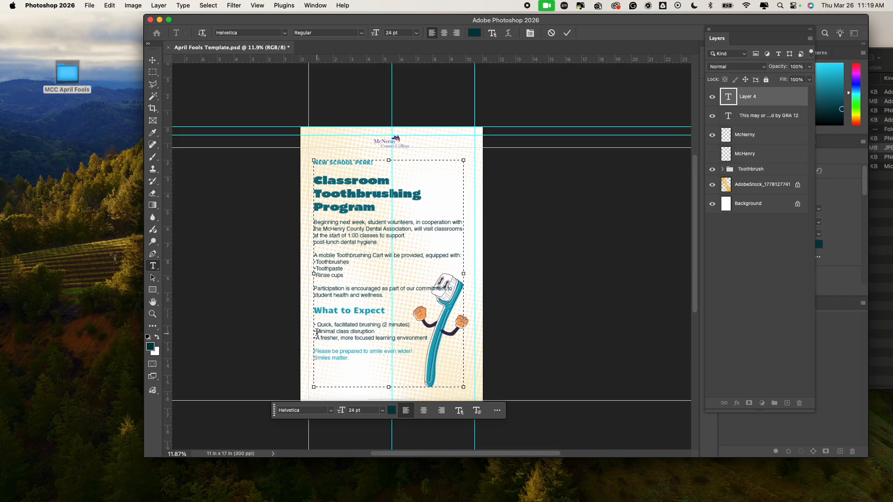
{"action": "left_click", "coordinate": [316, 331]}
{"action": "left_click", "coordinate": [316, 338]}
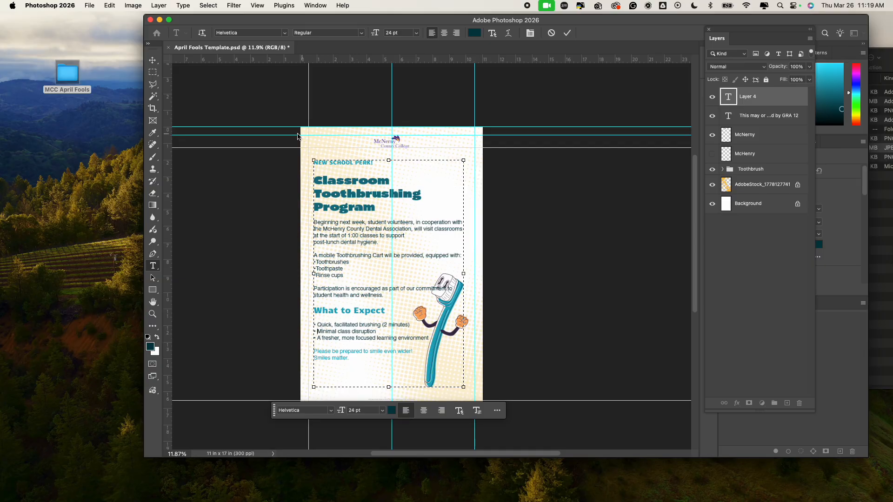
Step: Move the text block slightly up toward the logo and remove the blank line between "NEW SCHOOL PERK!" and the "Classroom Toothbrushing Program" heading
{"action": "left_click", "coordinate": [153, 60]}
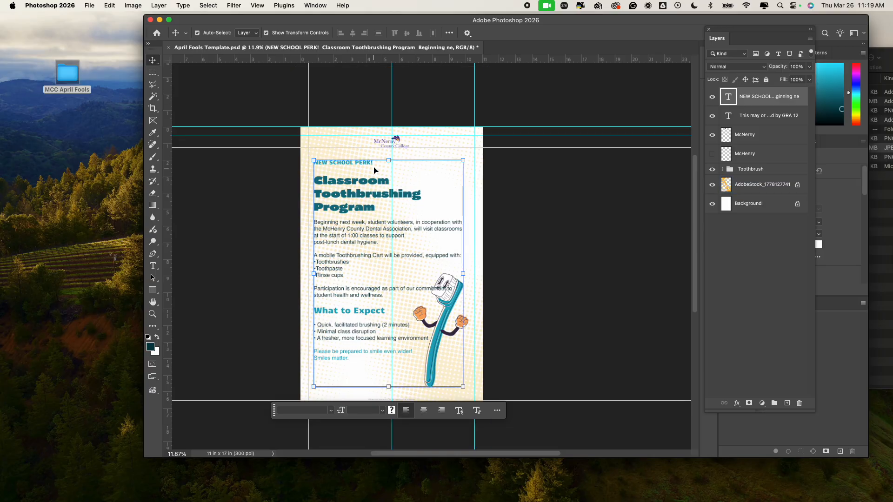
{"action": "left_click_drag", "start_coordinate": [370, 185], "coordinate": [370, 177]}
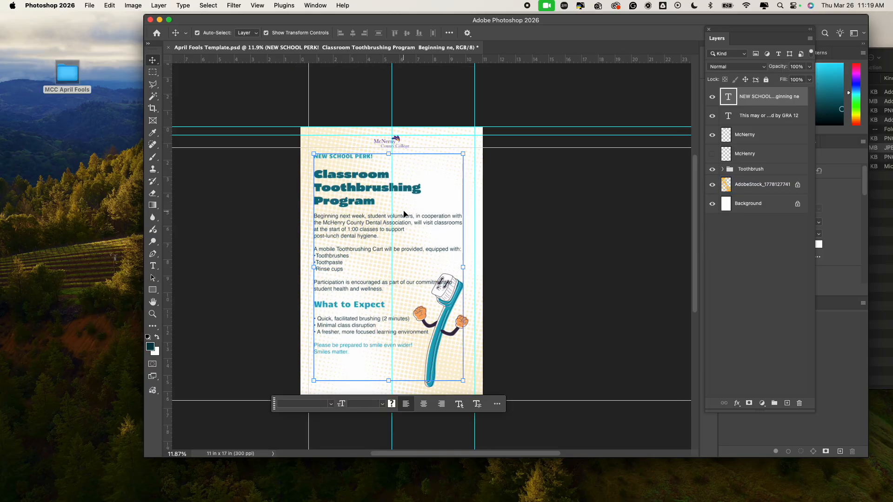
{"action": "double_click", "coordinate": [318, 177]}
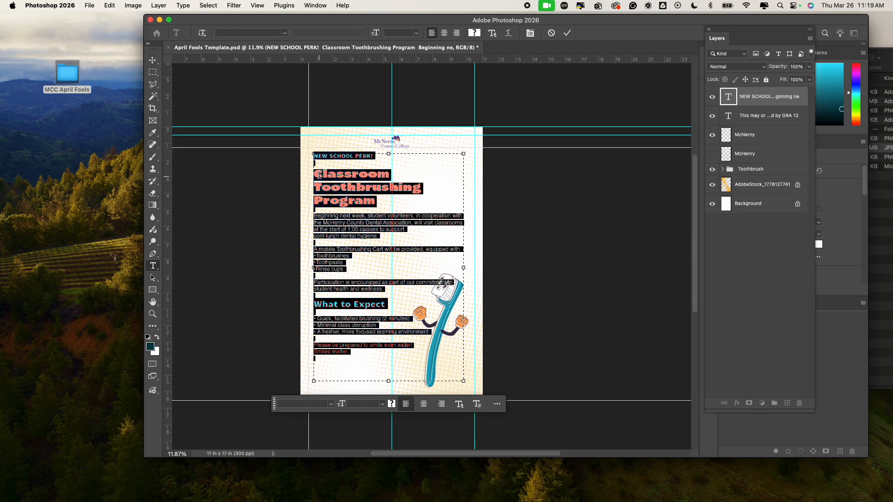
{"action": "left_click", "coordinate": [316, 175]}
{"action": "key", "text": "BackSpace"}
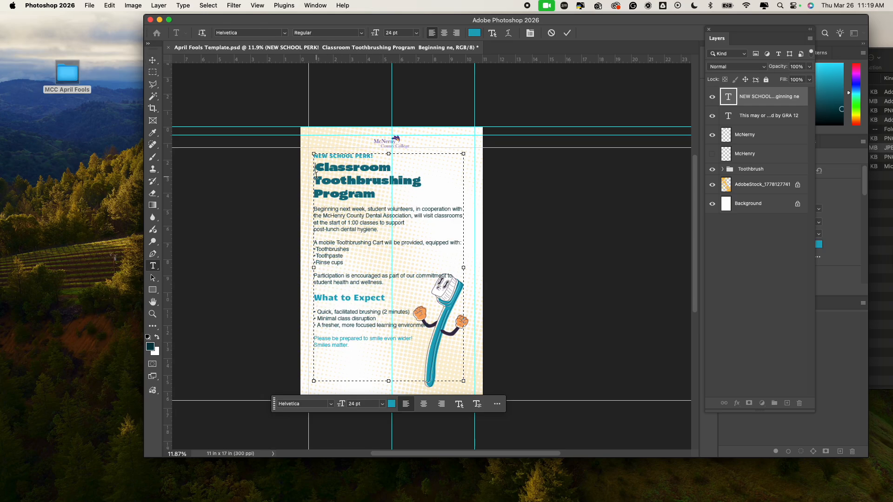
{"action": "left_click_drag", "start_coordinate": [383, 156], "coordinate": [303, 156]}
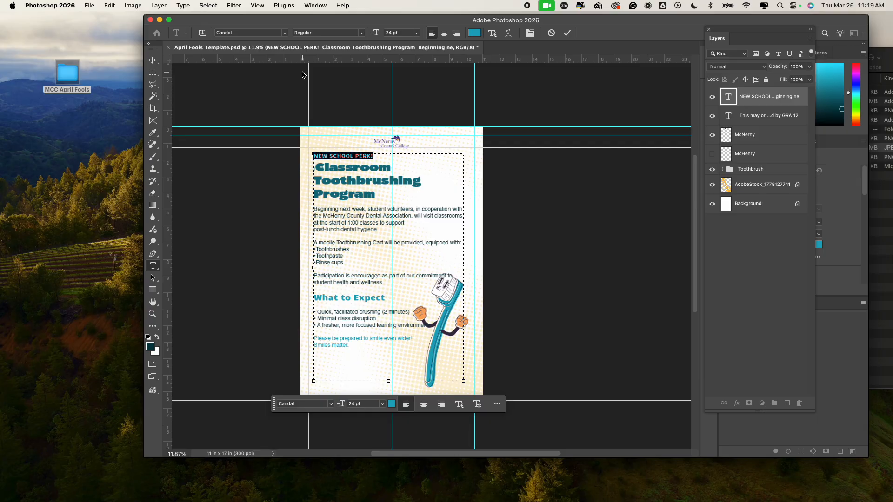
{"action": "left_click", "coordinate": [374, 186]}
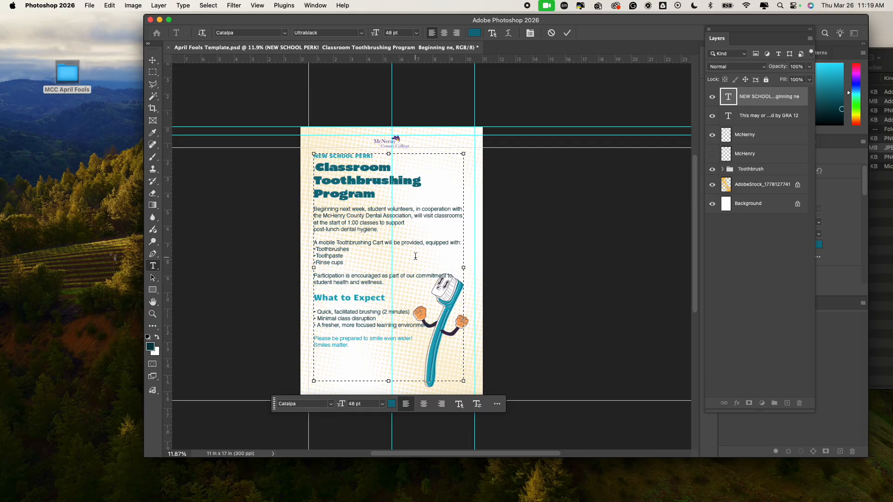
Step: Break the last bullet so "environment" sits on its own indented line, and remove the blank line below "What to Expect"
{"action": "left_click", "coordinate": [399, 326]}
{"action": "key", "text": "Return"}
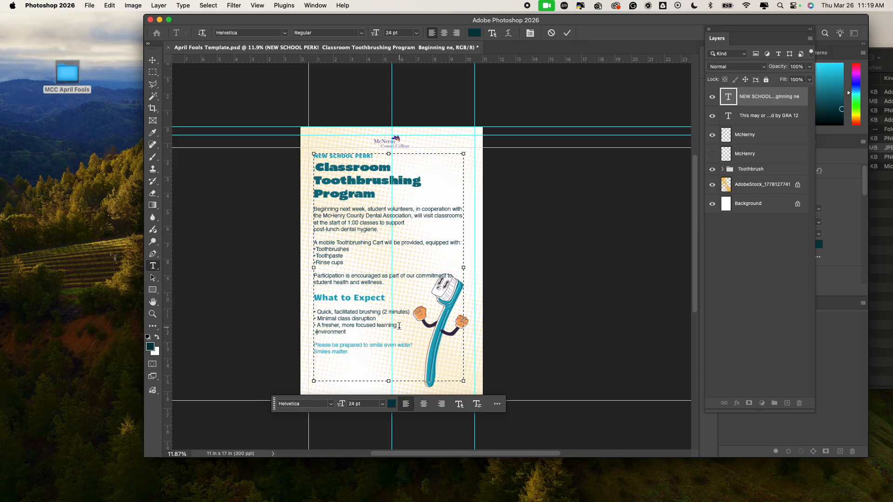
{"action": "key", "text": "BackSpace"}
{"action": "key", "text": "BackSpace"}
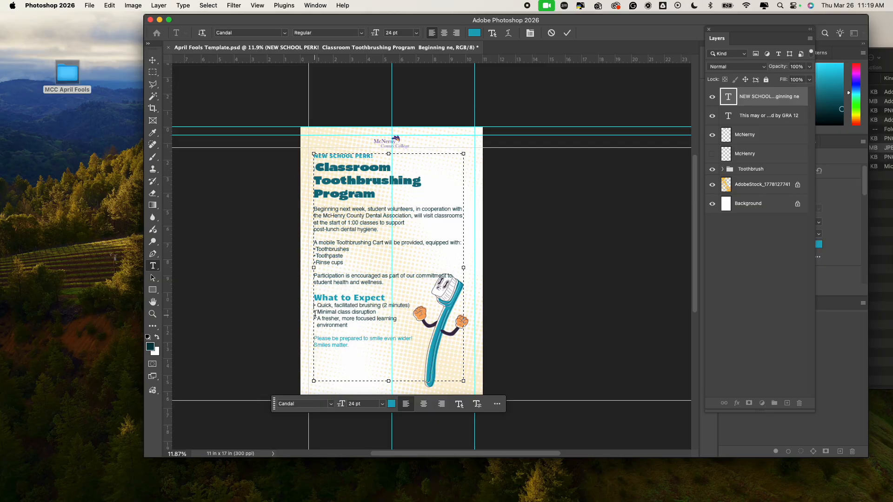
Step: Restore the blank line below "What to Expect" and break the participation sentence before "commitment" to clear the toothbrush
{"action": "key", "text": "Return"}
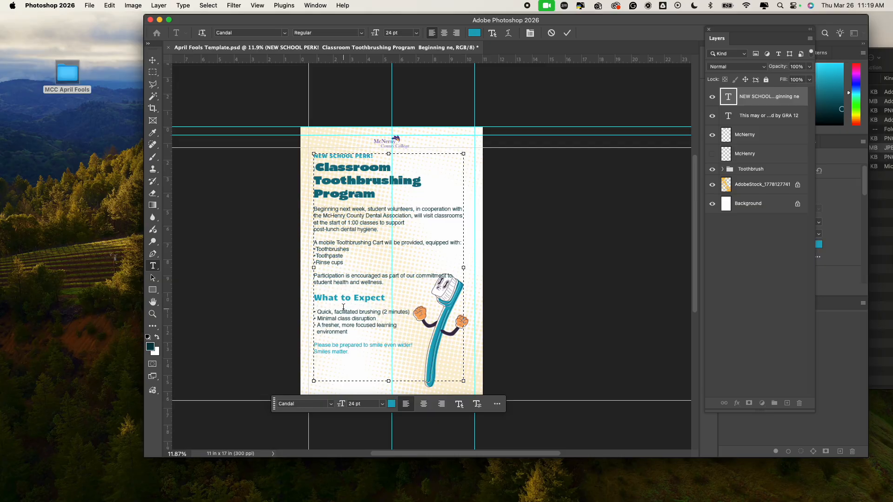
{"action": "left_click", "coordinate": [417, 276]}
{"action": "key", "text": "Return"}
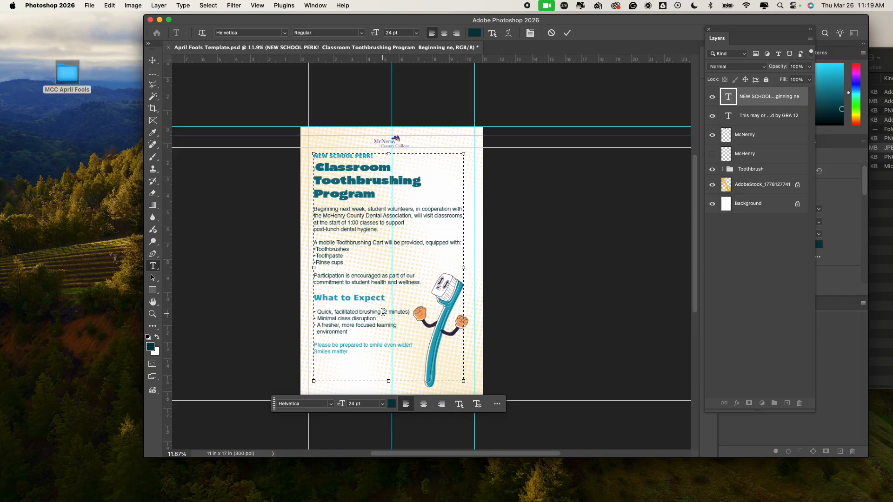
Step: Set the font size of the three bullet items under "What to Expect" to 22 pt
{"action": "left_click_drag", "start_coordinate": [349, 332], "coordinate": [306, 310]}
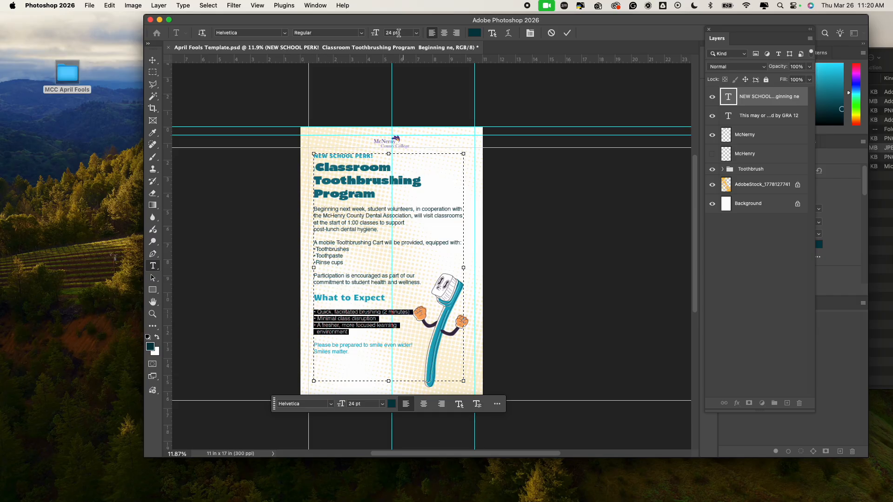
{"action": "double_click", "coordinate": [391, 33]}
{"action": "type", "text": "22"}
{"action": "key", "text": "Return"}
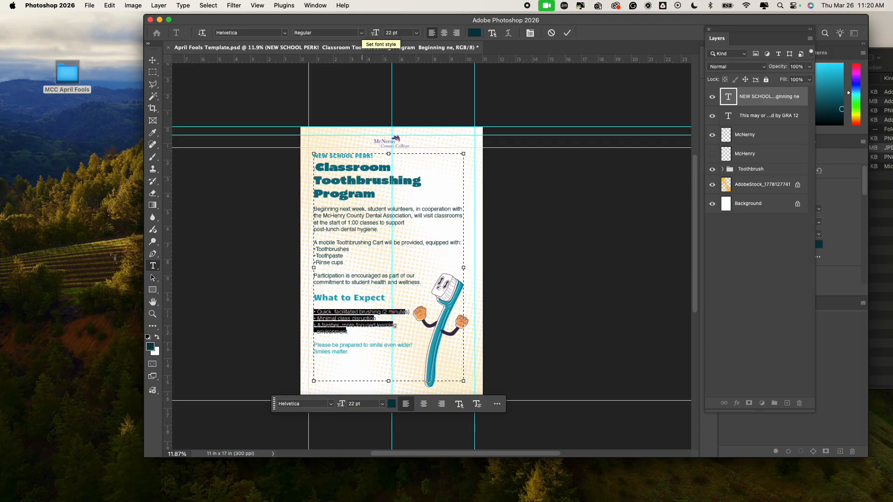
{"action": "left_click", "coordinate": [358, 348]}
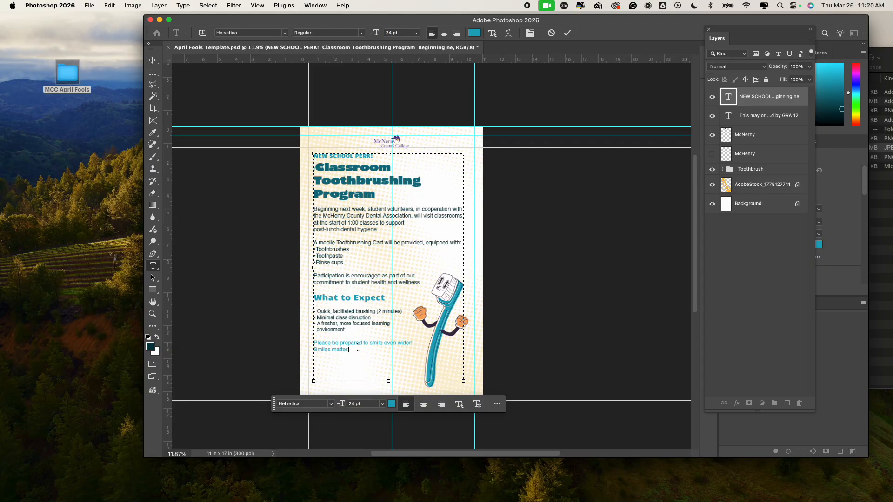
Step: Change the font of the closing lines "Please be prepared to smile even wider! Smiles matter." to Candal Regular
{"action": "left_click_drag", "start_coordinate": [358, 351], "coordinate": [309, 341]}
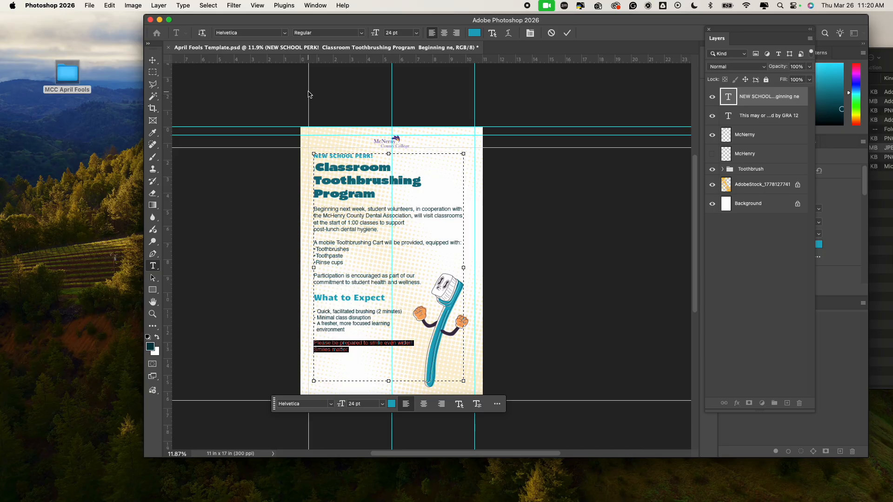
{"action": "left_click", "coordinate": [284, 33]}
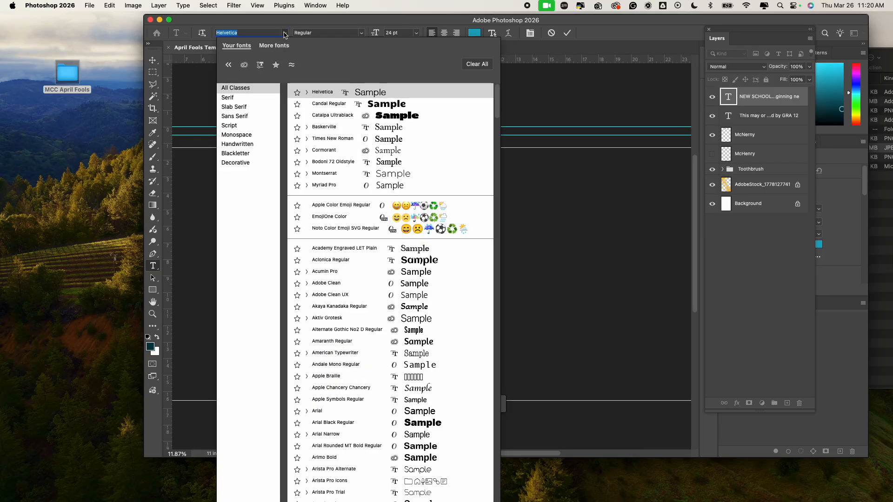
{"action": "left_click", "coordinate": [333, 107]}
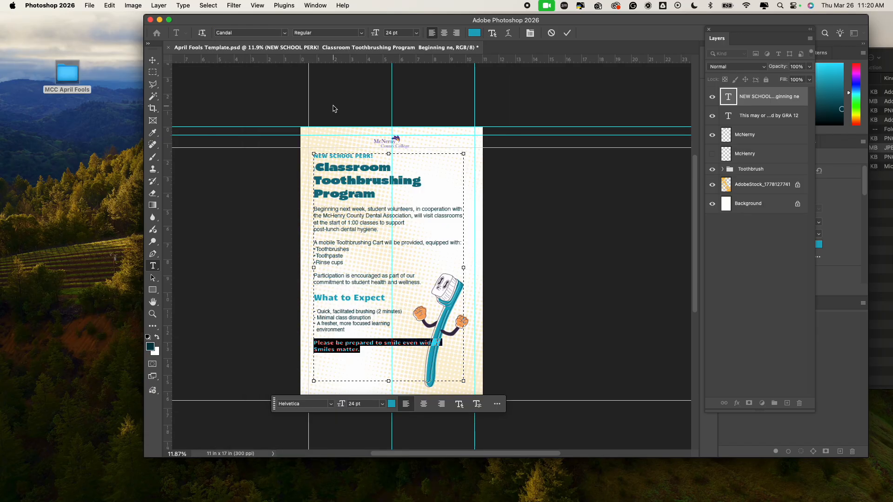
{"action": "left_click", "coordinate": [325, 164]}
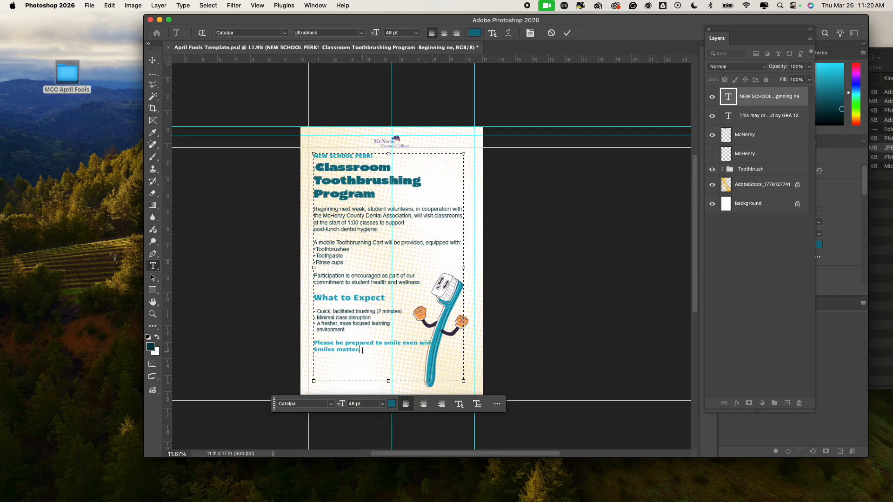
Step: Apply faux italic to the closing lines at the end of the text block
{"action": "left_click_drag", "start_coordinate": [362, 350], "coordinate": [313, 337]}
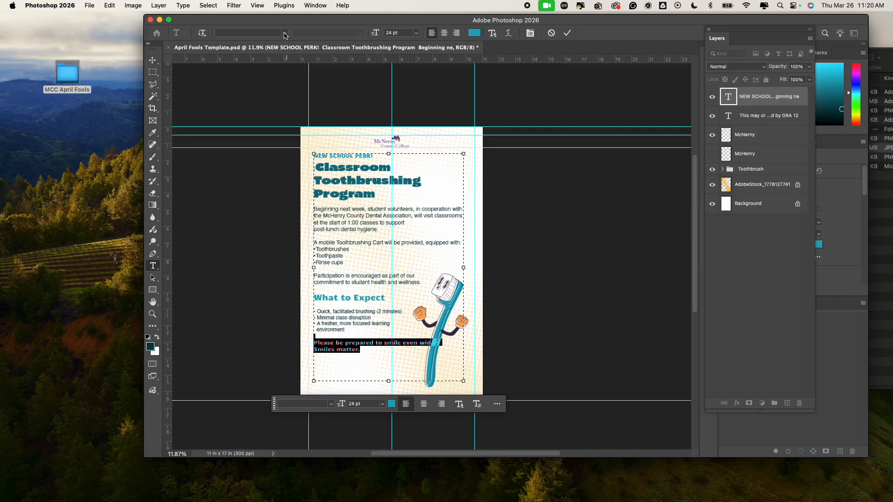
{"action": "left_click", "coordinate": [285, 34]}
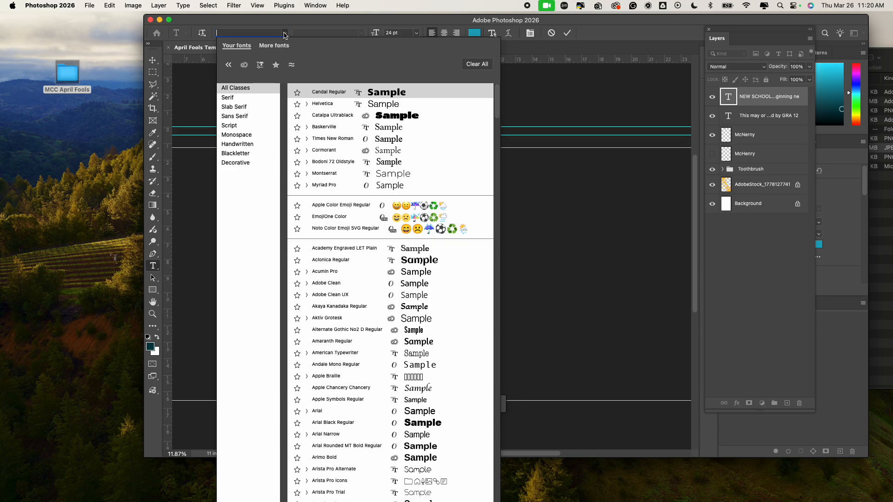
{"action": "left_click", "coordinate": [324, 20]}
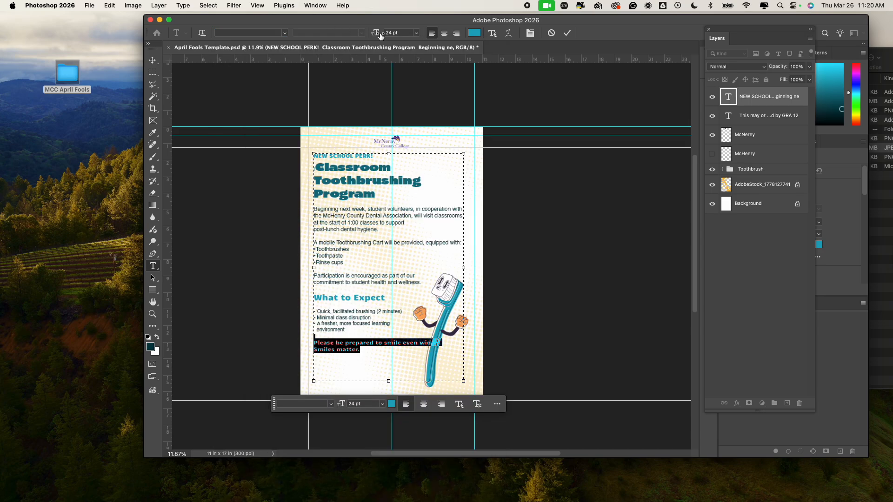
{"action": "left_click", "coordinate": [530, 33]}
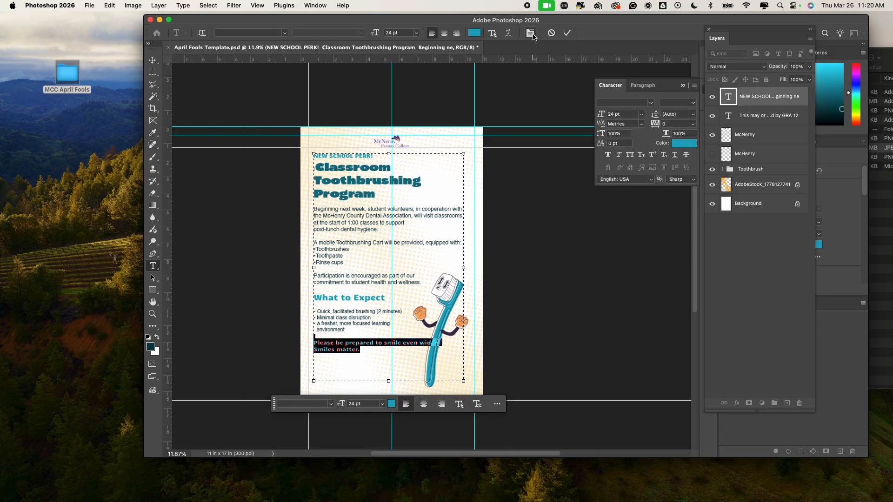
{"action": "left_click", "coordinate": [620, 155]}
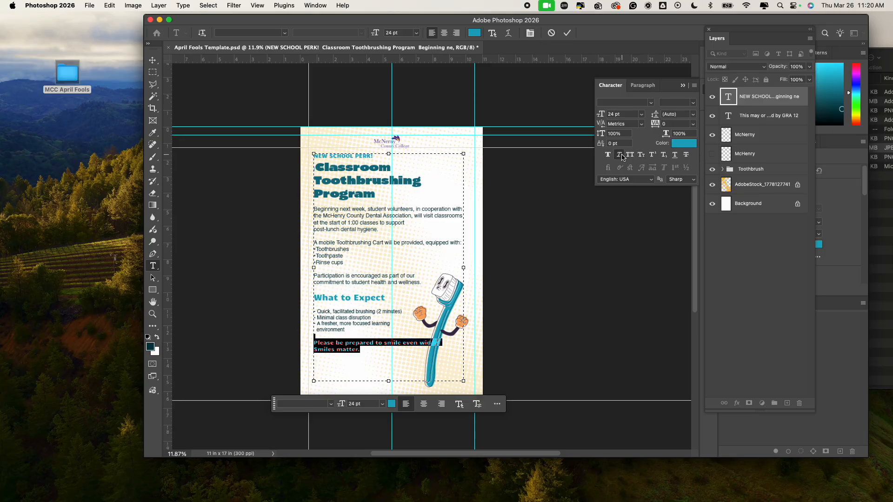
{"action": "left_click", "coordinate": [381, 352]}
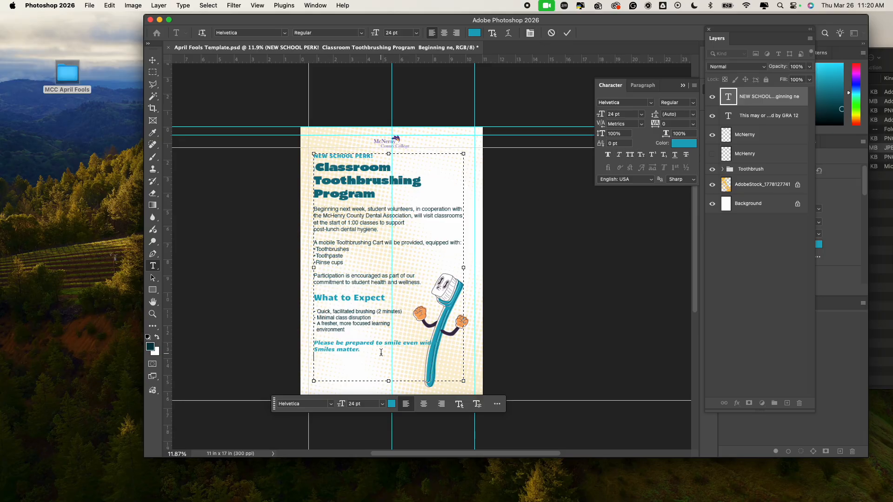
Step: Delete the "Smiles matter." line and break the closing sentence so "even wider!" sits on its own line
{"action": "left_click", "coordinate": [421, 343]}
{"action": "key", "text": "Return"}
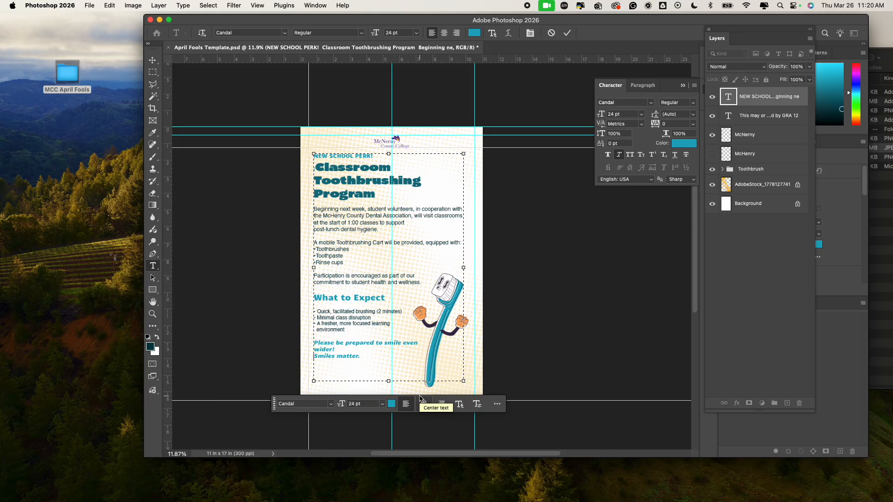
{"action": "left_click_drag", "start_coordinate": [362, 356], "coordinate": [301, 357]}
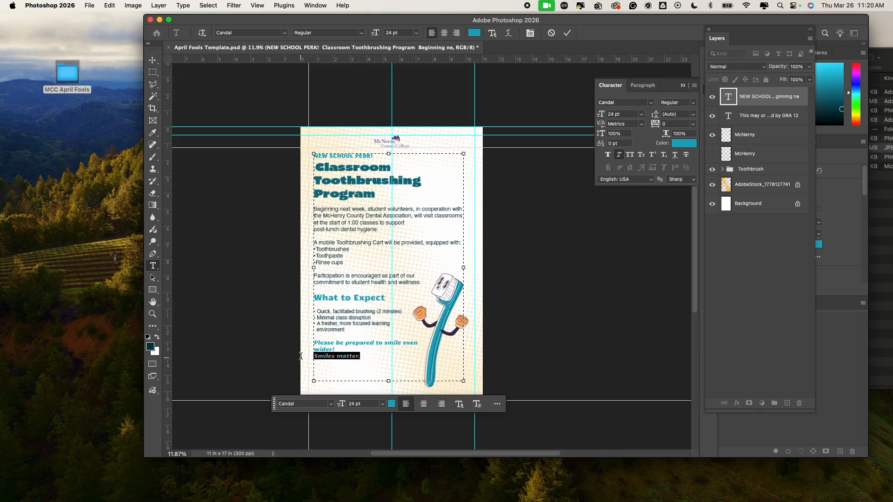
{"action": "key", "text": "BackSpace"}
{"action": "key", "text": "Return"}
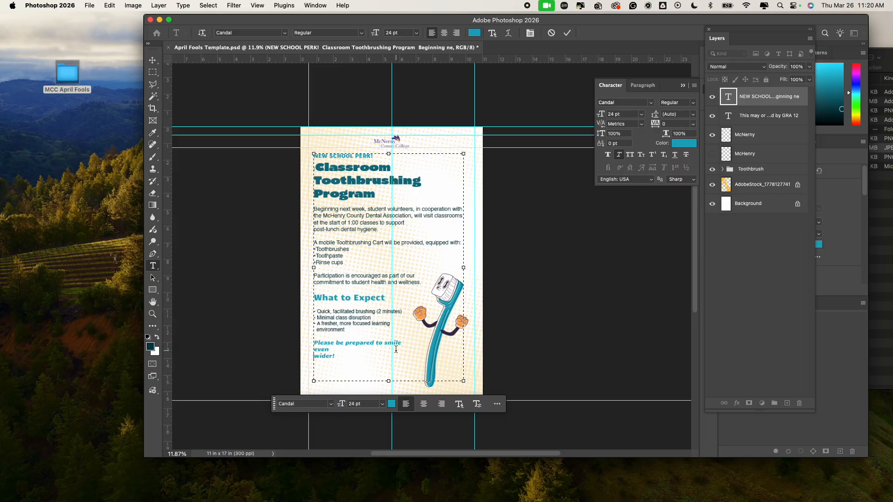
{"action": "key", "text": "BackSpace"}
{"action": "left_click", "coordinate": [153, 61]}
Step: Extend the program text box downward and lower its upper edge so the text starts farther below the logo
{"action": "left_click", "coordinate": [331, 348]}
{"action": "scroll", "coordinate": [331, 348], "scroll_direction": "down", "scroll_amount": 2}
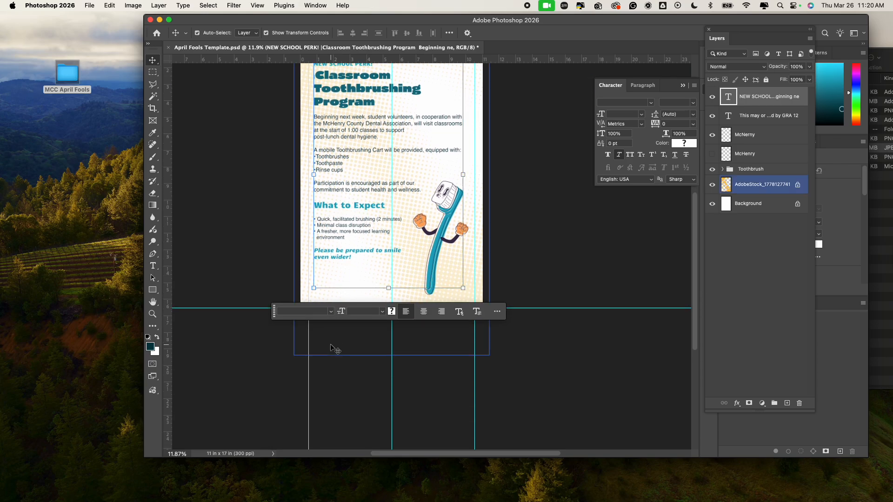
{"action": "left_click", "coordinate": [426, 390]}
{"action": "left_click", "coordinate": [355, 249]}
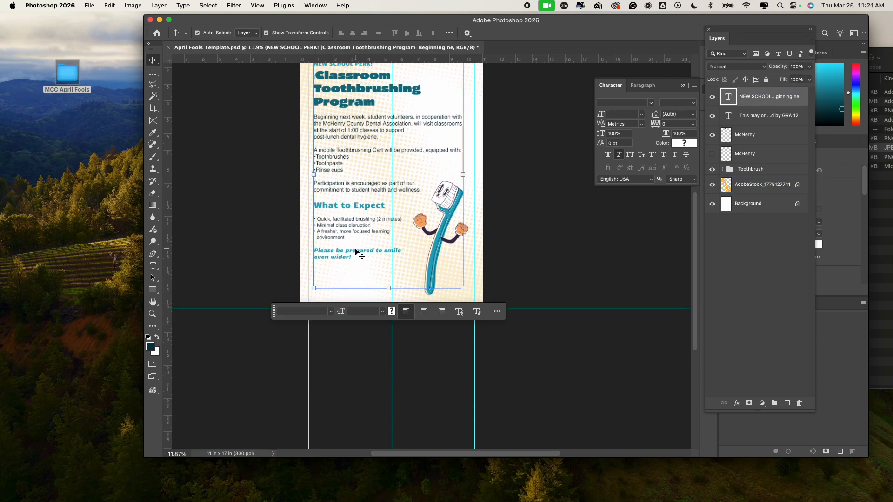
{"action": "double_click", "coordinate": [349, 252]}
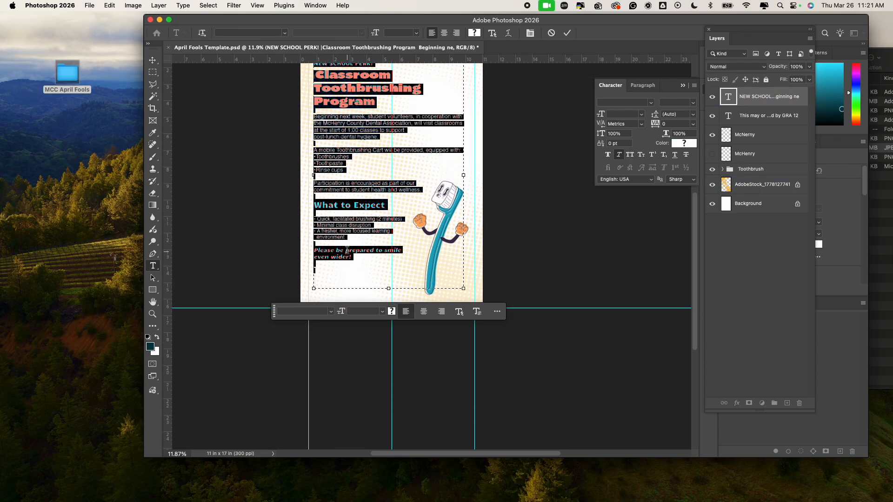
{"action": "left_click", "coordinate": [358, 274]}
{"action": "scroll", "coordinate": [375, 353], "scroll_direction": "up", "scroll_amount": 2}
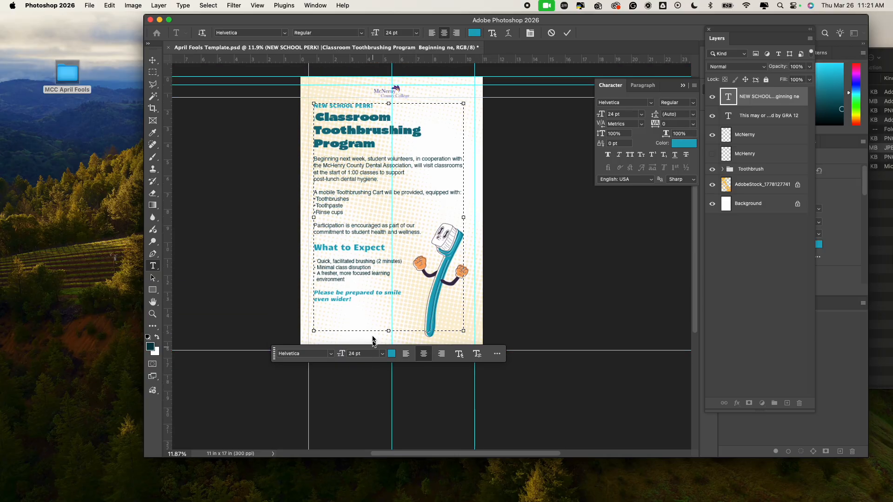
{"action": "left_click_drag", "start_coordinate": [388, 331], "coordinate": [389, 343]}
{"action": "left_click_drag", "start_coordinate": [388, 104], "coordinate": [387, 117]}
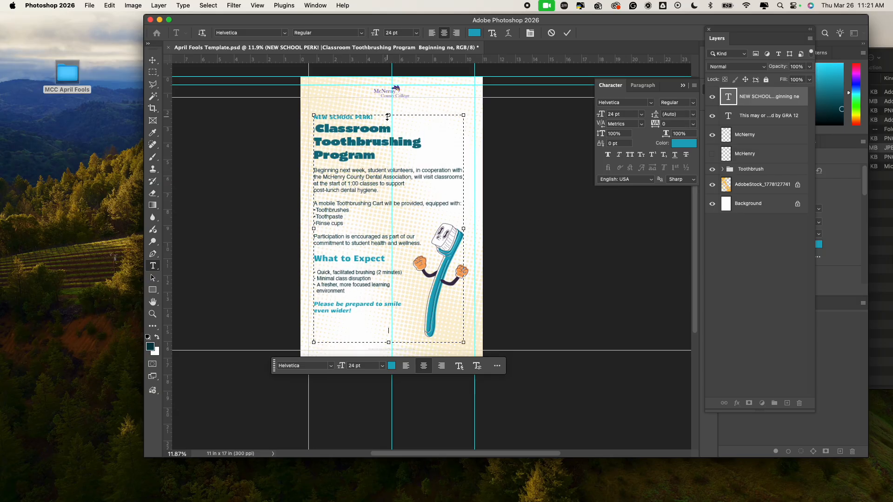
Step: Try leadings of 16 pt and 36 pt on all text below the main heading, settling on 30 pt
{"action": "left_click", "coordinate": [378, 317]}
{"action": "left_click_drag", "start_coordinate": [340, 295], "coordinate": [305, 168]}
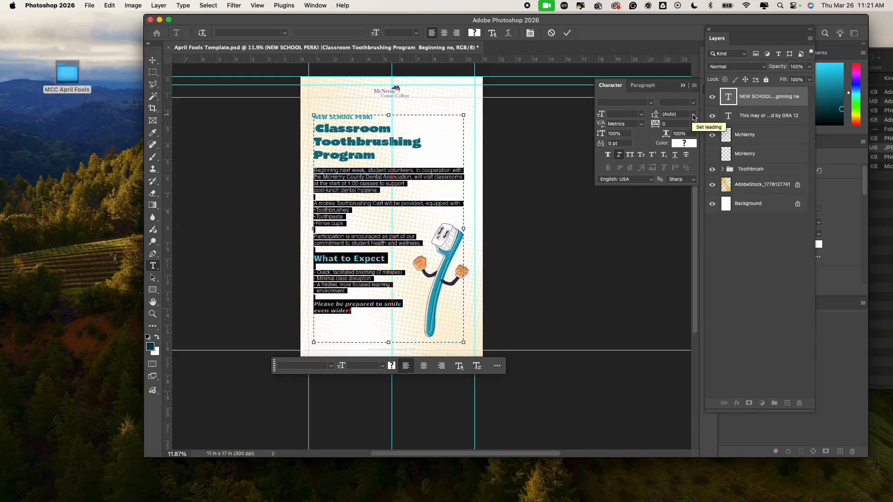
{"action": "left_click", "coordinate": [693, 115]}
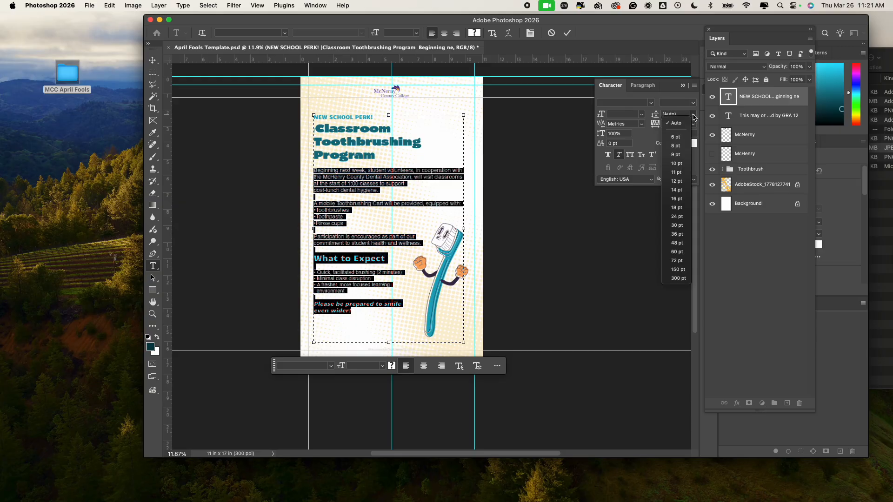
{"action": "left_click", "coordinate": [676, 199]}
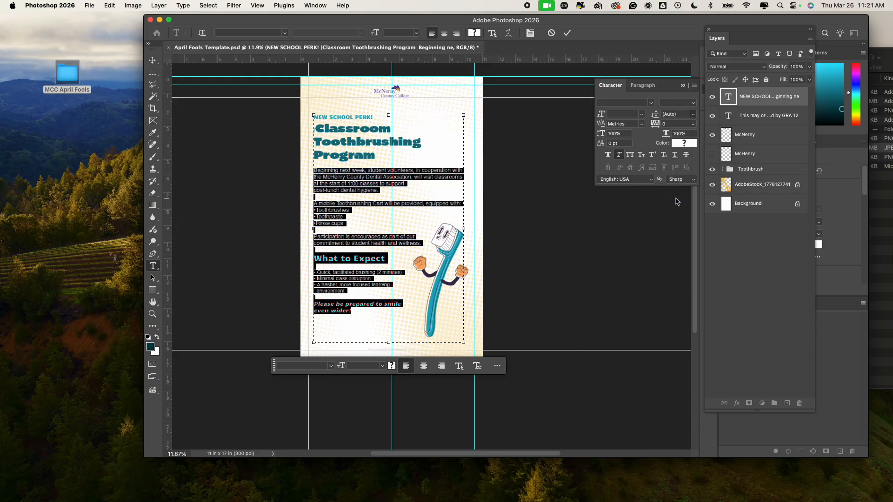
{"action": "left_click", "coordinate": [693, 116]}
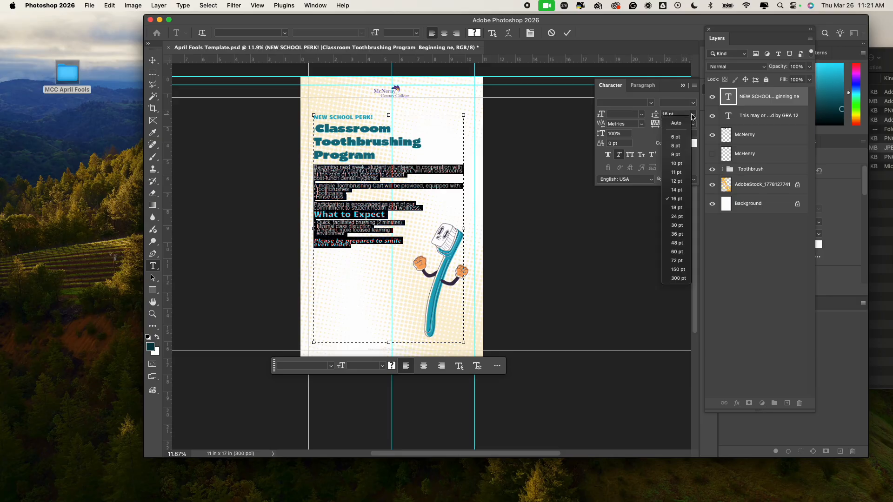
{"action": "left_click", "coordinate": [677, 234]}
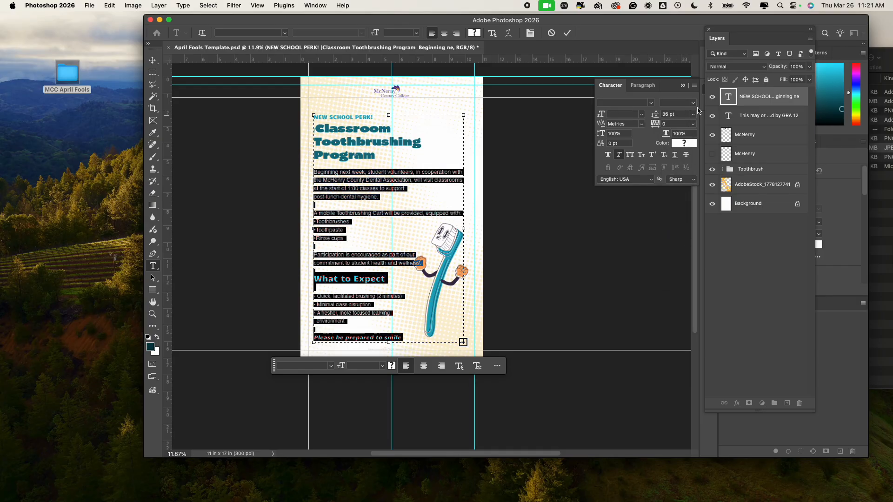
{"action": "left_click", "coordinate": [694, 117]}
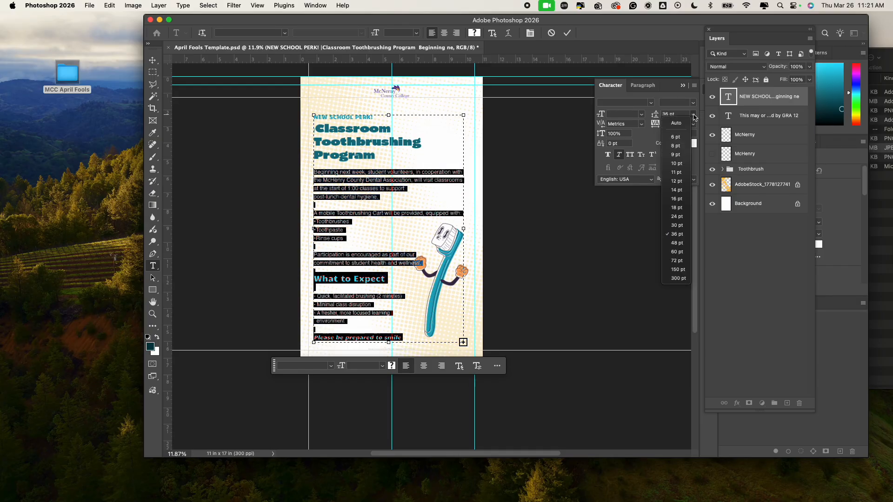
{"action": "left_click", "coordinate": [681, 227]}
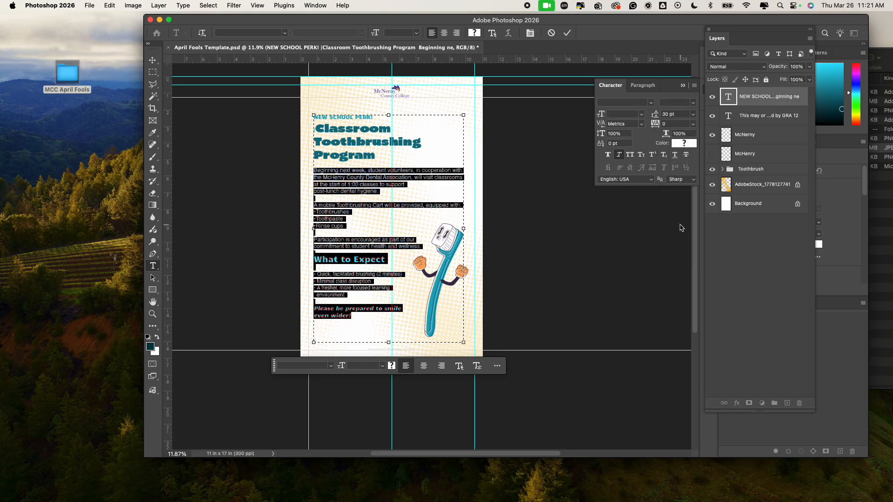
{"action": "left_click", "coordinate": [588, 255]}
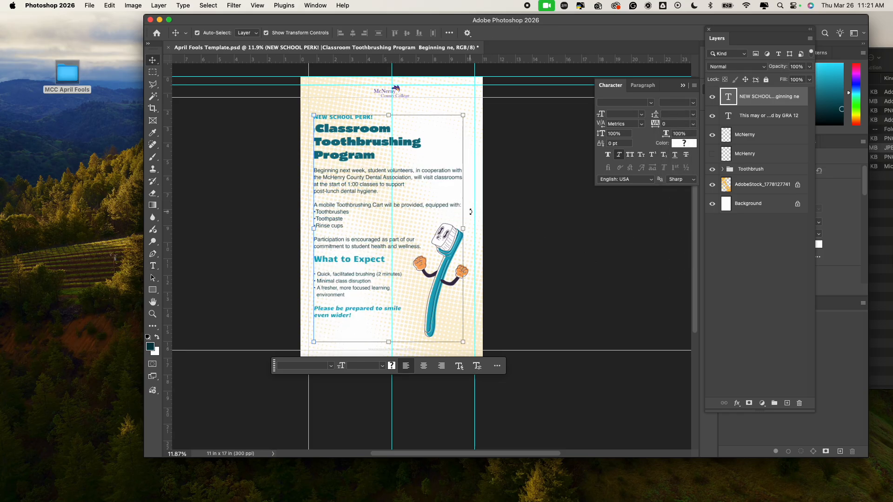
Step: Insert a blank line between the "equipped with:" sentence and the "Toothbrushes" bullet, and commit the text edit
{"action": "double_click", "coordinate": [409, 249]}
{"action": "left_click", "coordinate": [414, 246]}
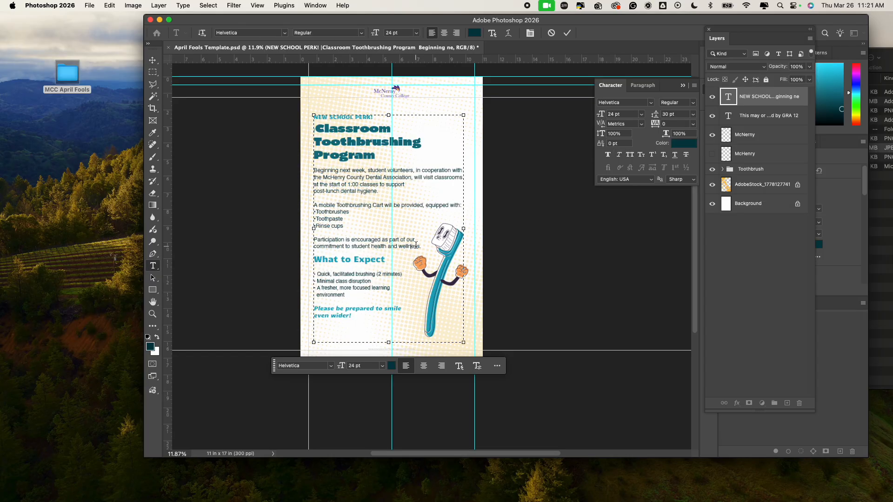
{"action": "left_click", "coordinate": [315, 212]}
{"action": "key", "text": "Return"}
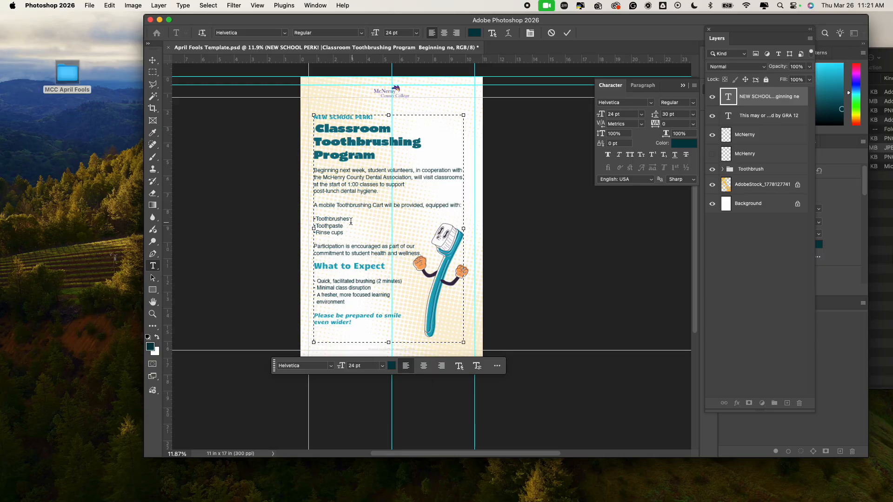
{"action": "key", "text": "BackSpace"}
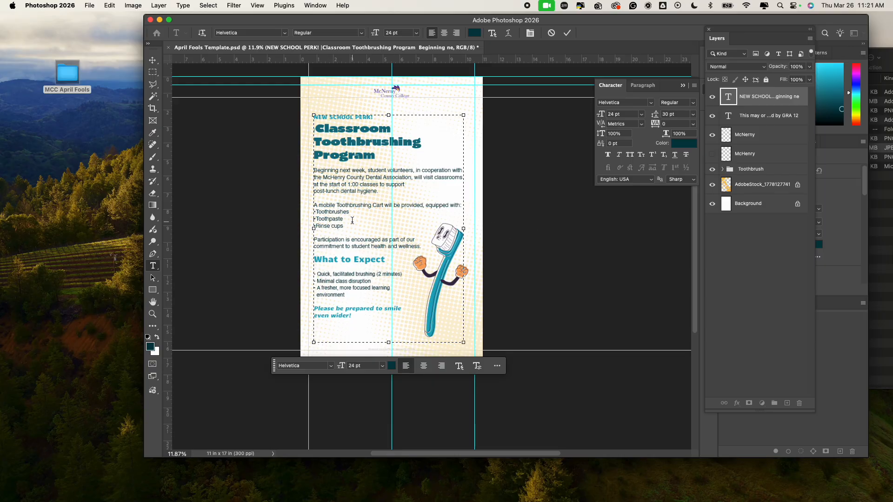
{"action": "key", "text": "Return"}
{"action": "key", "text": "super+Return"}
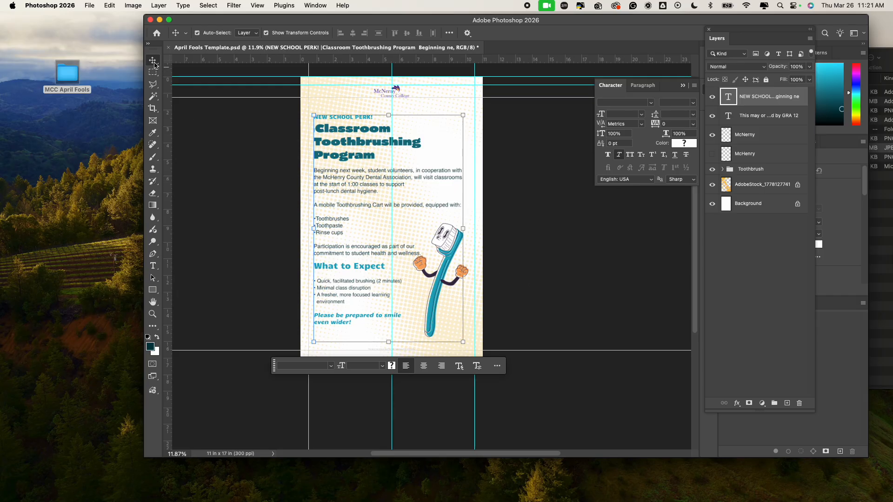
Step: Delete the leading space before "Classroom" in the main heading and commit the text edit
{"action": "left_click", "coordinate": [207, 139]}
{"action": "left_click", "coordinate": [325, 145]}
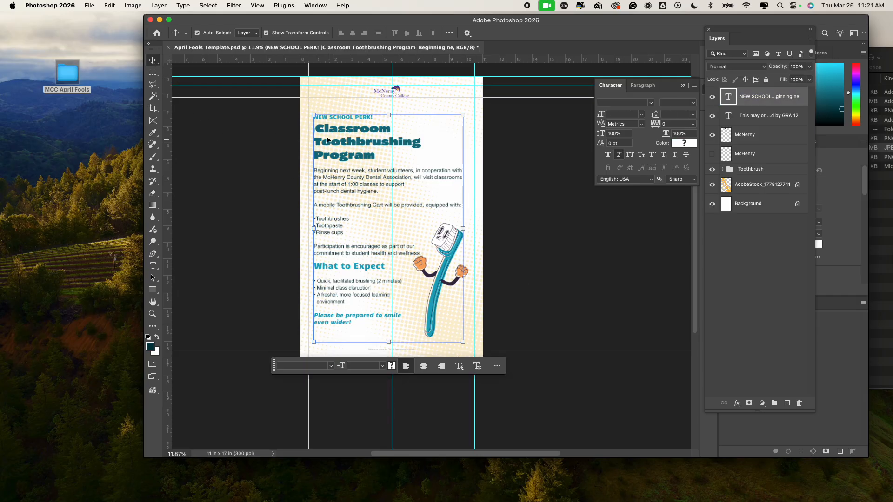
{"action": "double_click", "coordinate": [326, 139]}
{"action": "left_click", "coordinate": [315, 128]}
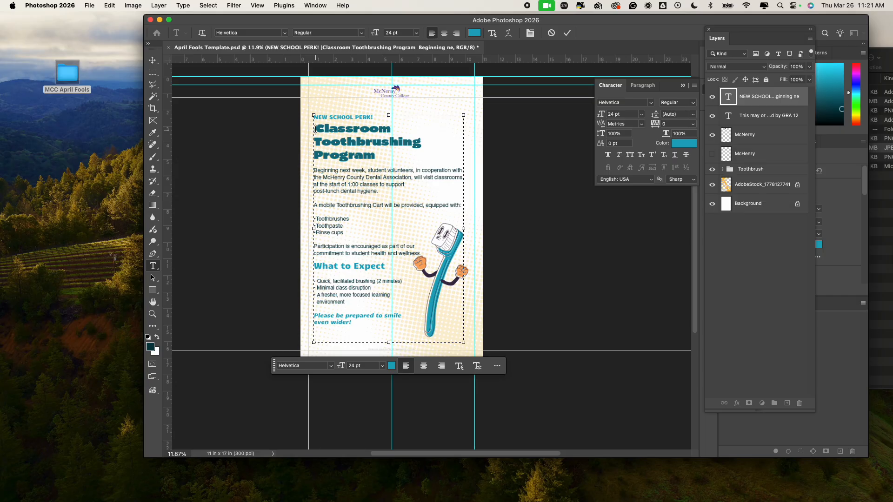
{"action": "key", "text": "BackSpace"}
{"action": "left_click", "coordinate": [522, 240]}
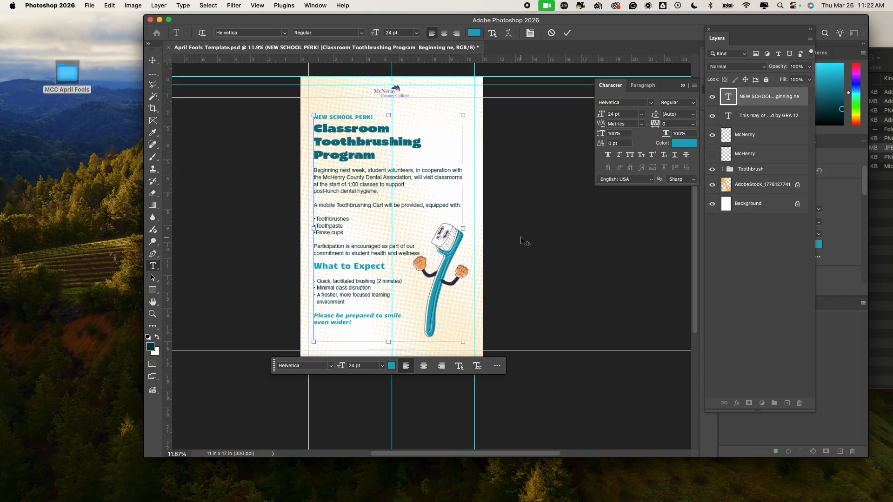
{"action": "key", "text": "v"}
{"action": "left_click", "coordinate": [524, 249]}
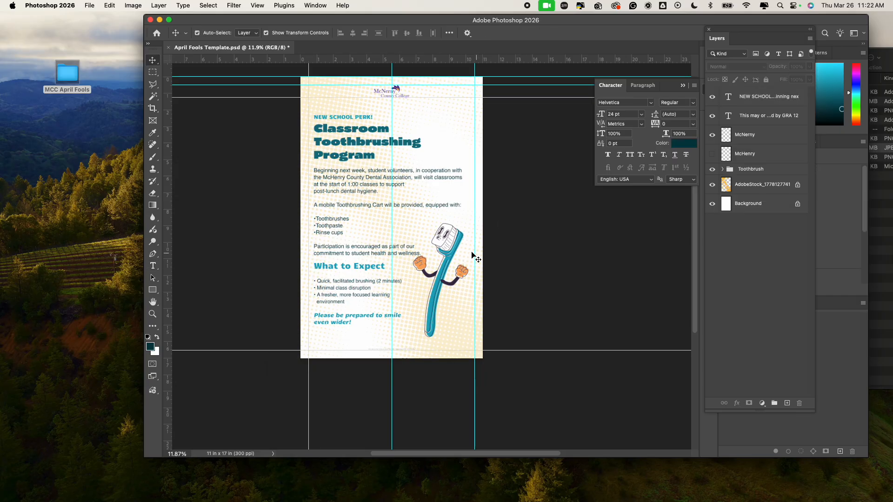
Step: Turn off Auto-Select and move the Toothbrush group down to the lower margin guide and slightly right toward the right margin guide
{"action": "left_click", "coordinate": [454, 255]}
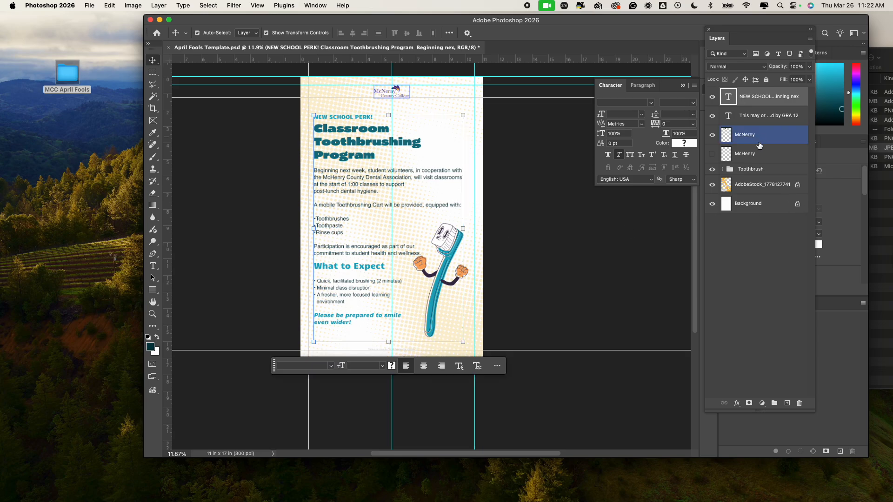
{"action": "left_click", "coordinate": [756, 169]}
{"action": "left_click", "coordinate": [197, 33]}
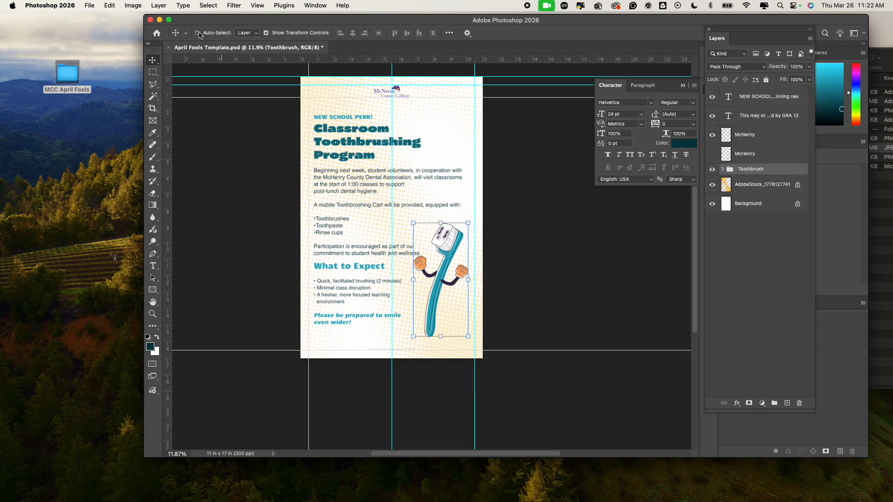
{"action": "left_click_drag", "start_coordinate": [440, 272], "coordinate": [439, 283]}
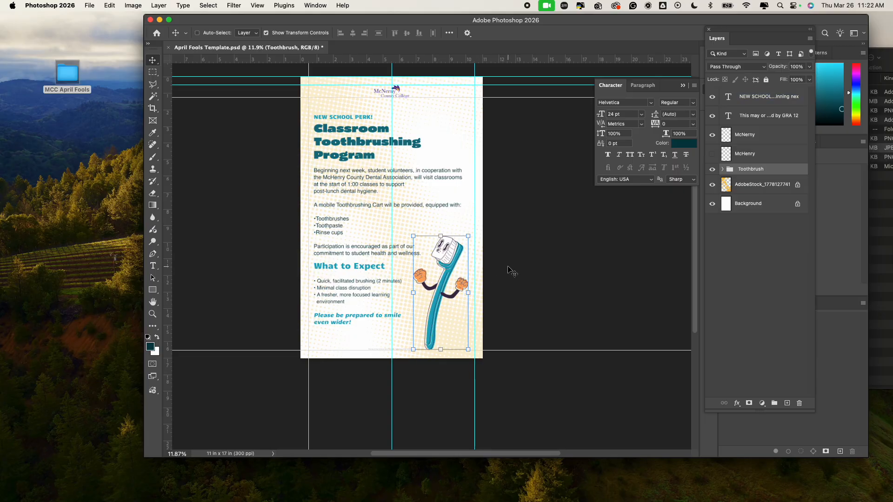
{"action": "key", "text": "shift+Right"}
{"action": "key", "text": "shift+Right"}
{"action": "key", "text": "shift+Right"}
{"action": "key", "text": "shift+Right"}
{"action": "key", "text": "shift+Right"}
{"action": "key", "text": "shift+Right"}
{"action": "key", "text": "shift+Right"}
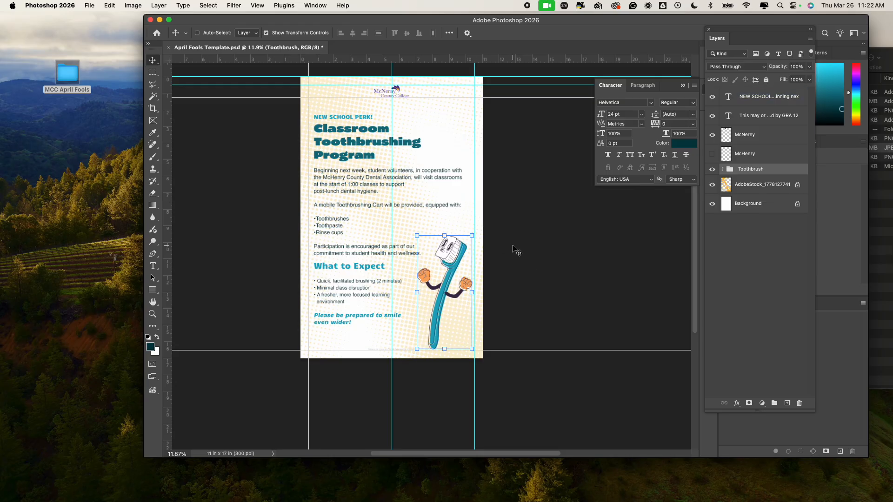
Step: Break the mobile Toothbrushing Cart sentence so "equipped with:" starts on its own line, and commit the text edit
{"action": "double_click", "coordinate": [428, 206]}
{"action": "left_click", "coordinate": [426, 205]}
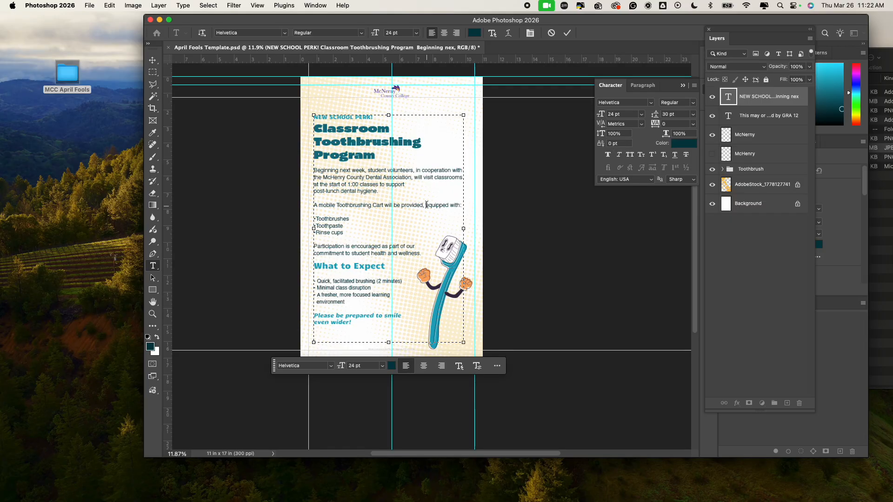
{"action": "key", "text": "BackSpace"}
{"action": "key", "text": "Return"}
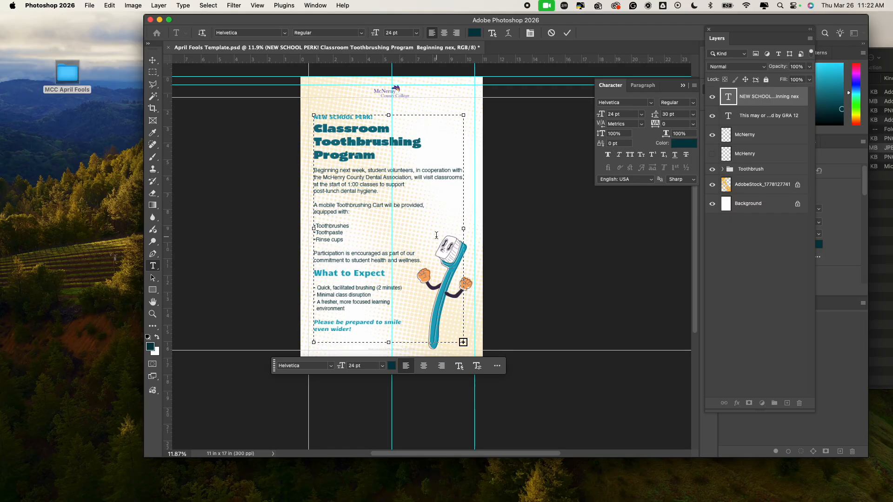
{"action": "key", "text": "Escape"}
{"action": "key", "text": "v"}
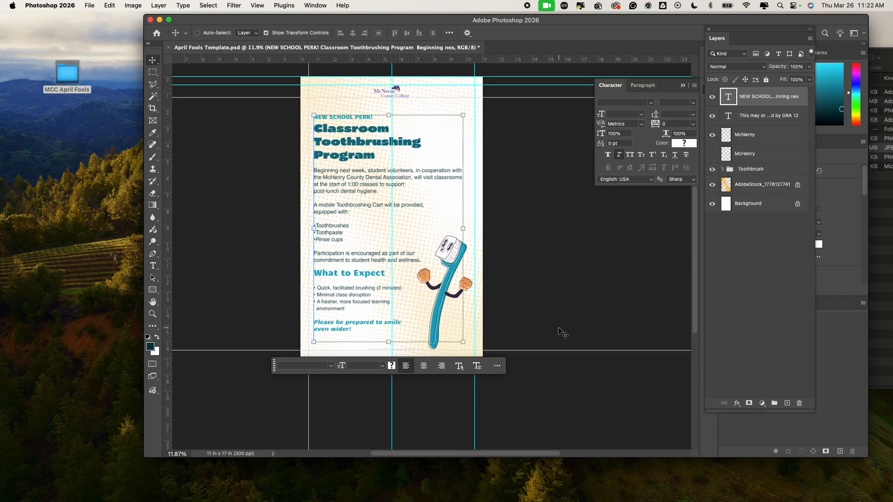
{"action": "double_click", "coordinate": [415, 258]}
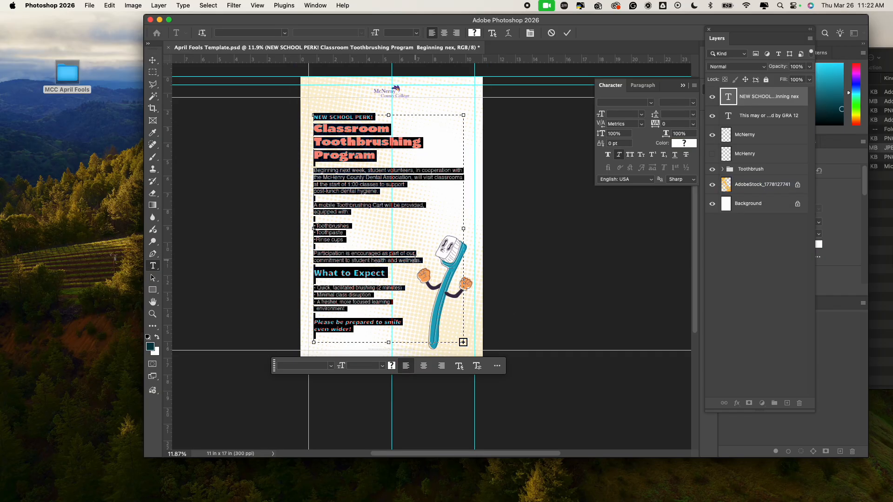
{"action": "left_click", "coordinate": [405, 259]}
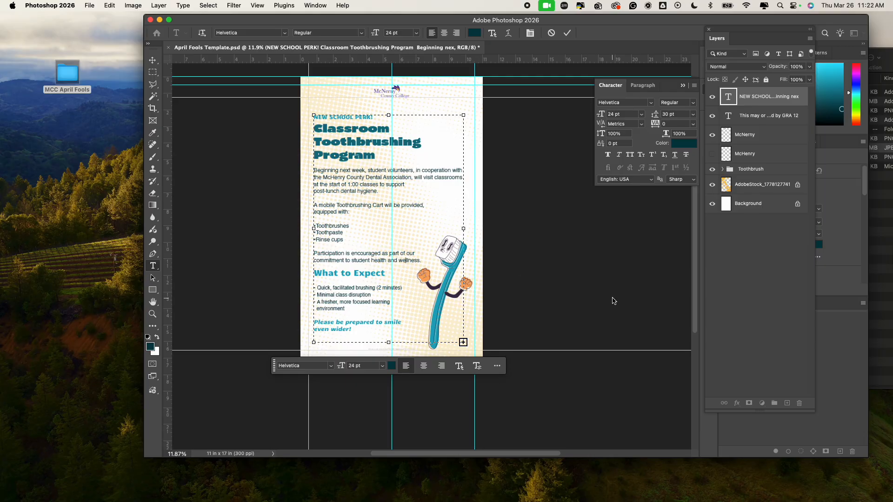
{"action": "key", "text": "Escape"}
{"action": "key", "text": "v"}
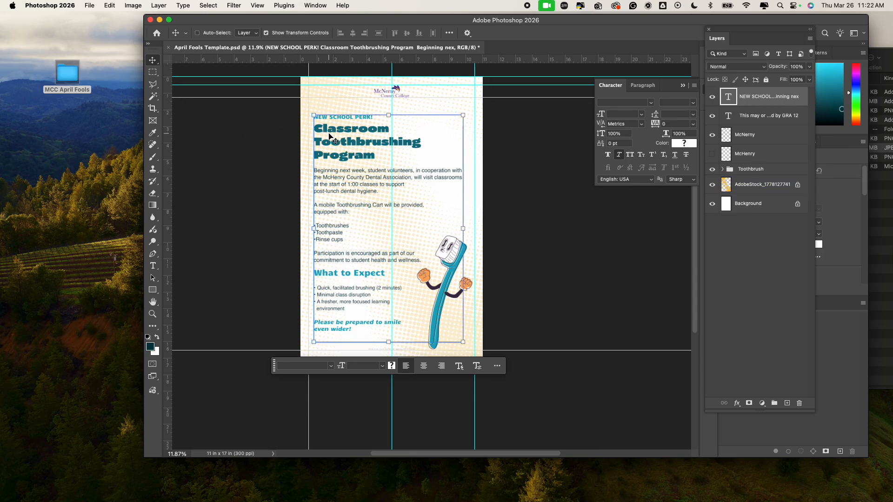
Step: Move the whole program text block up slightly, closer to the college logo, keeping its left alignment
{"action": "left_click_drag", "start_coordinate": [328, 135], "coordinate": [329, 131]}
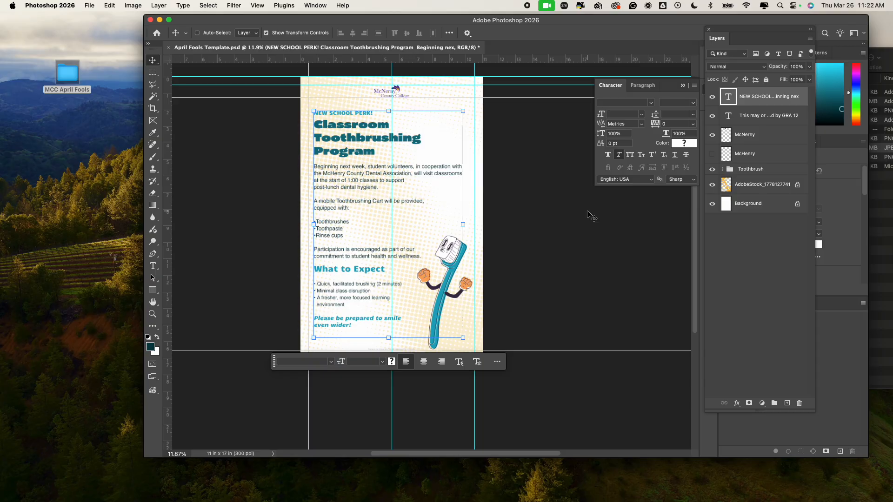